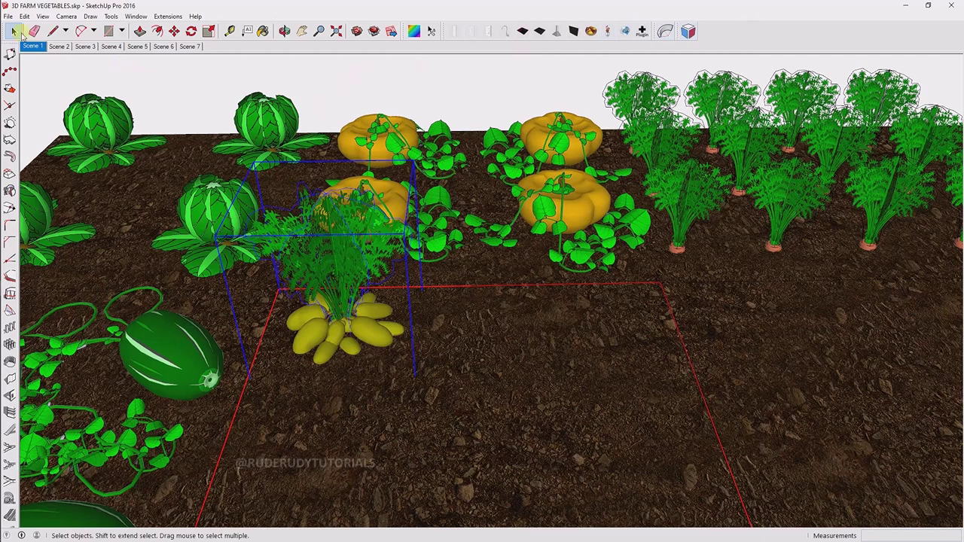
Step: Paste the copied potato plant in place and move the copy to the right
left_click(24, 16)
left_click(24, 15)
left_click(24, 16)
left_click(51, 87)
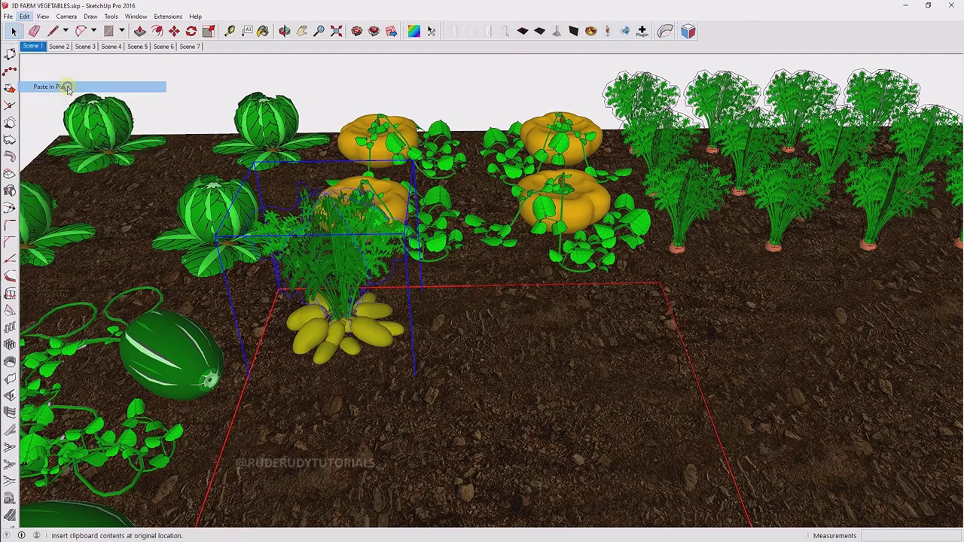
key("m")
left_click(336, 444)
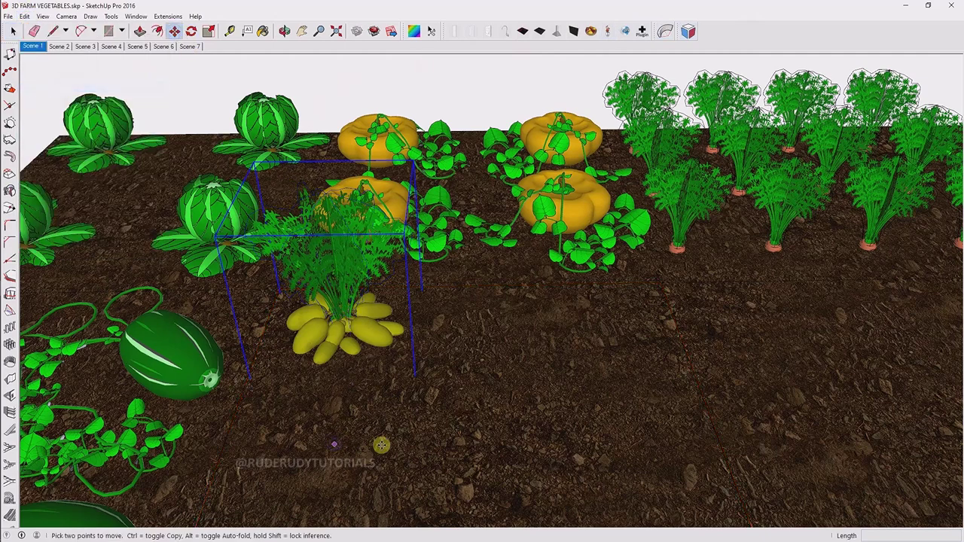
left_click(600, 441)
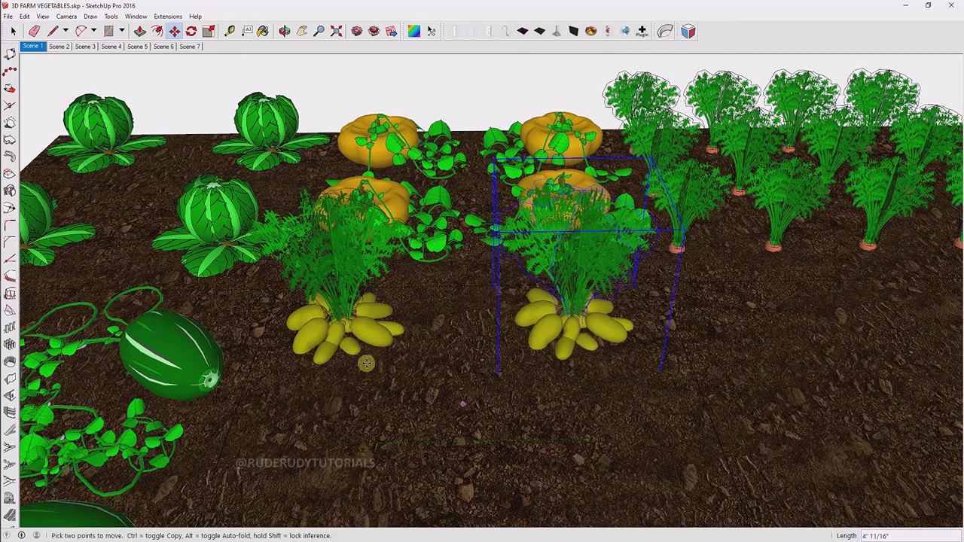
Step: Nudge the left plant slightly right, then group both plants together
right_click(355, 341)
left_click(324, 388)
left_click(328, 388)
key("space")
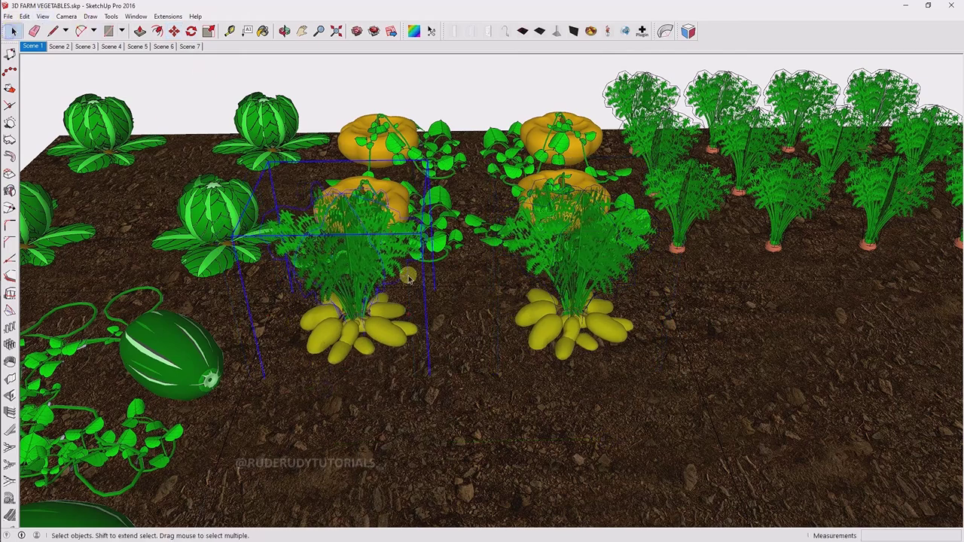
left_click_drag(326, 331, 325, 329)
left_click(24, 16)
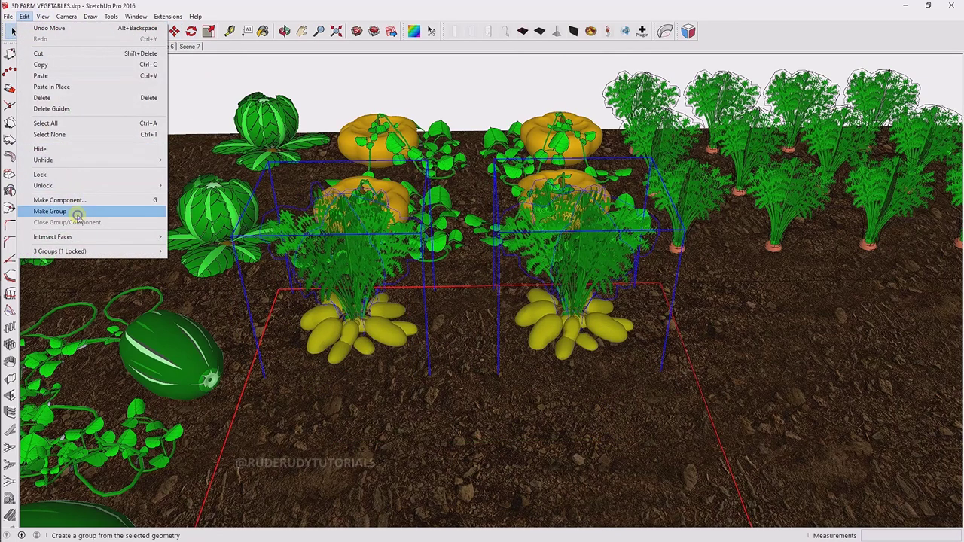
left_click(75, 210)
Step: Paste a copy of the plant group in place and move it to the left
left_click(68, 64)
left_click(25, 16)
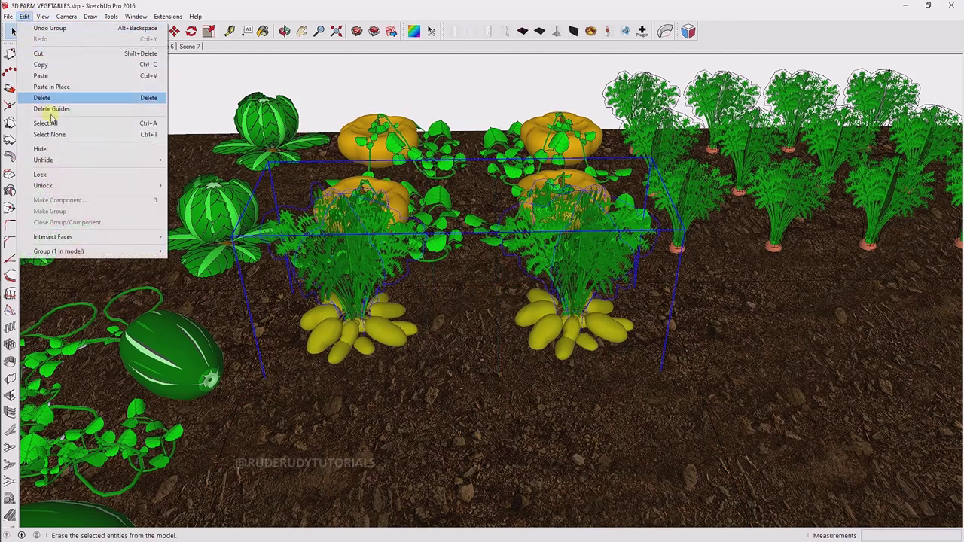
left_click(68, 86)
scroll(167, 153, "down", 5)
middle_click_drag(659, 351, 301, 349)
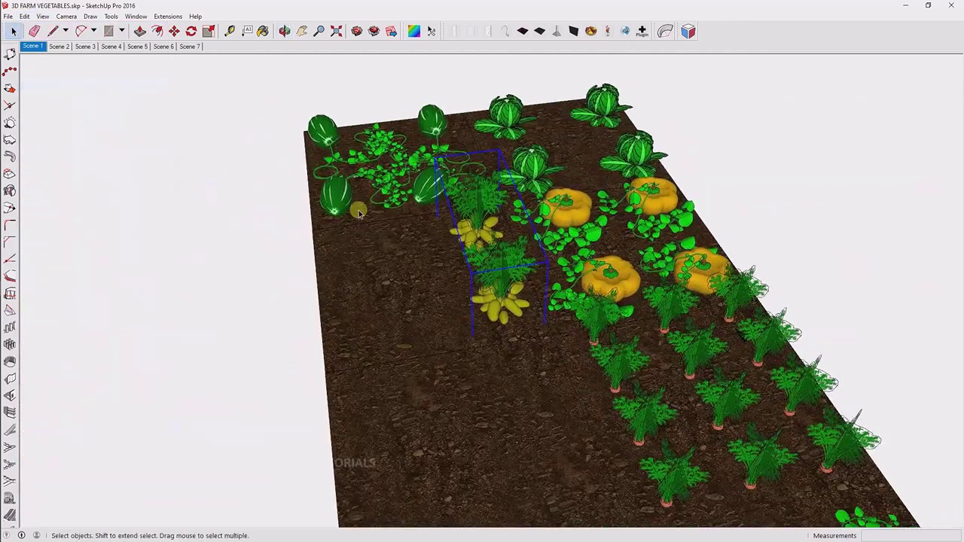
left_click(173, 31)
left_click(491, 368)
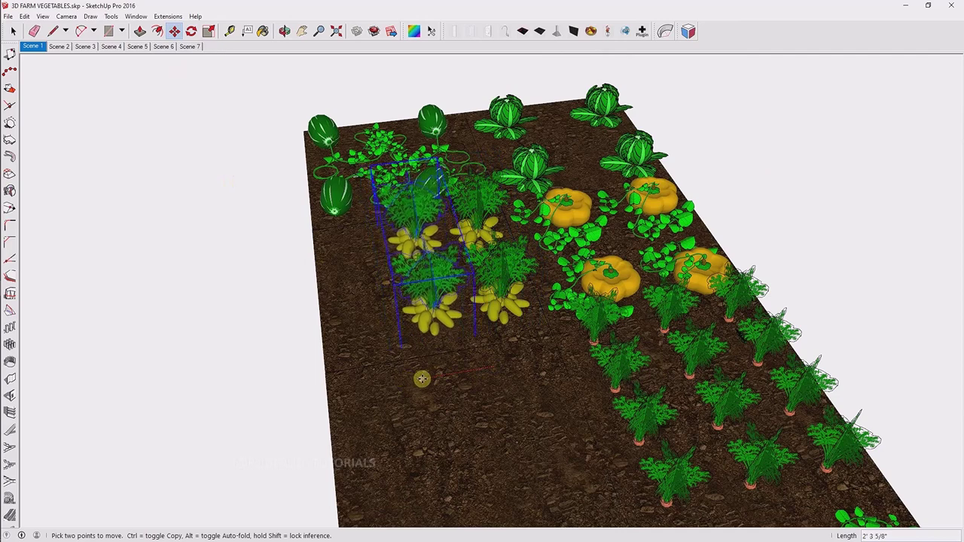
left_click(420, 378)
Step: Paste another copy of the plants in place and shift it leftward
left_click(25, 16)
left_click(48, 86)
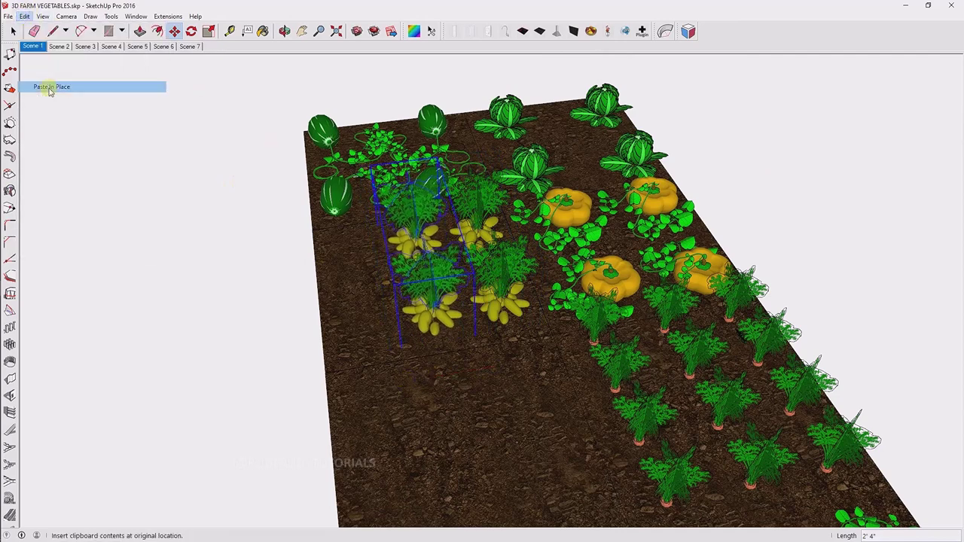
left_click(527, 374)
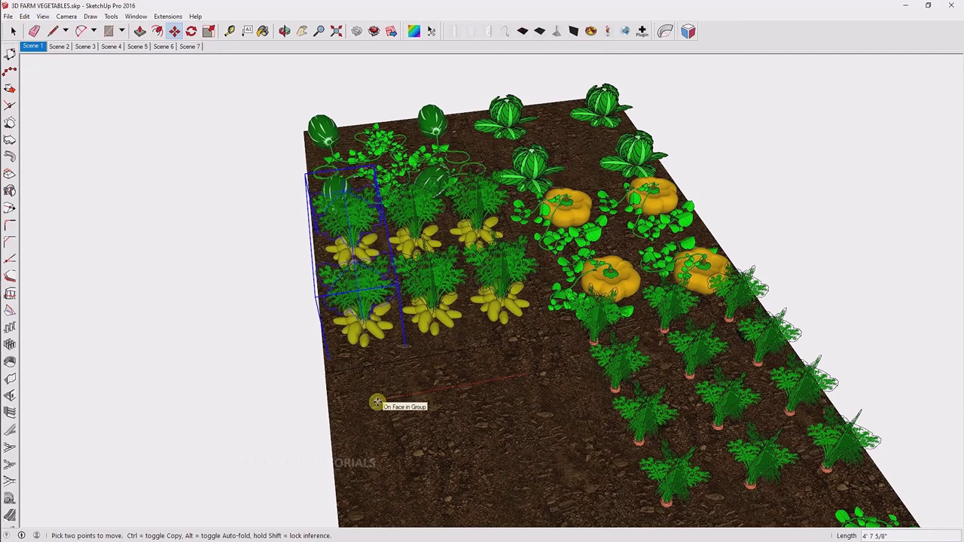
mouse_move(373, 402)
middle_mouse_down()
mouse_move(213, 348)
mouse_move(458, 327)
middle_mouse_up()
scroll(452, 243, "up", 3)
Step: Orbit and zoom to view the garden bed from a low side angle
scroll(512, 312, "up", 2)
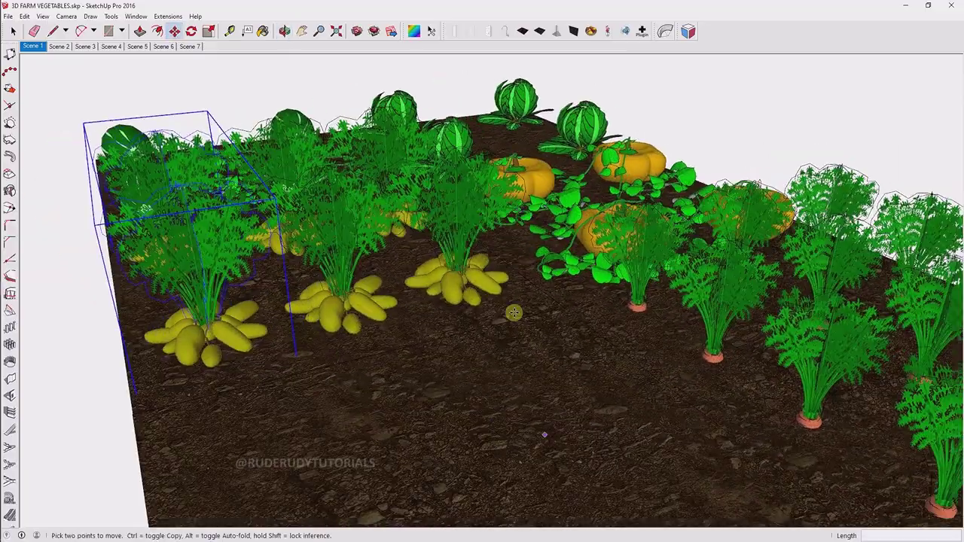
scroll(453, 396, "up", 1)
middle_click_drag(453, 395, 467, 398)
scroll(459, 361, "down", 4)
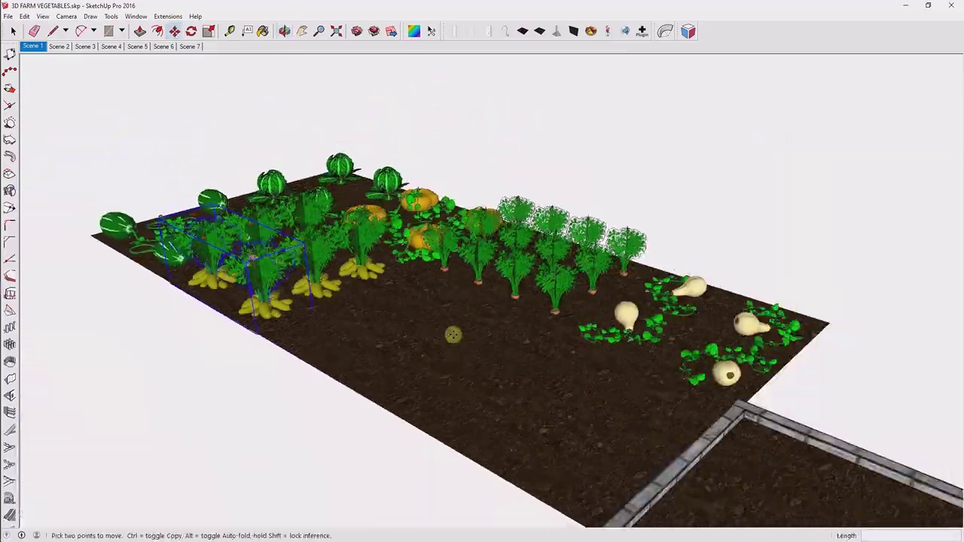
mouse_move(454, 333)
middle_mouse_down()
mouse_move(573, 405)
mouse_move(400, 361)
mouse_move(441, 354)
middle_mouse_up()
scroll(452, 376, "up", 2)
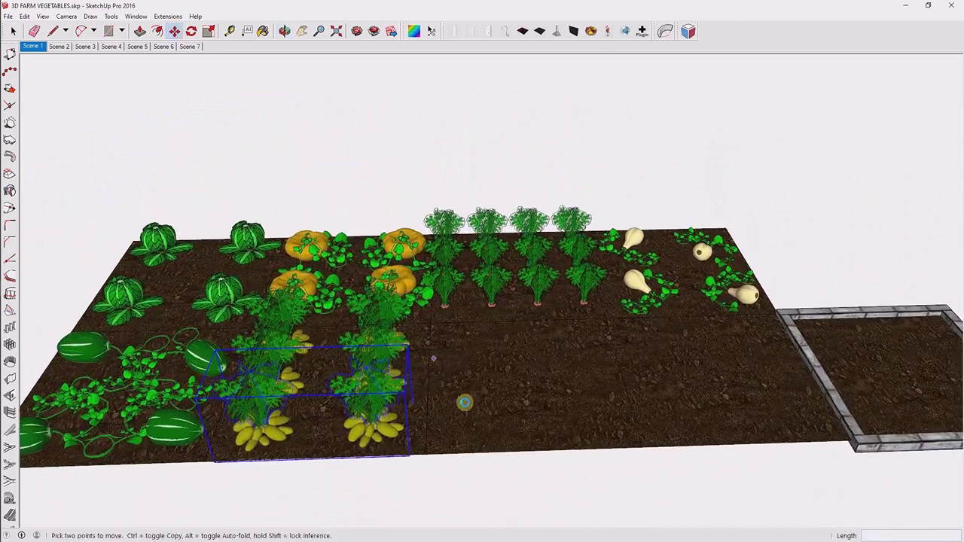
middle_click_drag(462, 402, 396, 349)
scroll(396, 349, "up", 2)
Step: Save the garden model and orbit to a new viewpoint
left_click(9, 15)
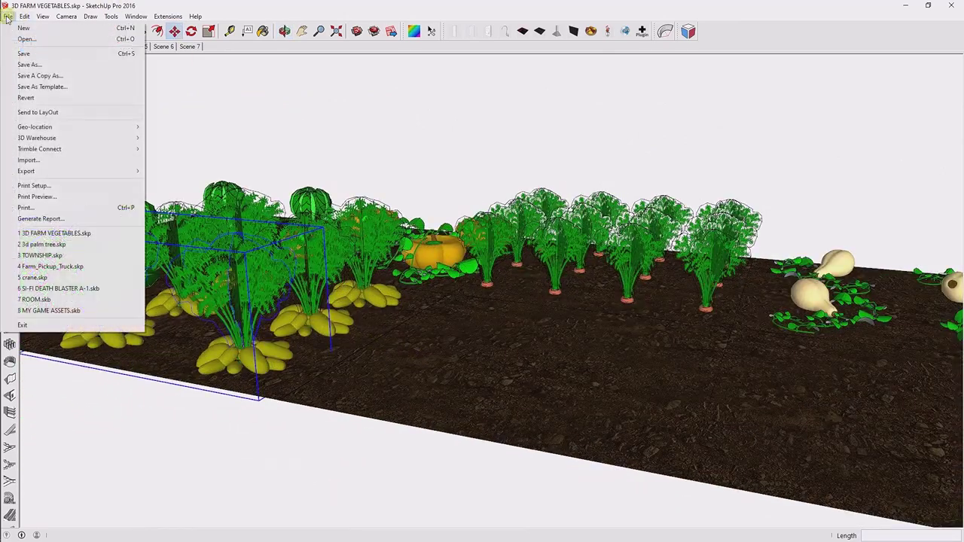
left_click(30, 51)
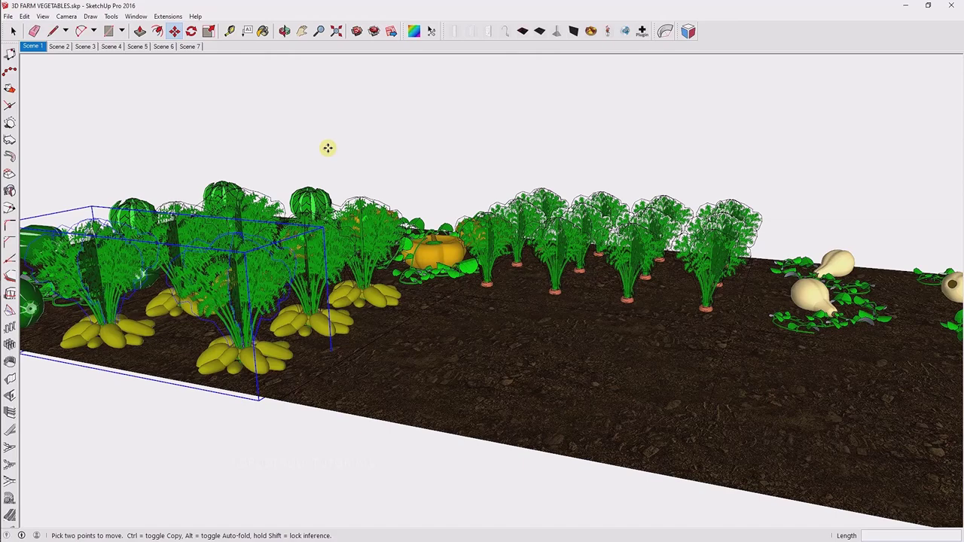
mouse_move(392, 368)
middle_mouse_down()
mouse_move(631, 387)
mouse_move(387, 340)
mouse_move(509, 325)
mouse_move(463, 317)
mouse_move(486, 308)
mouse_move(485, 275)
middle_mouse_up()
scroll(464, 317, "up", 3)
scroll(488, 340, "up", 2)
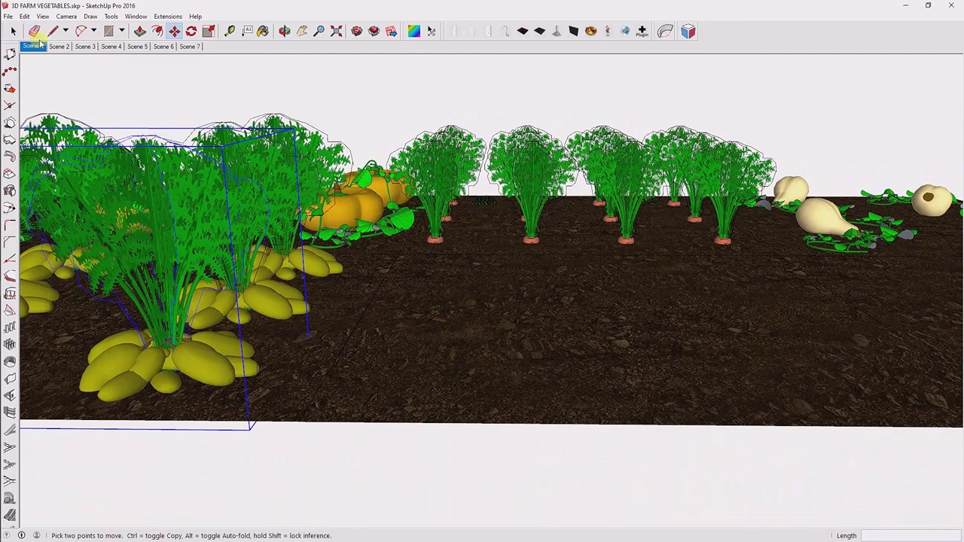
Step: Draw a tall vertical rectangle standing among the plants
left_click(108, 31)
left_click(411, 254)
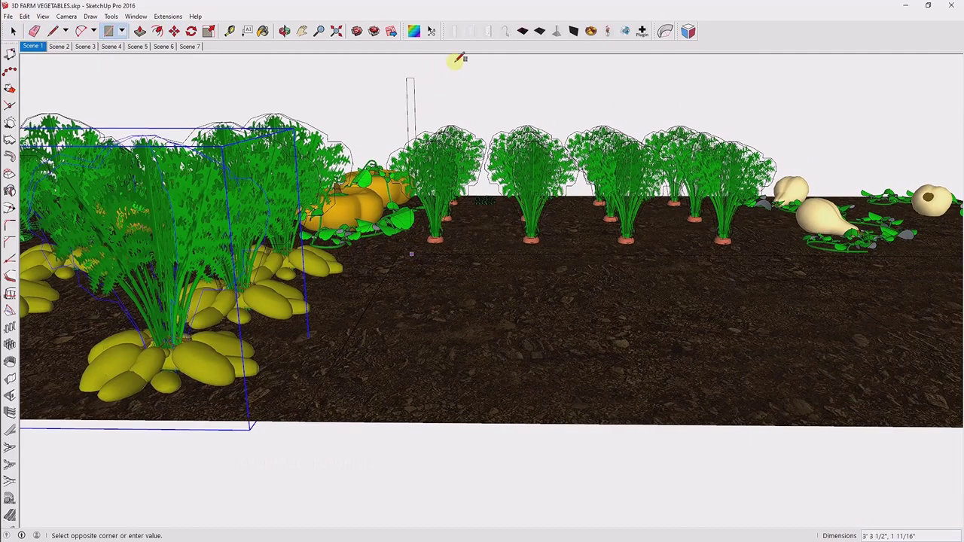
scroll(463, 280, "down", 1)
scroll(477, 303, "down", 1)
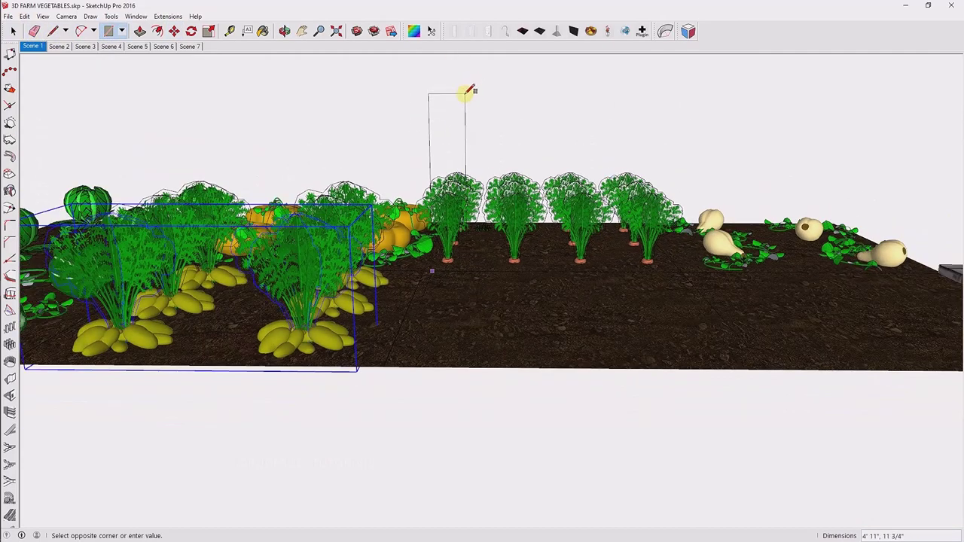
left_click(469, 83)
Step: Reverse the face of the new tall rectangular panel
mouse_move(469, 87)
middle_mouse_down()
mouse_move(437, 140)
mouse_move(492, 107)
mouse_move(298, 73)
middle_mouse_up()
scroll(437, 140, "up", 1)
scroll(449, 121, "up", 2)
scroll(457, 159, "down", 1)
scroll(456, 92, "up", 2)
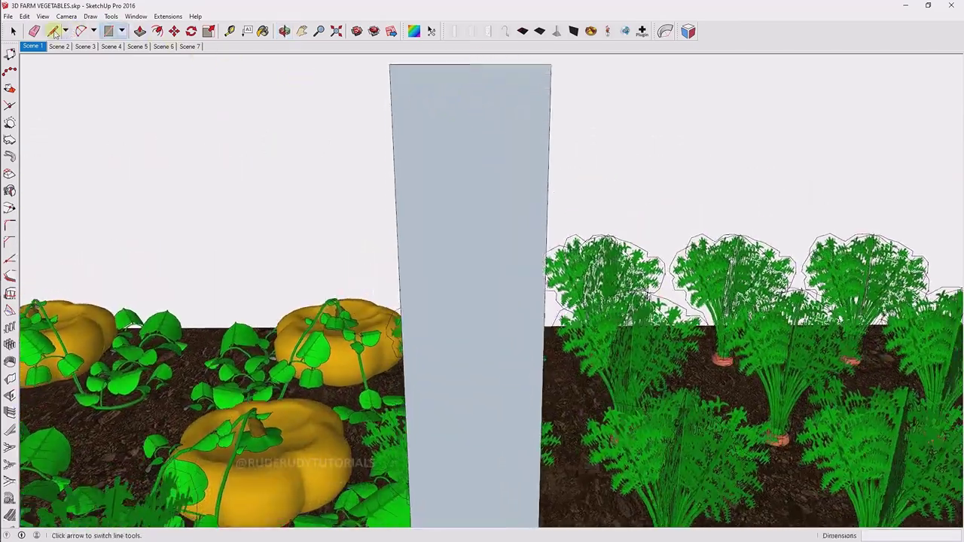
right_click(413, 156)
left_click(441, 256)
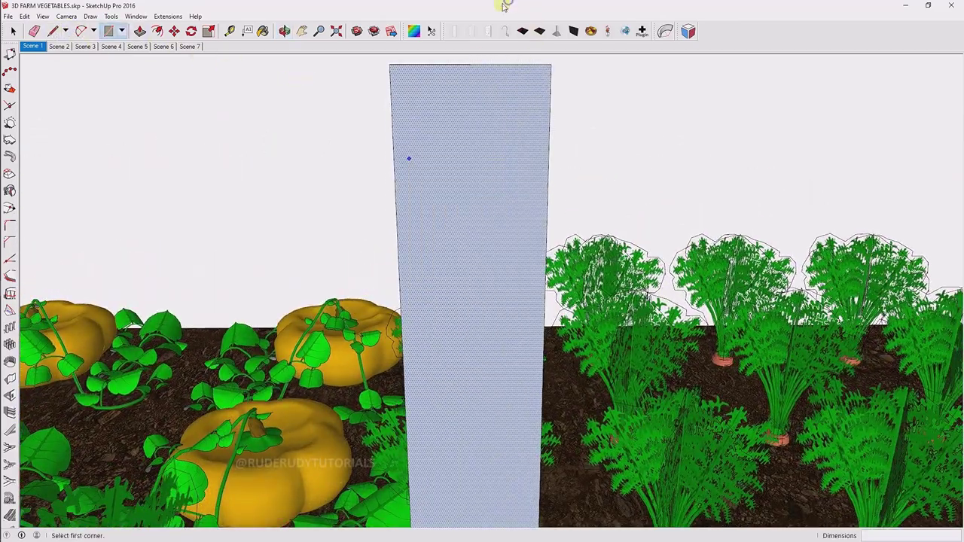
mouse_move(409, 160)
middle_mouse_down()
mouse_move(479, 223)
mouse_move(462, 231)
mouse_move(469, 98)
middle_mouse_up()
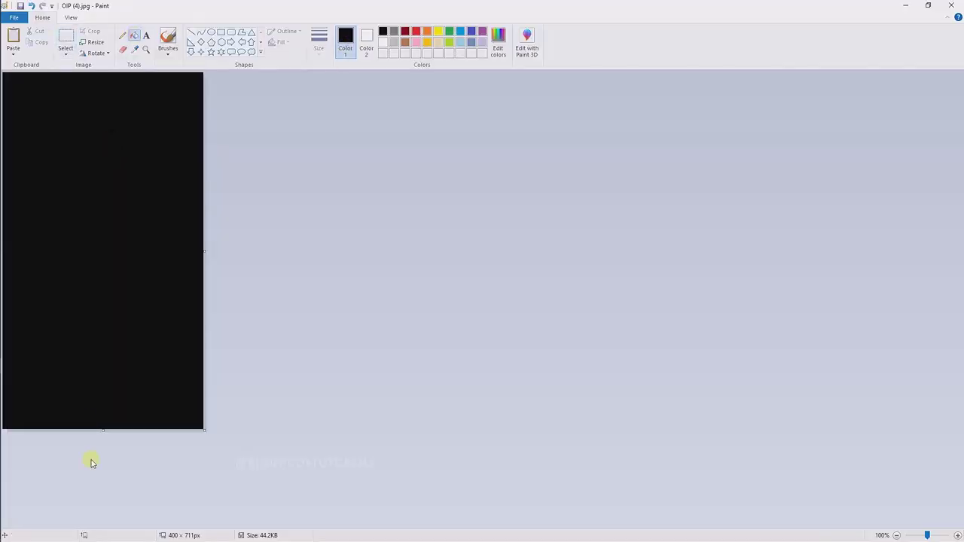
Step: Try yellow and green strokes on the black image, undoing the unwanted ones
left_click(438, 32)
left_click_drag(42, 181, 97, 288)
left_click(449, 32)
scroll(128, 166, "up", 3, "ctrl")
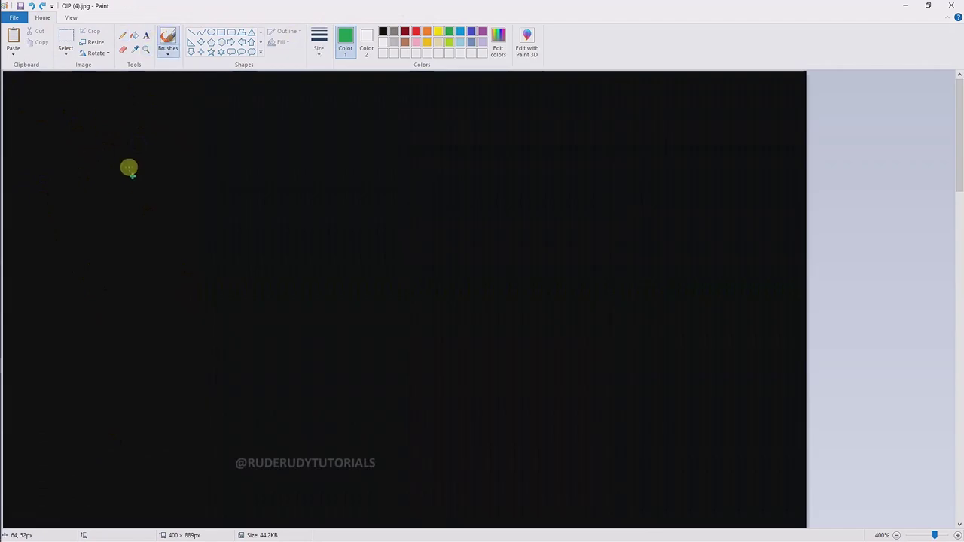
left_click_drag(129, 166, 187, 243)
left_click(32, 6)
mouse_move(166, 180)
left_mouse_down()
mouse_move(206, 196)
mouse_move(299, 295)
left_mouse_up()
key("ctrl+z")
Step: Outline the green branching leaf with upper, lower and right zigzag fronds
mouse_move(136, 222)
left_mouse_down()
mouse_move(256, 391)
mouse_move(364, 425)
left_mouse_up()
mouse_move(317, 324)
left_mouse_down()
mouse_move(361, 290)
mouse_move(441, 305)
mouse_move(368, 184)
mouse_move(424, 85)
mouse_move(462, 231)
mouse_move(458, 396)
left_mouse_up()
scroll(458, 396, "down", 3)
mouse_move(441, 296)
left_mouse_down()
mouse_move(195, 436)
mouse_move(275, 492)
mouse_move(405, 340)
mouse_move(455, 308)
left_mouse_up()
mouse_move(467, 290)
left_mouse_down()
mouse_move(493, 244)
mouse_move(598, 209)
mouse_move(712, 207)
mouse_move(555, 300)
left_mouse_up()
key("ctrl+z")
mouse_move(484, 236)
left_mouse_down()
mouse_move(613, 161)
mouse_move(725, 155)
mouse_move(501, 305)
left_mouse_up()
Step: Draw the leaf's stem with the Pencil and fill the fronds solid green
scroll(505, 283, "down", 1, "ctrl")
scroll(173, 140, "down", 1, "ctrl")
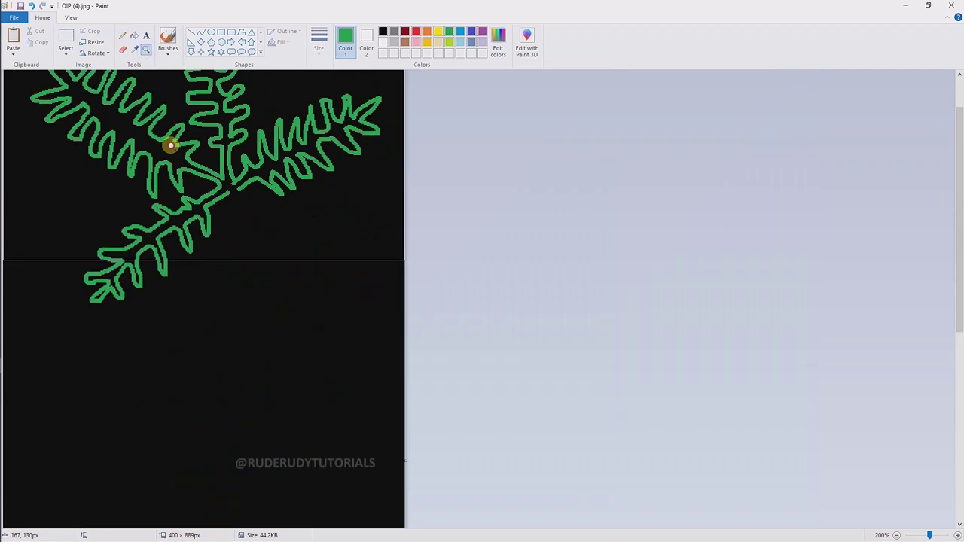
left_click(122, 35)
left_click_drag(228, 246, 259, 322)
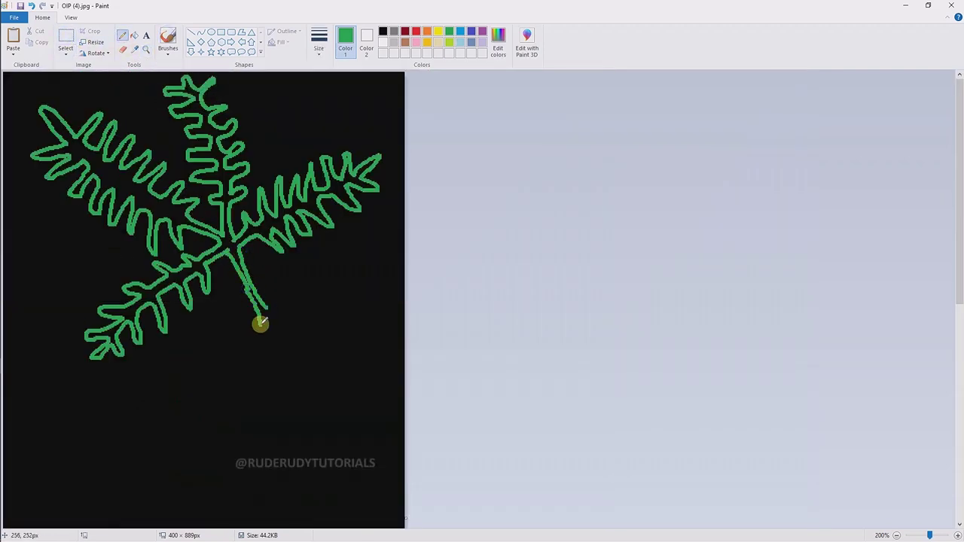
left_click(134, 39)
left_click(232, 144)
left_click(106, 332)
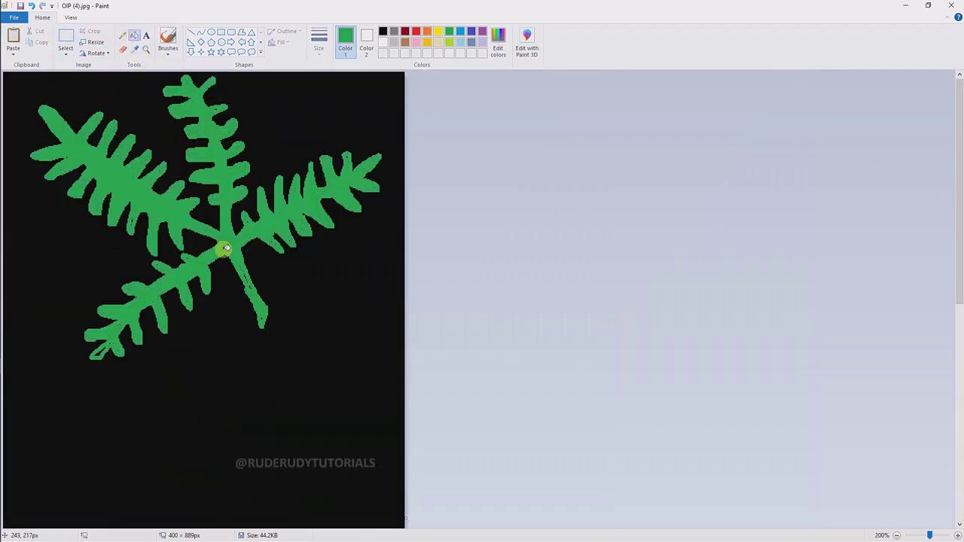
Step: Remove stray squiggles and fill the new lower frond solid green
key("ctrl+z")
mouse_move(255, 304)
left_mouse_down()
mouse_move(173, 391)
mouse_move(147, 454)
mouse_move(194, 456)
mouse_move(237, 370)
left_mouse_up()
key("ctrl+z")
left_click(133, 39)
left_click(226, 331)
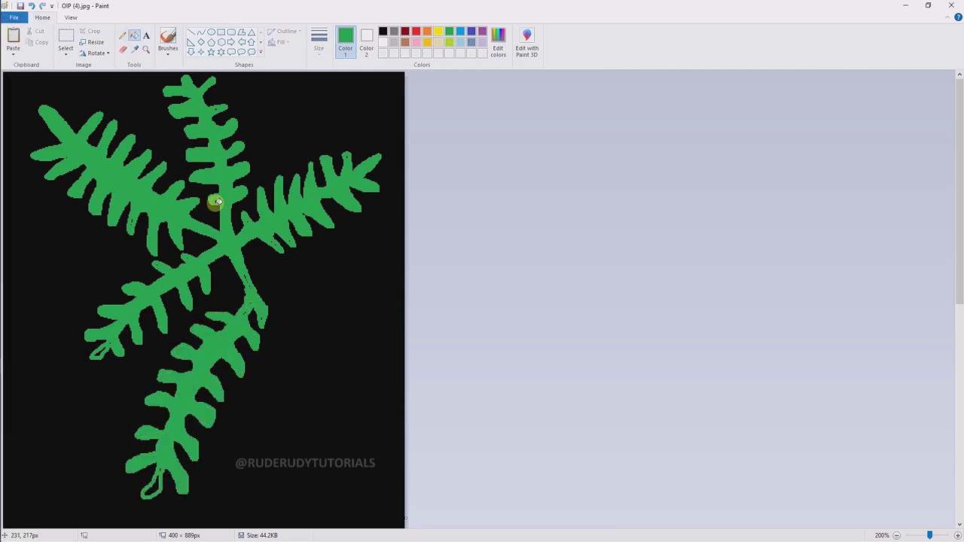
left_click(168, 41)
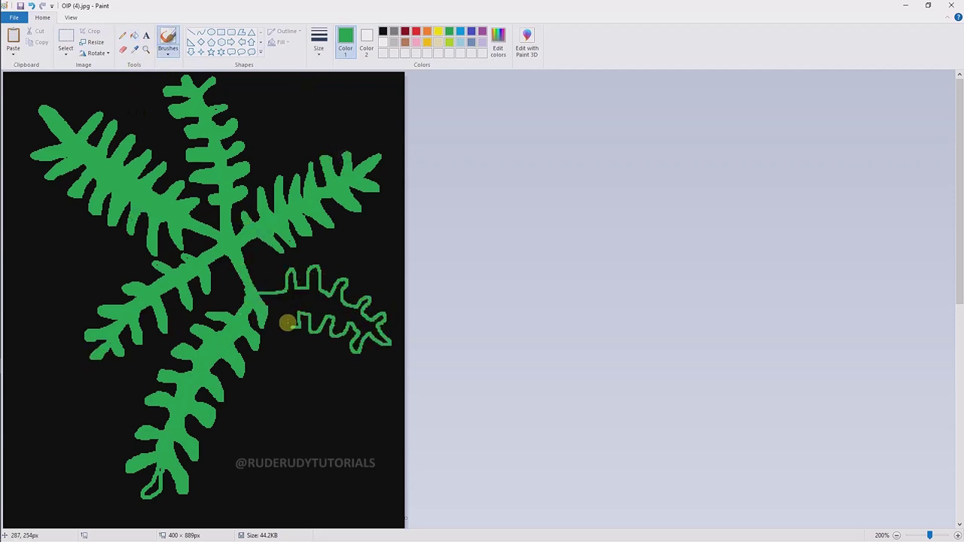
Step: Outline and fill a right-hand green frond, and paint the thin stem green
key("ctrl+z")
left_click(122, 36)
key("ctrl+z")
mouse_move(256, 290)
left_mouse_down()
mouse_move(335, 296)
mouse_move(320, 317)
left_mouse_up()
left_click(244, 283)
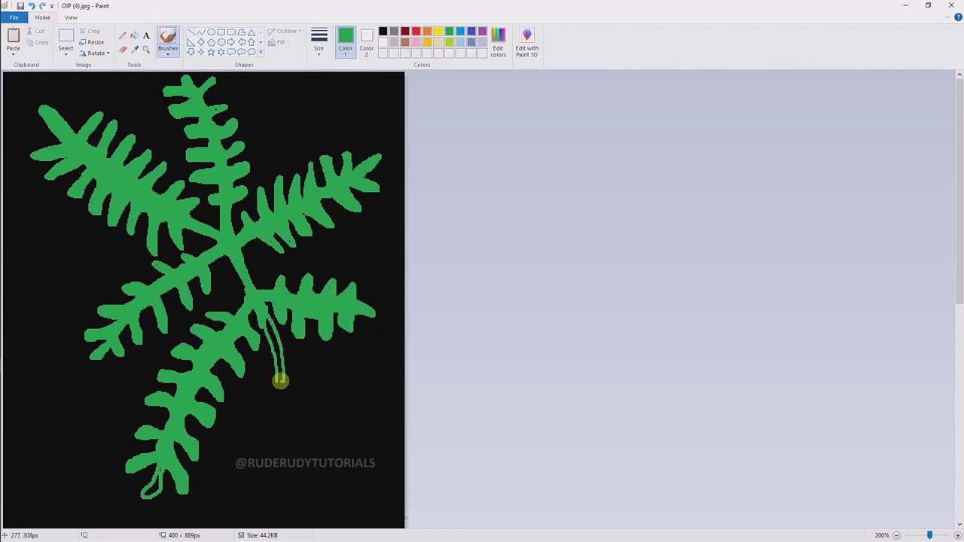
left_click_drag(280, 381, 276, 340)
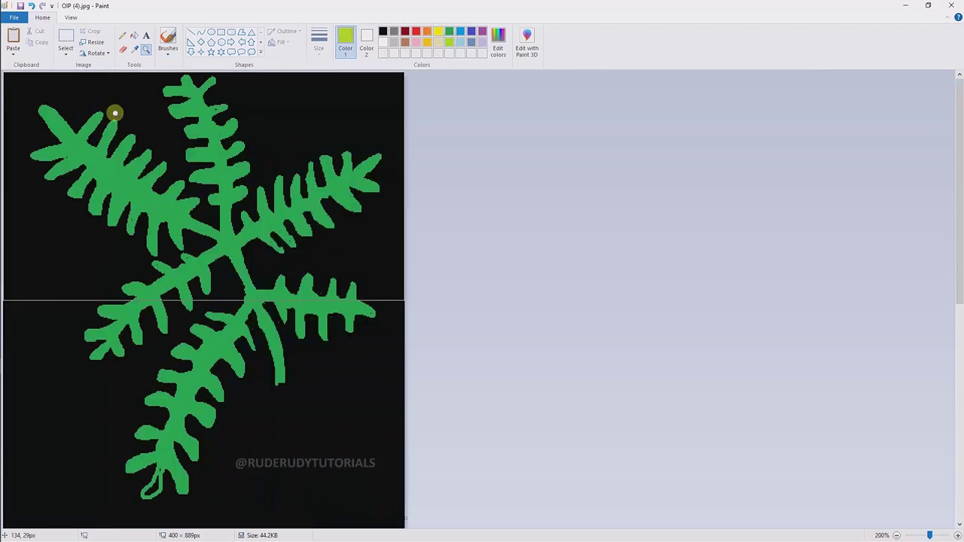
Step: Draw lime veins along the fronds and cover the lime loop at the frond tip
left_click_drag(39, 110, 194, 223)
left_click_drag(189, 84, 230, 249)
mouse_move(248, 241)
left_mouse_down()
mouse_move(378, 159)
mouse_move(94, 354)
left_mouse_up()
left_click_drag(248, 301, 152, 482)
left_click_drag(354, 309, 256, 305)
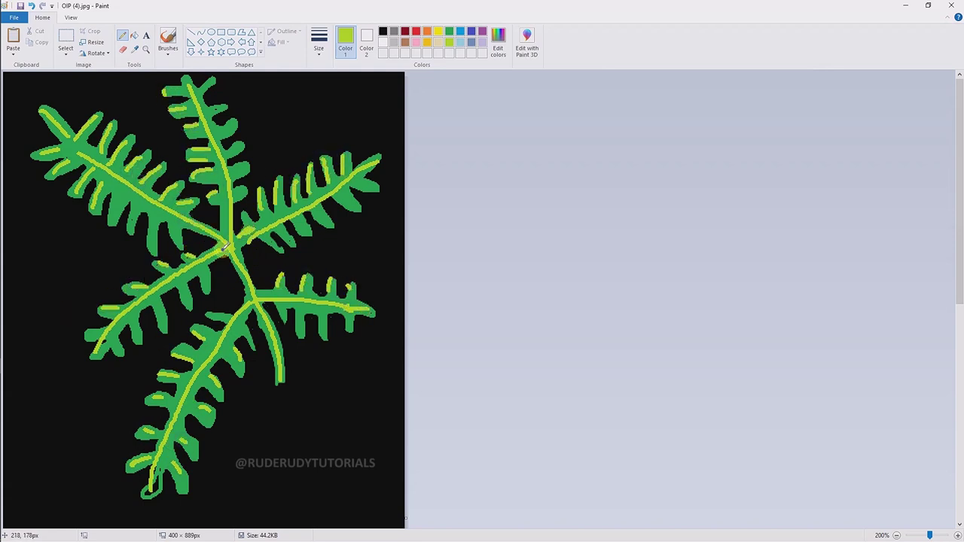
left_click(192, 399)
left_click_drag(156, 464, 145, 480)
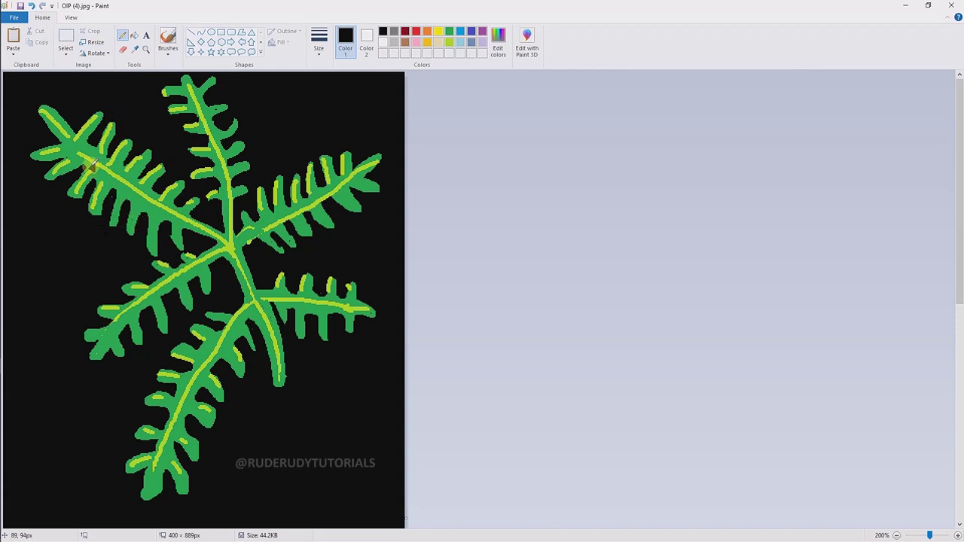
Step: Trace all four fern stems in a custom dark green
double_click(447, 34)
left_click(386, 343)
left_click_drag(76, 148, 207, 223)
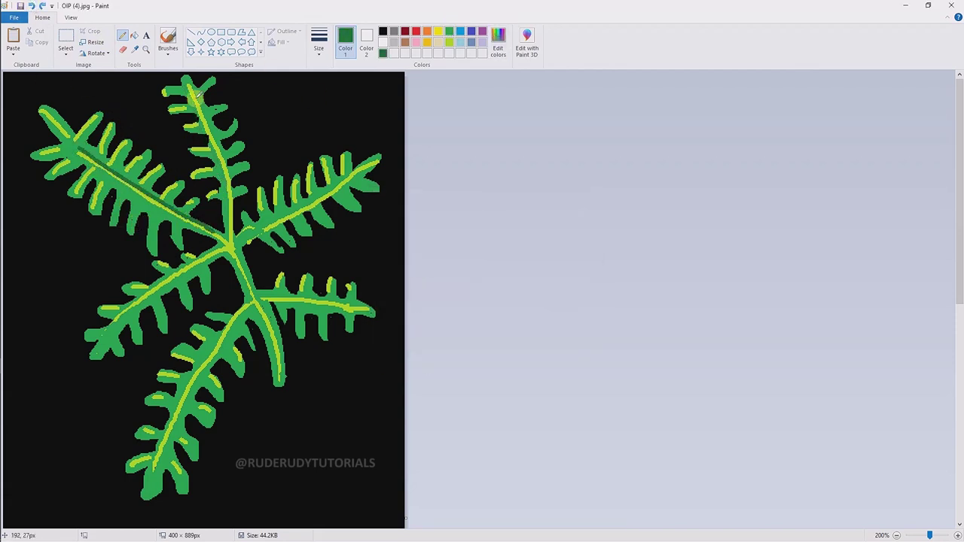
mouse_move(115, 320)
left_mouse_down()
mouse_move(228, 248)
mouse_move(277, 368)
left_mouse_up()
left_click_drag(248, 301, 153, 473)
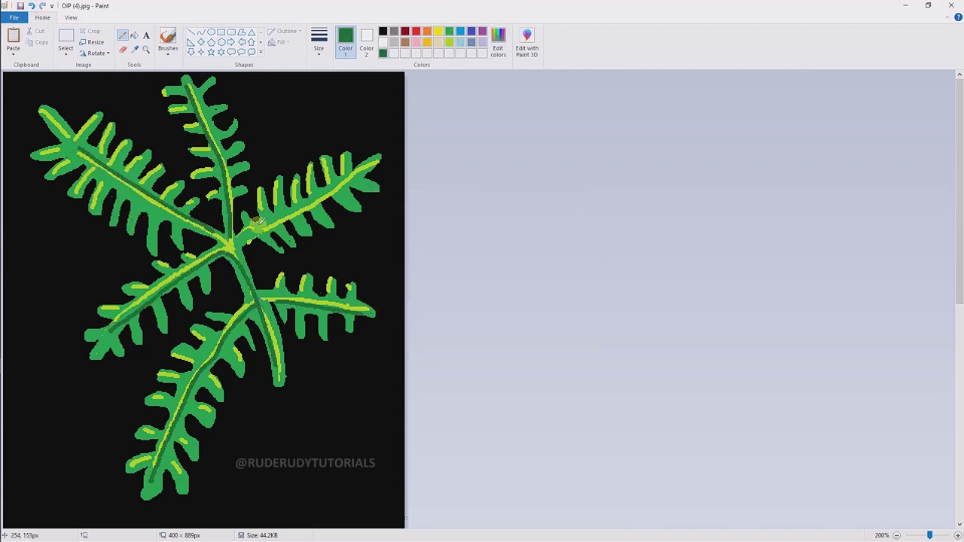
left_click_drag(375, 161, 246, 235)
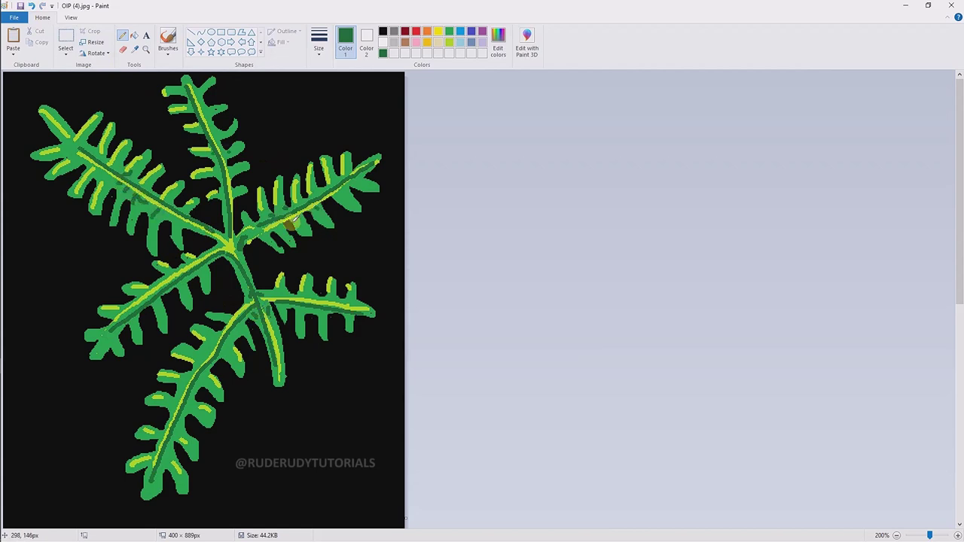
Step: Select the fern and bring up the image's editing options
scroll(293, 223, "down", 1, "ctrl")
left_click(66, 37)
right_click(76, 158)
Step: Widen the canvas and fill it black
left_click(91, 185)
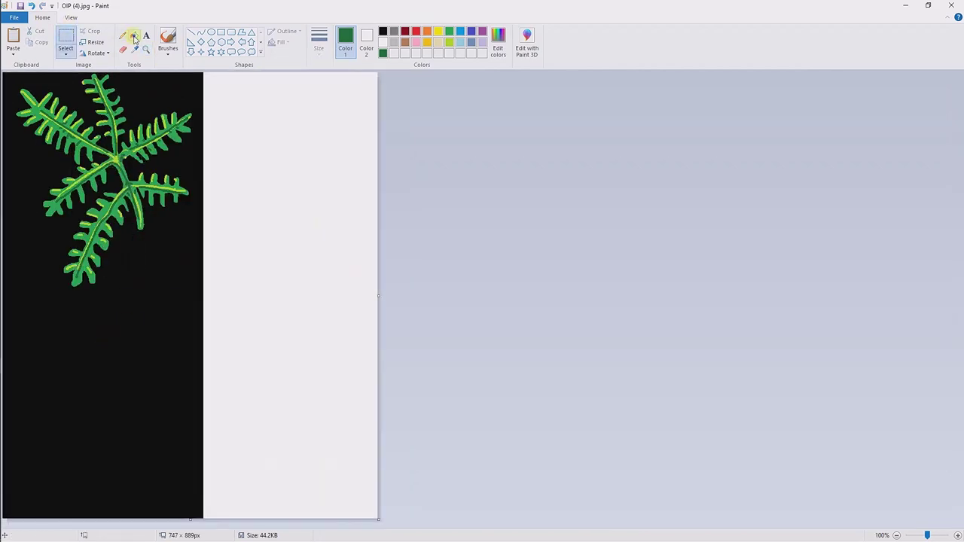
left_click(290, 293)
left_click(102, 376)
left_click(383, 30)
Step: Paste three rotated fern copies, placing them lower left, upper right and lower right
left_click(102, 377)
key("ctrl+v")
left_click(279, 441)
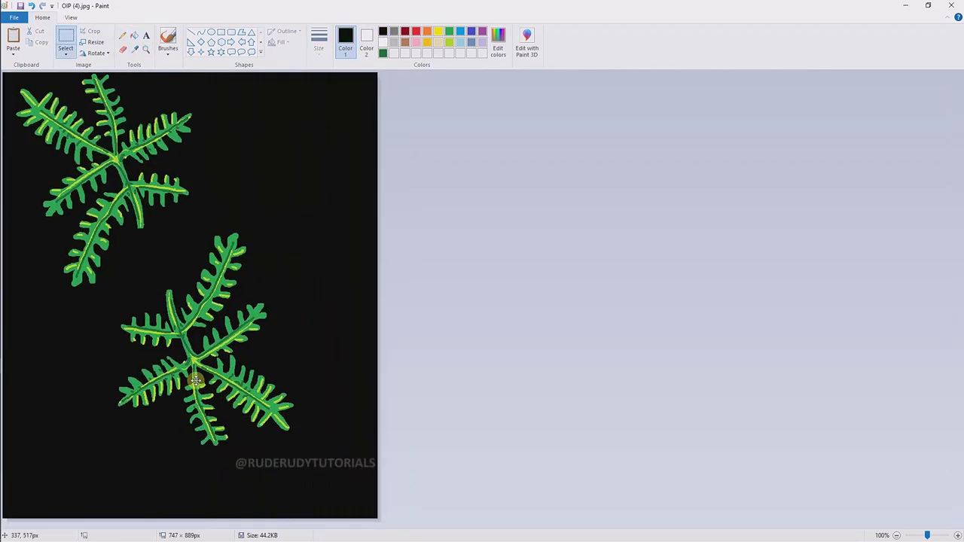
left_click_drag(195, 381, 161, 437)
key("ctrl+v")
right_click(140, 189)
left_click(216, 282)
mouse_move(151, 188)
left_mouse_down()
mouse_move(338, 241)
mouse_move(316, 241)
mouse_move(243, 156)
mouse_move(290, 280)
left_mouse_up()
right_click(242, 115)
left_click(298, 166)
left_click_drag(218, 228, 249, 239)
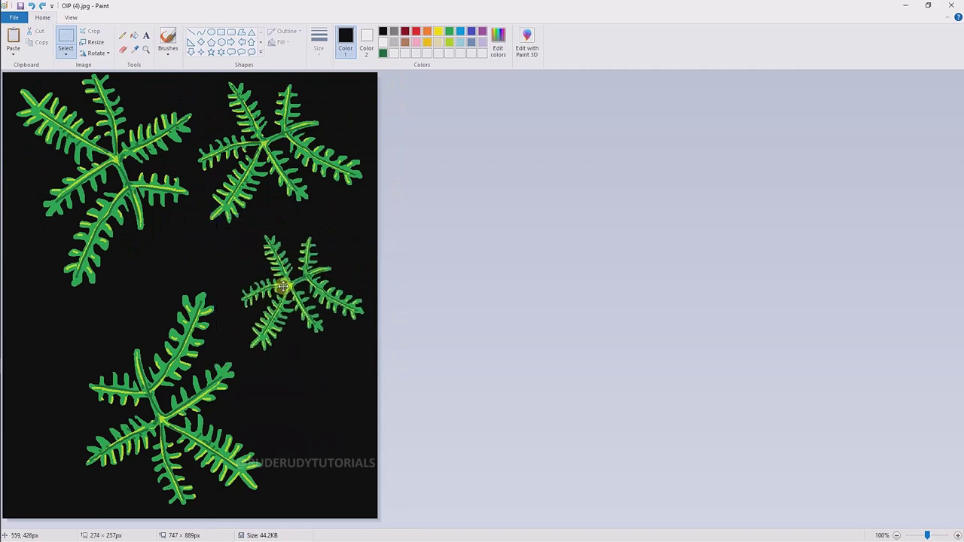
Step: Extend the canvas downward and fill the new area black
scroll(283, 287, "down", 2, "ctrl")
left_click_drag(48, 187, 48, 386)
left_click(134, 35)
left_click(49, 202)
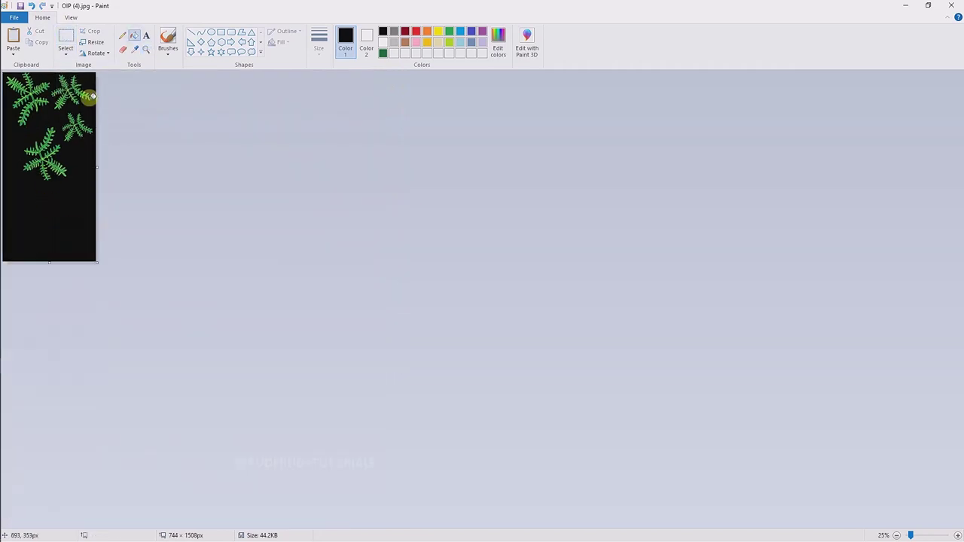
scroll(185, 256, "up", 1, "ctrl")
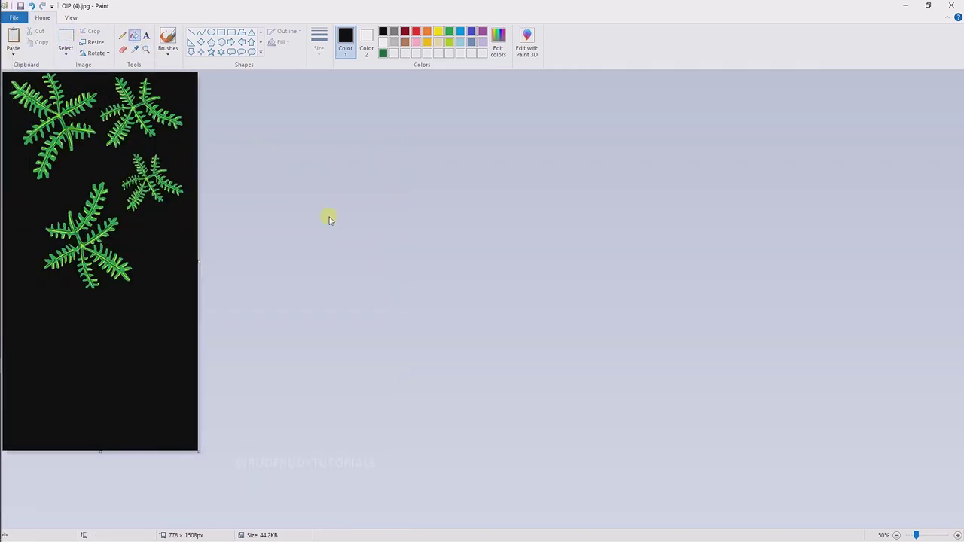
Step: Save the fern sheet as LEAVES (4).png and the black backdrop as a PNG
left_click(14, 16)
left_click(135, 70)
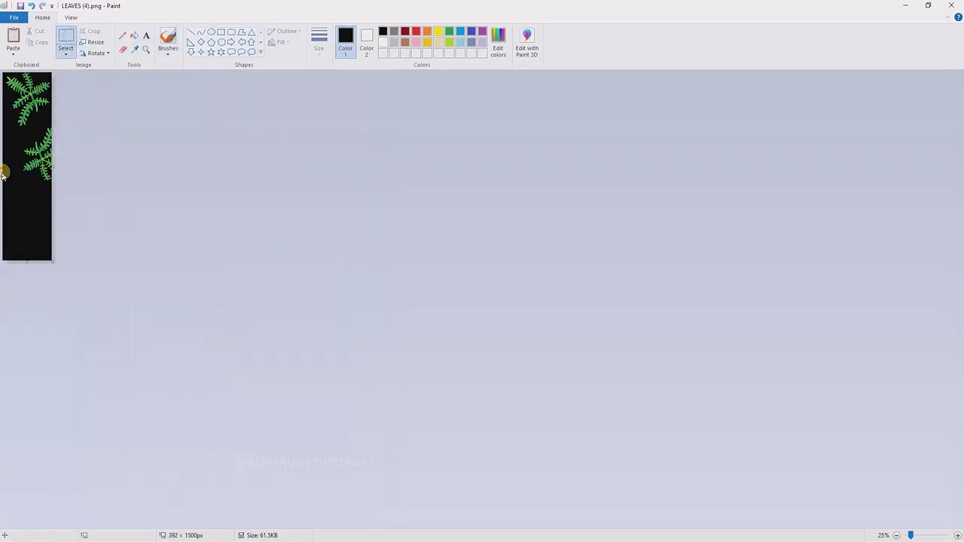
left_click(13, 17)
left_click(140, 50)
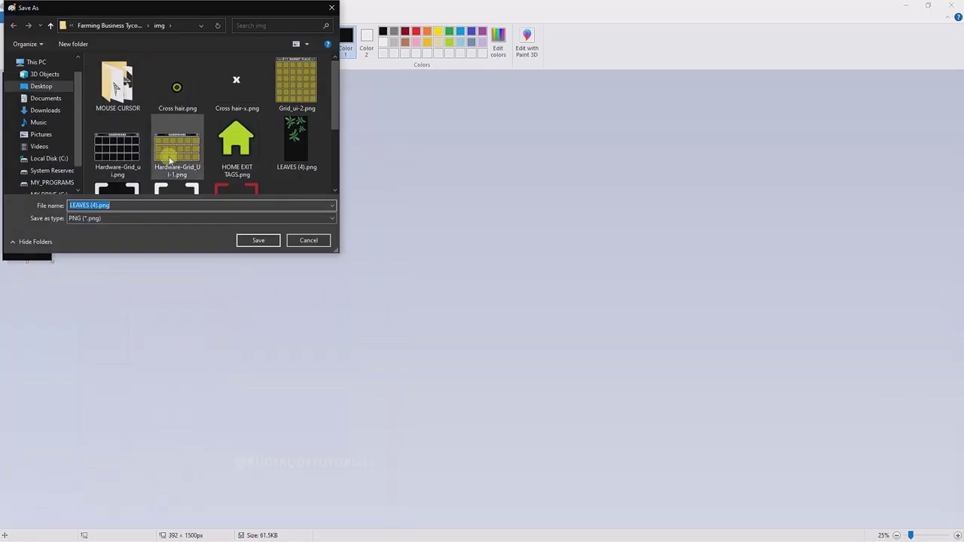
Step: Confirm saving LEAVES BACKDROP.png and pick LEAVES (4).png in the img folder
left_click(258, 240)
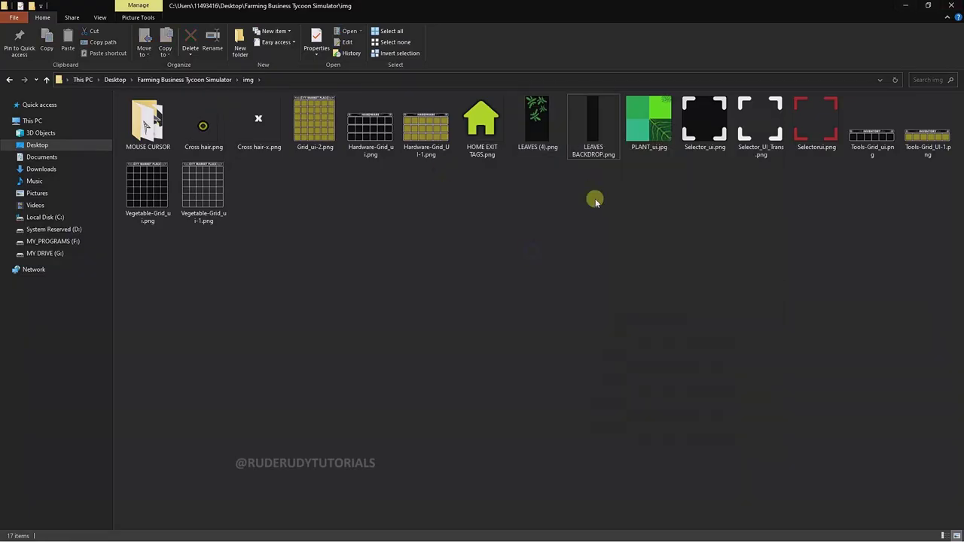
right_click(580, 151)
key("Escape")
left_click(544, 138)
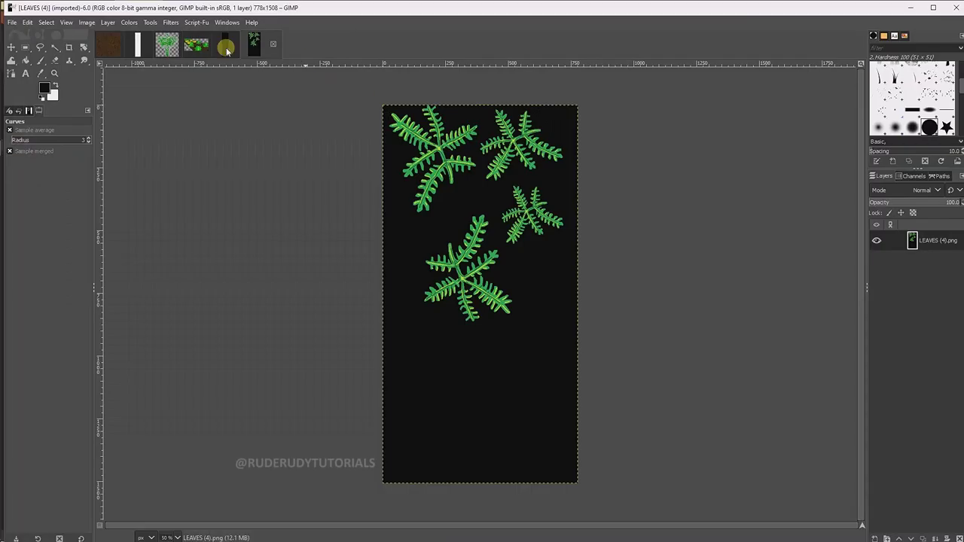
Step: On the LEAVES BACKDROP image at actual size, set the brush colour to dark green
left_click(225, 47)
left_click(167, 538)
left_click(169, 509)
left_click(40, 60)
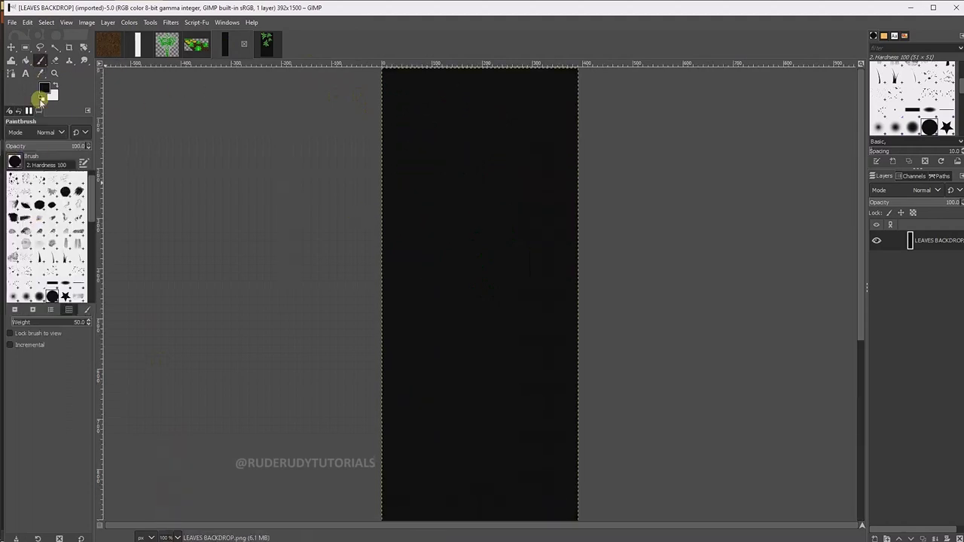
left_click(44, 88)
left_click(93, 100)
left_click(68, 101)
left_click(134, 175)
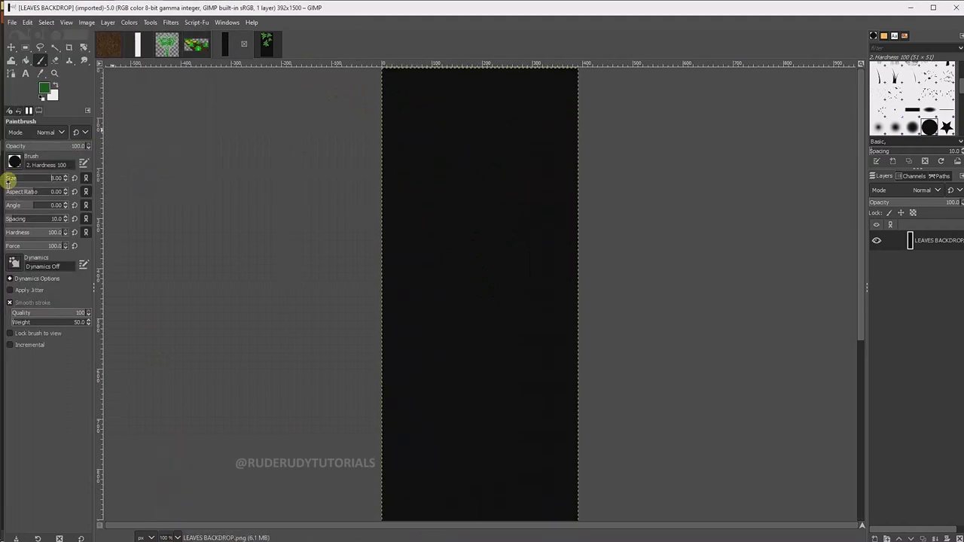
Step: Paint several intertwined dark green vine strokes down the black canvas
mouse_move(466, 70)
left_mouse_down()
mouse_move(490, 252)
mouse_move(481, 466)
left_mouse_up()
key("ctrl+z")
mouse_move(467, 70)
left_mouse_down()
mouse_move(474, 519)
mouse_move(476, 261)
left_mouse_up()
key("ctrl+z")
left_click_drag(486, 192, 495, 477)
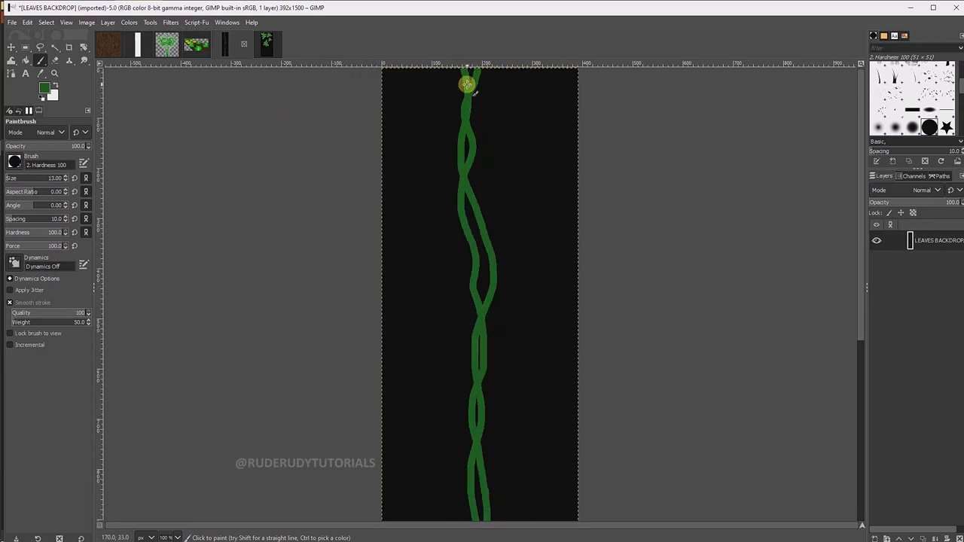
mouse_move(473, 126)
left_mouse_down()
mouse_move(493, 445)
mouse_move(482, 520)
left_mouse_up()
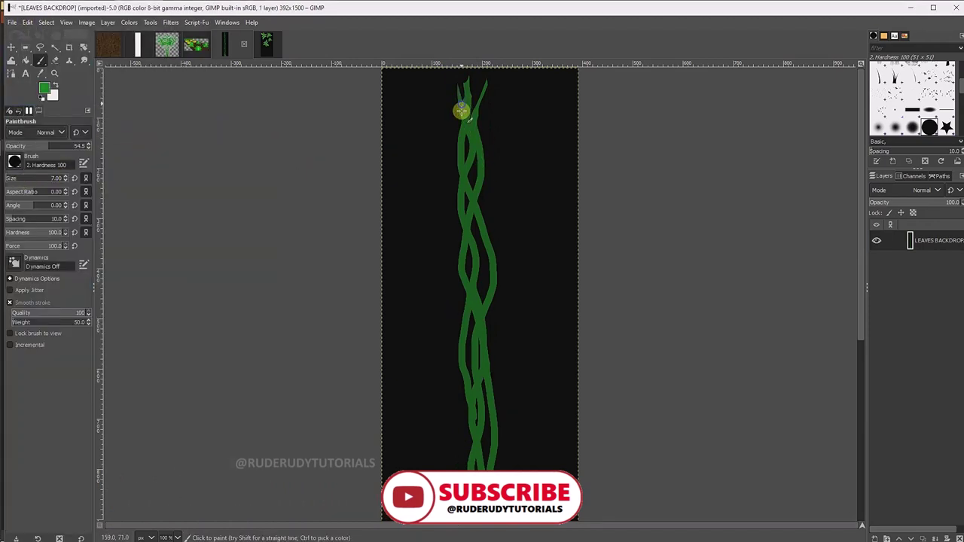
left_click_drag(461, 112, 477, 215)
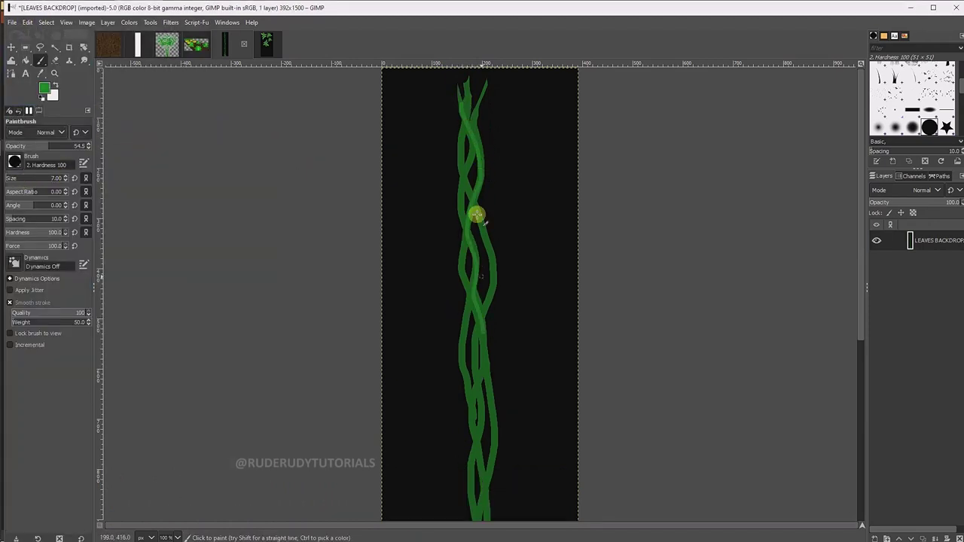
Step: Add more twisting vine strokes along the lower part of the stem
scroll(467, 151, "down", 2)
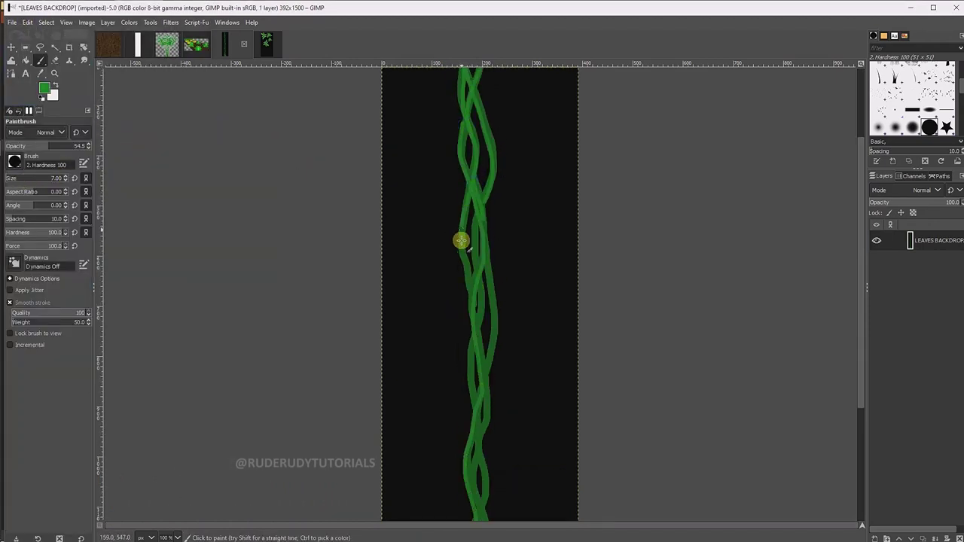
scroll(477, 317, "down", 4)
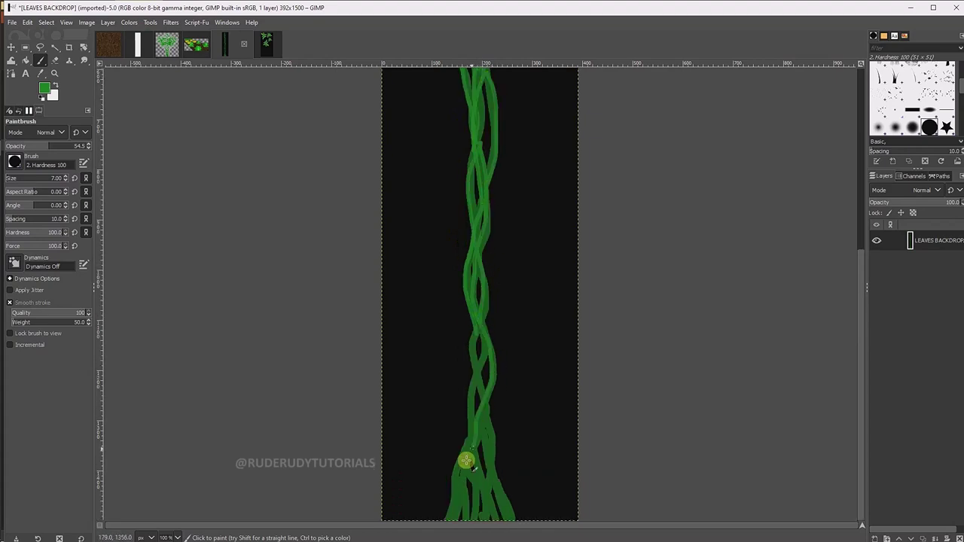
scroll(476, 335, "up", 4)
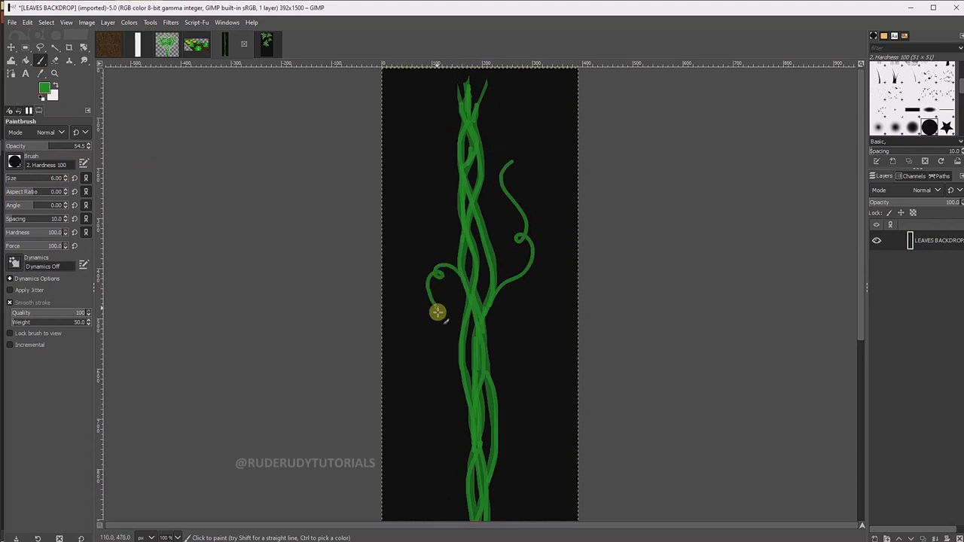
scroll(493, 150, "down", 3)
left_click_drag(468, 172, 431, 249)
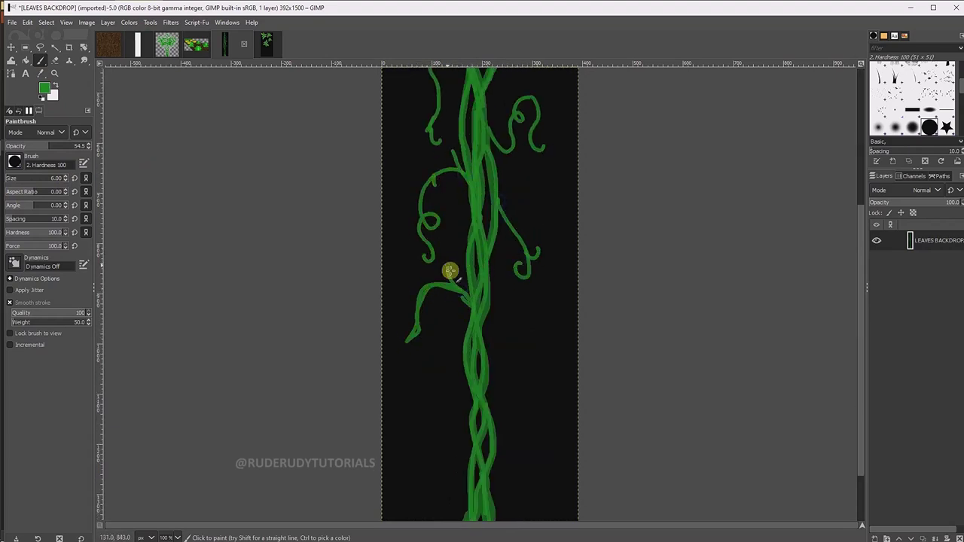
scroll(444, 285, "down", 1)
left_click_drag(482, 261, 516, 277)
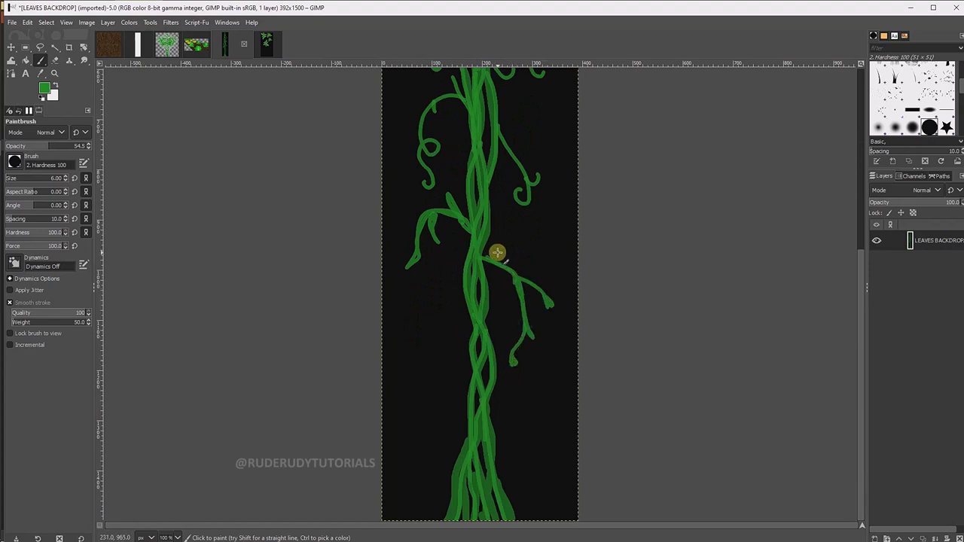
scroll(468, 339, "up", 7)
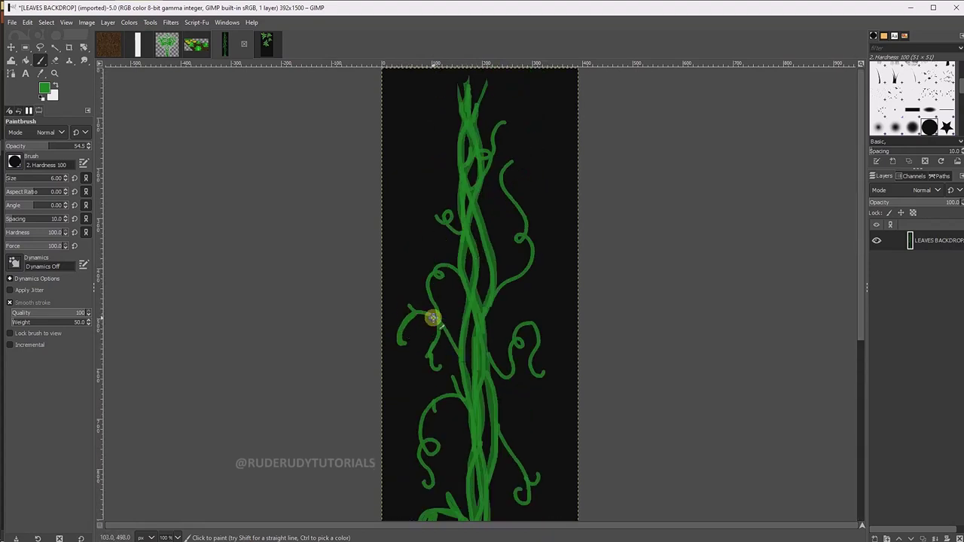
scroll(477, 297, "down", 3)
scroll(467, 293, "down", 3)
left_click_drag(475, 234, 436, 281)
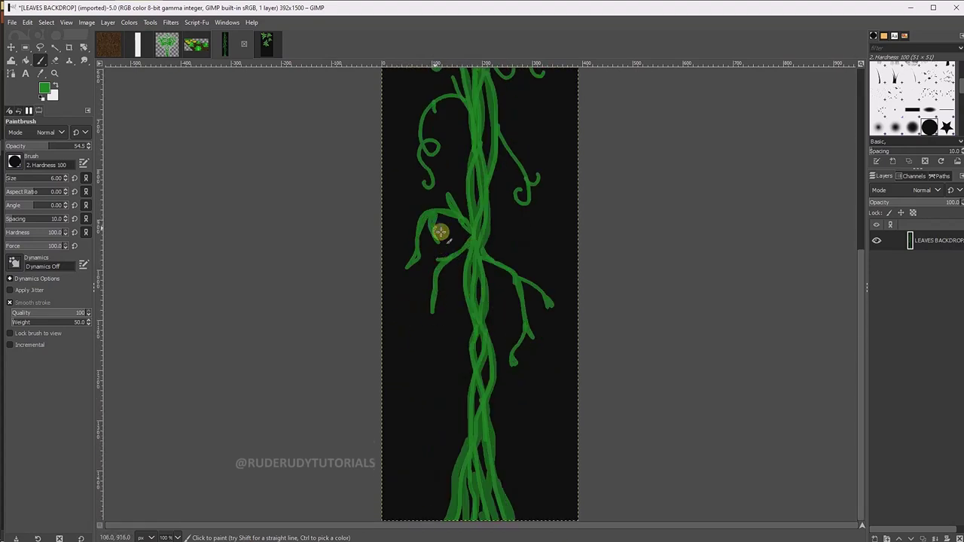
scroll(484, 224, "up", 2)
scroll(489, 218, "up", 3)
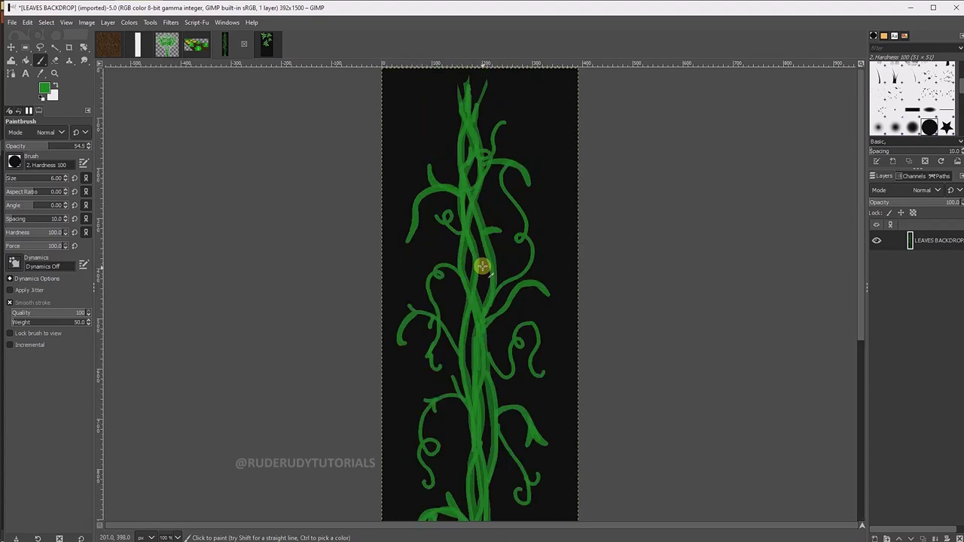
Step: Highlight the vine from top to bottom in a lighter green
left_click_drag(468, 83, 463, 175)
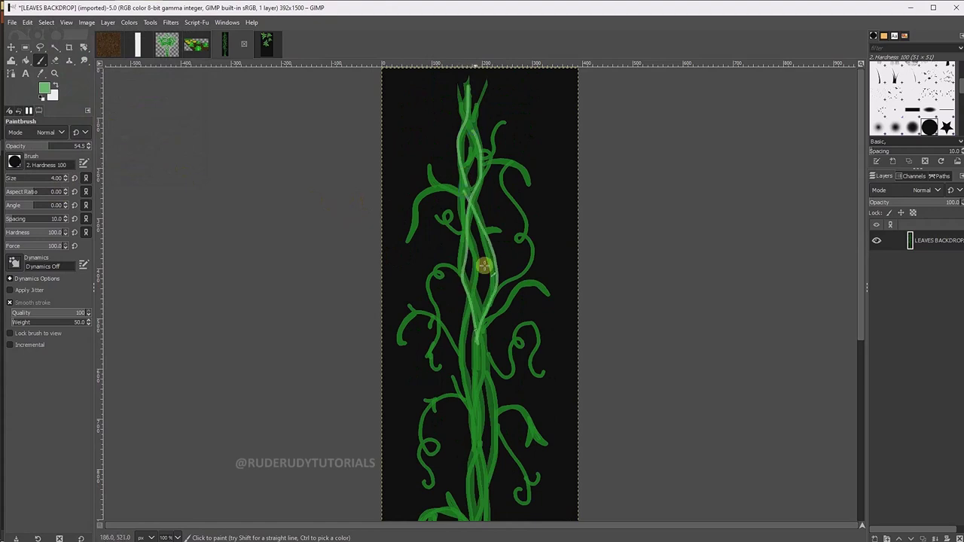
scroll(484, 265, "down", 2)
left_click_drag(476, 495, 469, 308)
scroll(460, 147, "down", 2)
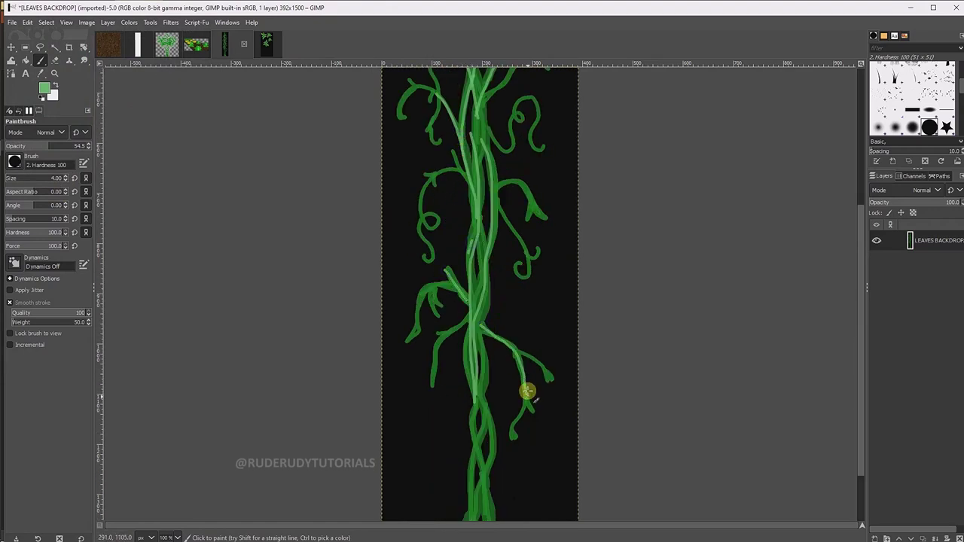
scroll(464, 469, "down", 2)
scroll(482, 425, "up", 4)
scroll(487, 220, "up", 4)
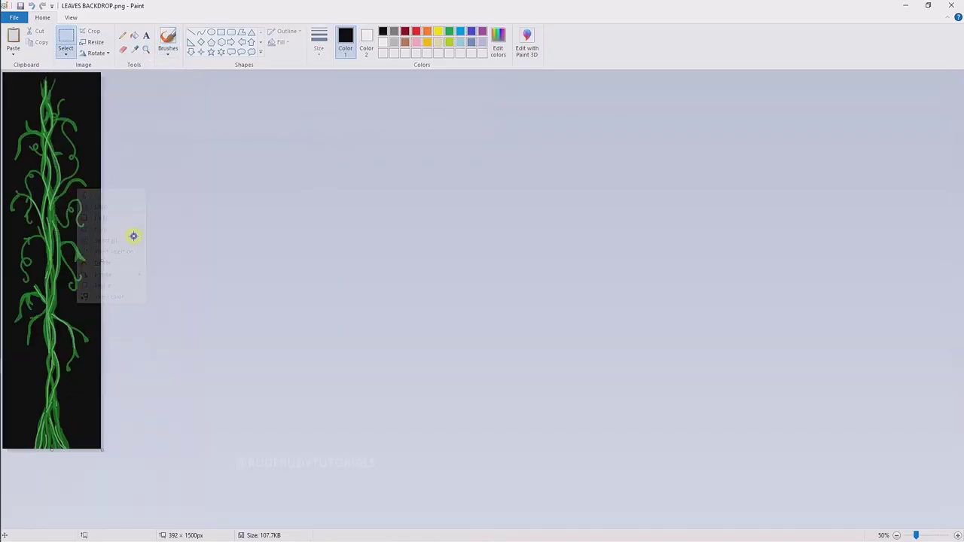
Step: Widen the canvas to 616 px and move the vine to the centre
left_click_drag(107, 262, 157, 262)
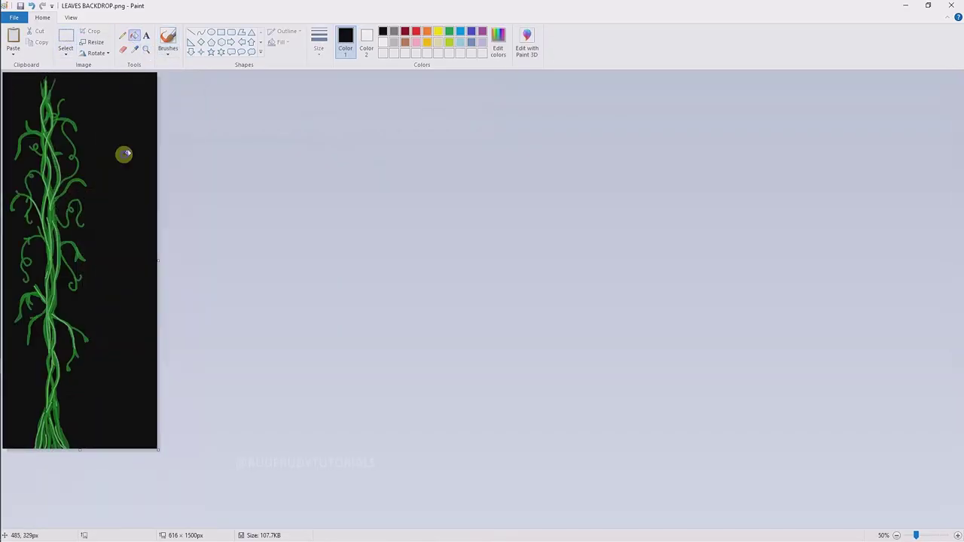
key("ctrl+a")
left_click_drag(51, 161, 81, 160)
left_click(225, 127)
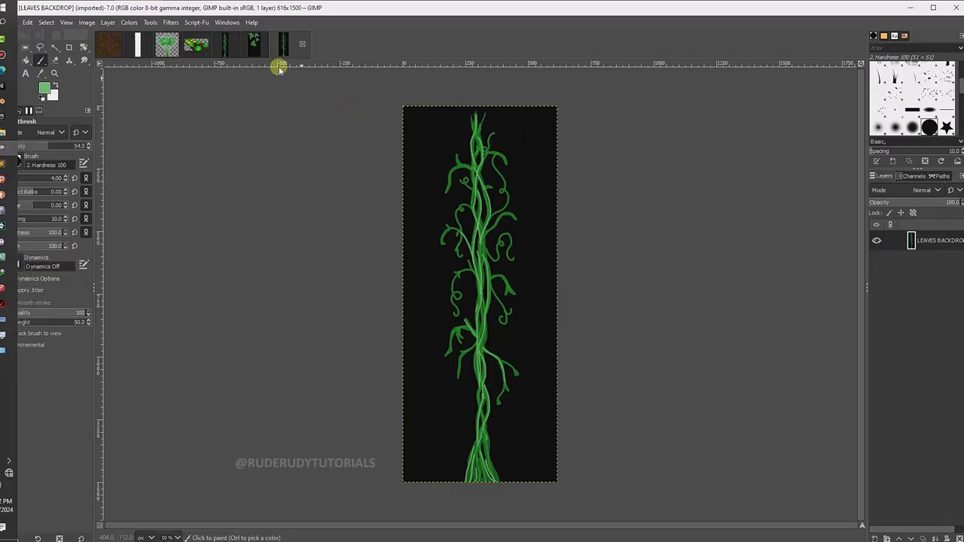
Step: Copy an outlined leaf and paste it onto the vine backdrop
left_click_drag(385, 107, 499, 209)
right_click(499, 176)
left_click(549, 249)
left_click(225, 45)
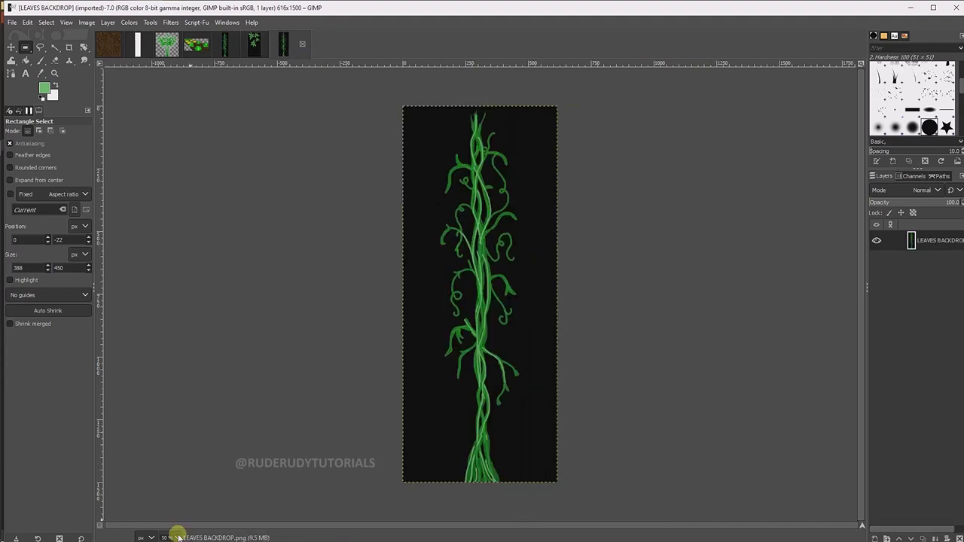
left_click(27, 22)
left_click(45, 121)
Step: Try Color to Alpha on the pasted leaf, cancel it, and pick a light green
left_click(108, 21)
left_click(260, 171)
left_click(108, 154)
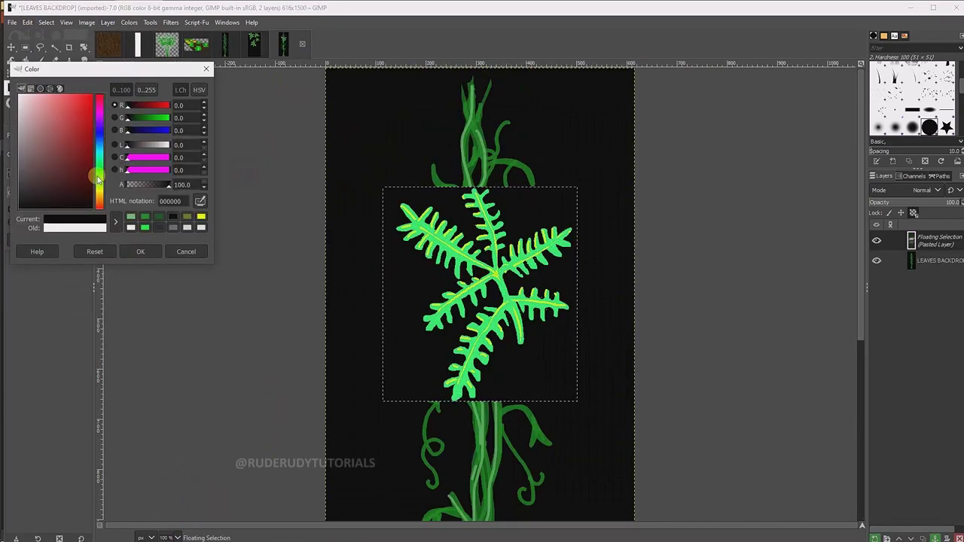
left_click(140, 249)
left_click(108, 22)
left_click(53, 42)
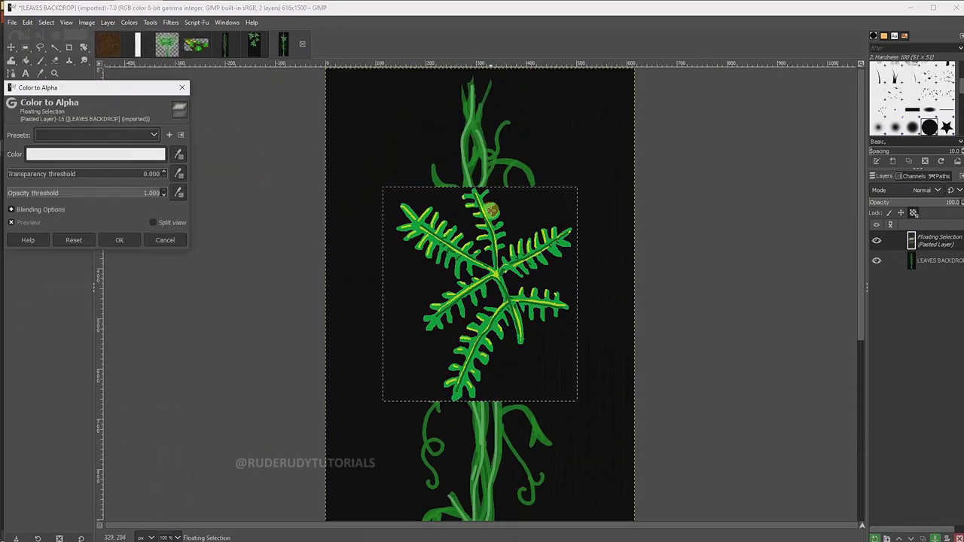
left_click(165, 240)
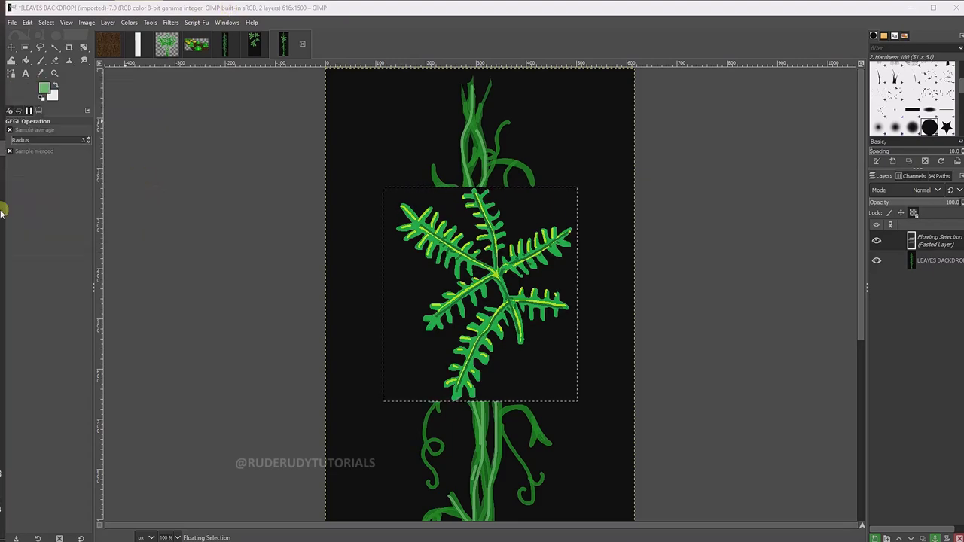
left_click(476, 197)
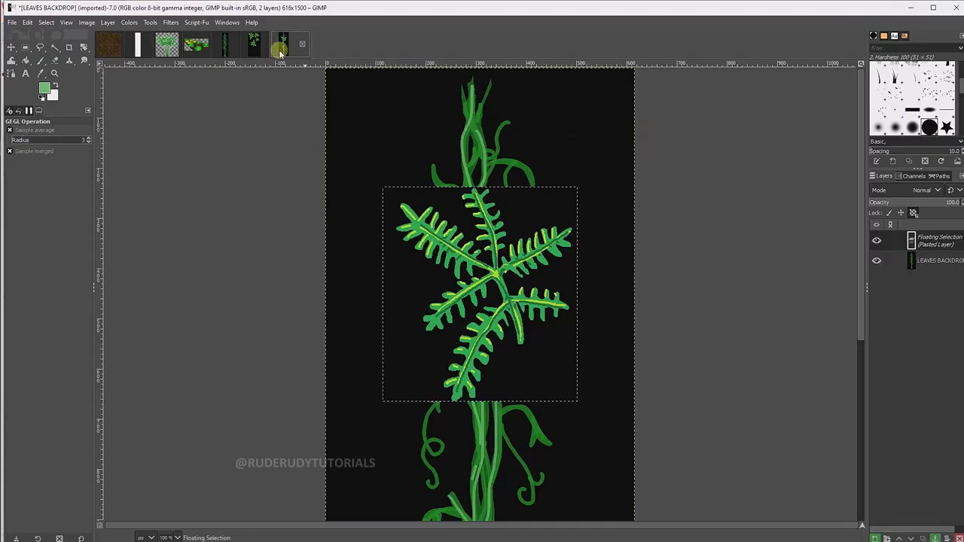
Step: Make the black background of LEAVES (4) transparent with Color to Alpha
left_click(253, 44)
left_click(108, 22)
left_click(260, 171)
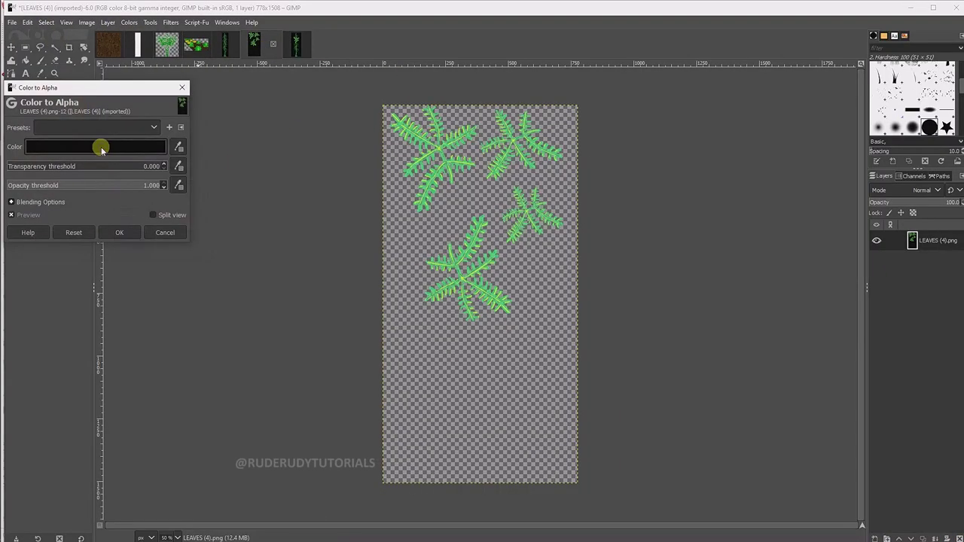
left_click(119, 232)
Step: Copy a transparent leaf with Rectangle Select and paste it onto the vine backdrop
key("r")
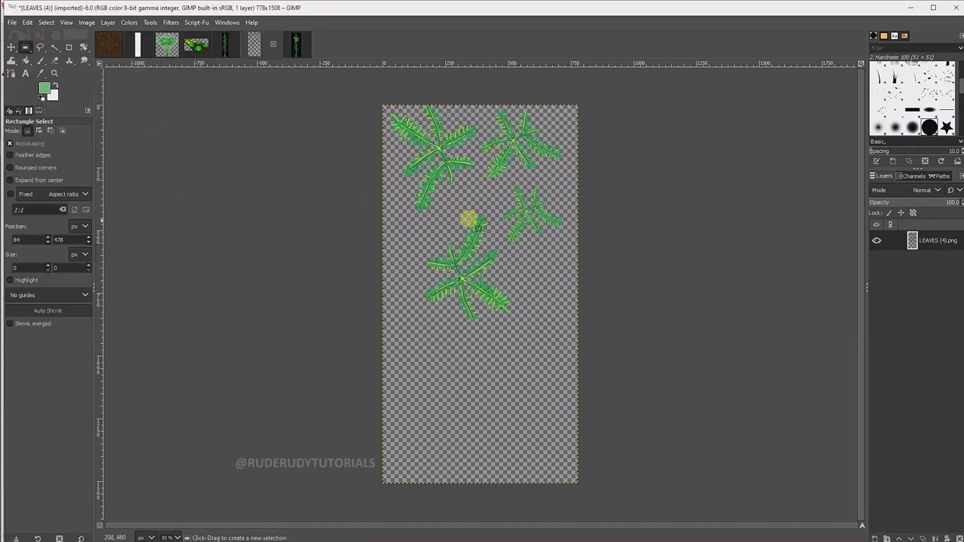
left_click(296, 44)
left_click(27, 22)
left_click(61, 118)
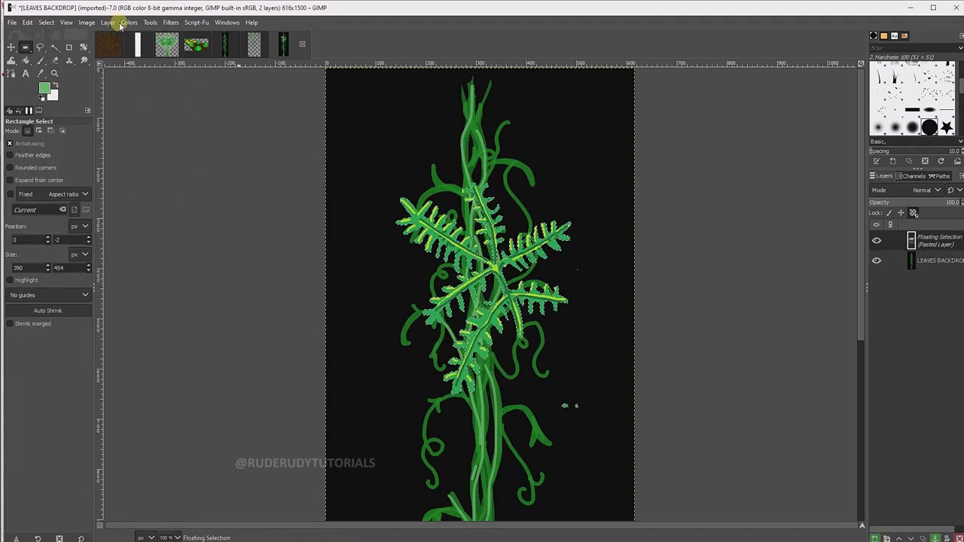
left_click(149, 21)
Step: Shrink the pasted leaf and move it to the upper left of the stalk
left_click(280, 99)
left_click(465, 238)
left_click_drag(445, 244, 398, 144)
left_click_drag(462, 209, 441, 161)
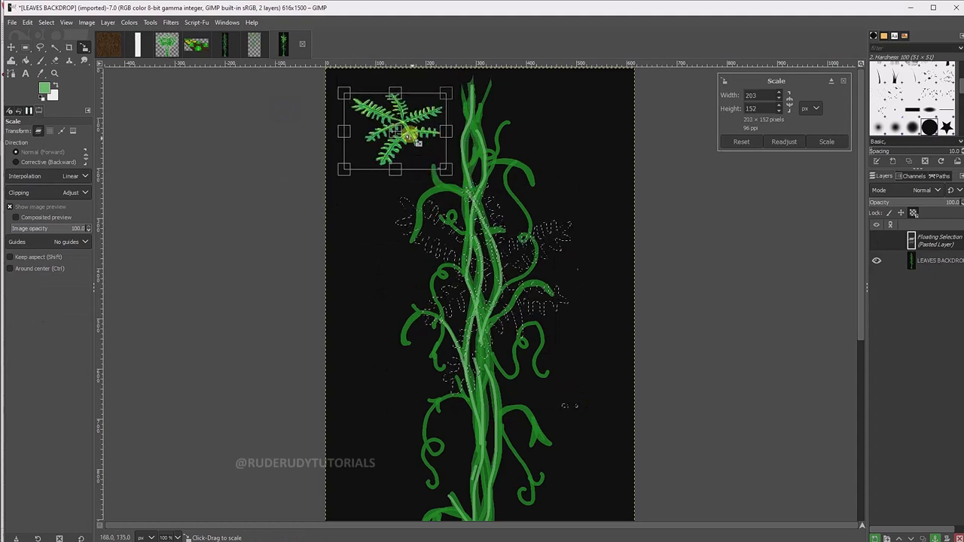
left_click_drag(387, 120, 417, 151)
left_click(825, 141)
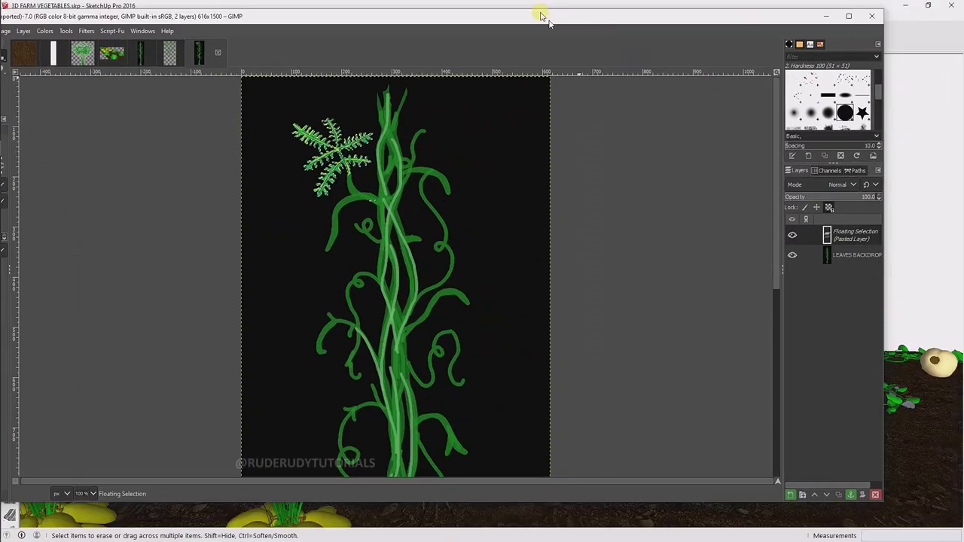
Step: Place a leaf copy right of the stalk and resize the copies smaller
left_click_drag(537, 9, 331, 9)
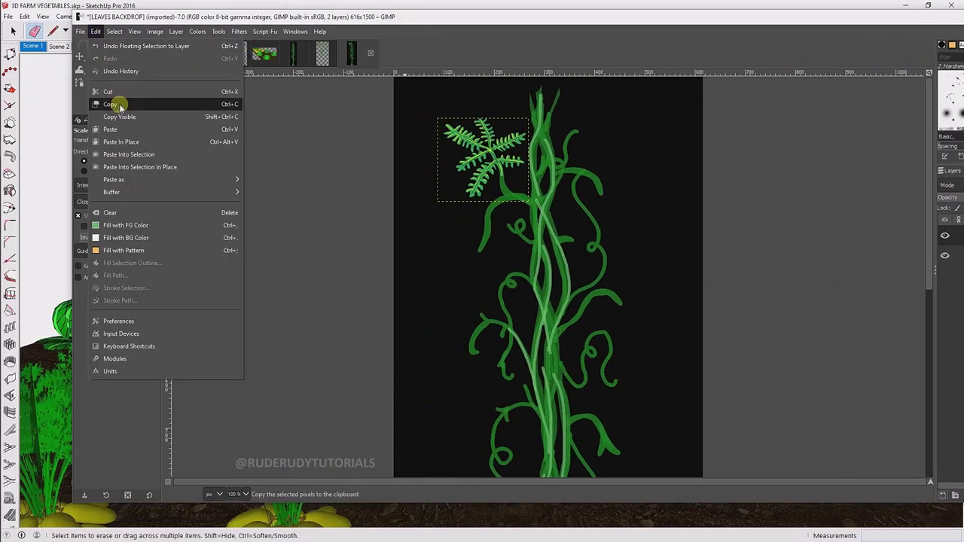
left_click_drag(485, 163, 617, 147)
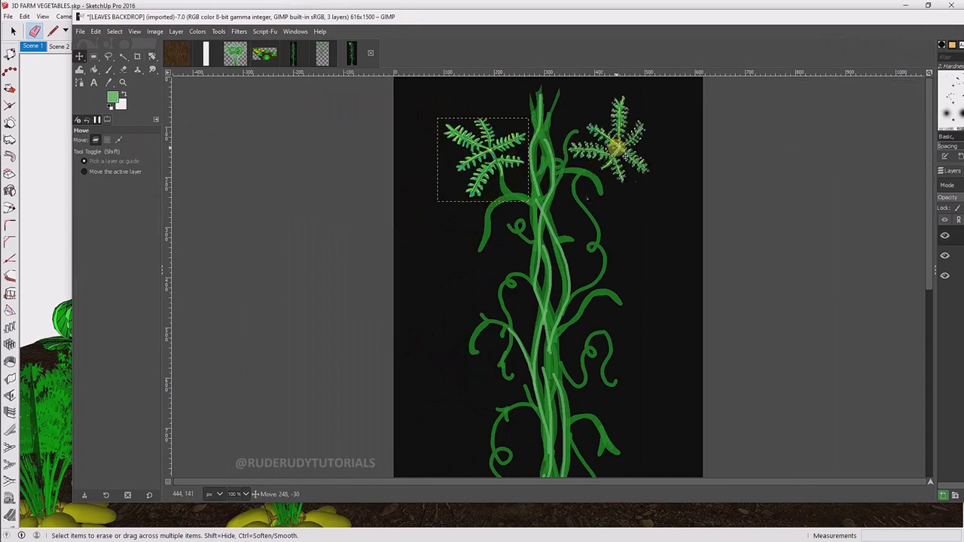
left_click(217, 31)
left_click(638, 165)
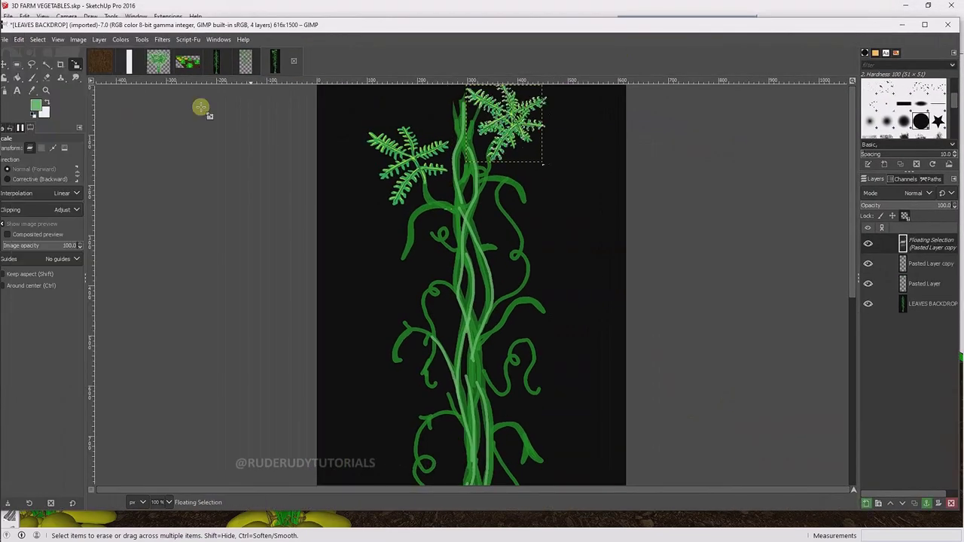
left_click(544, 171)
left_click_drag(504, 123, 501, 240)
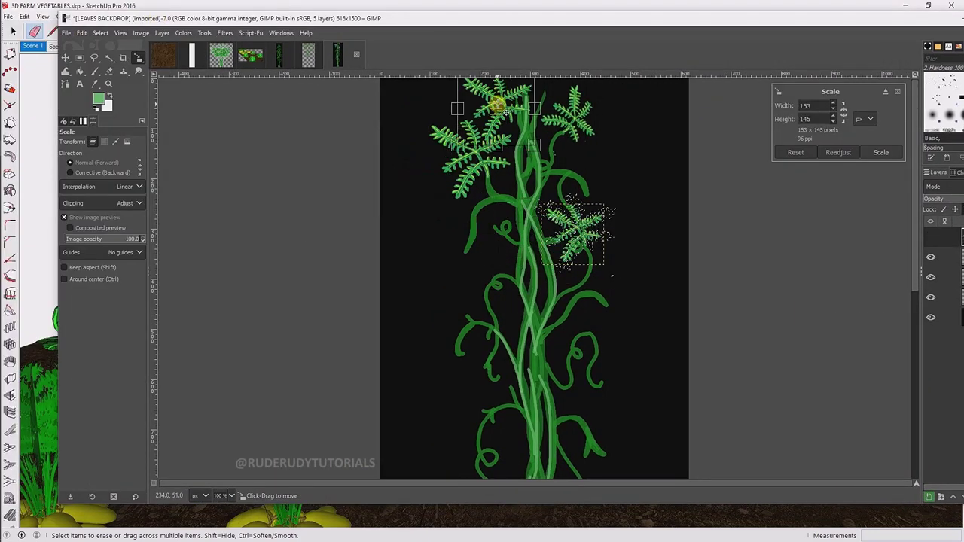
Step: Rotate leaf copies to different angles around the stalk
left_click(204, 32)
left_click(331, 83)
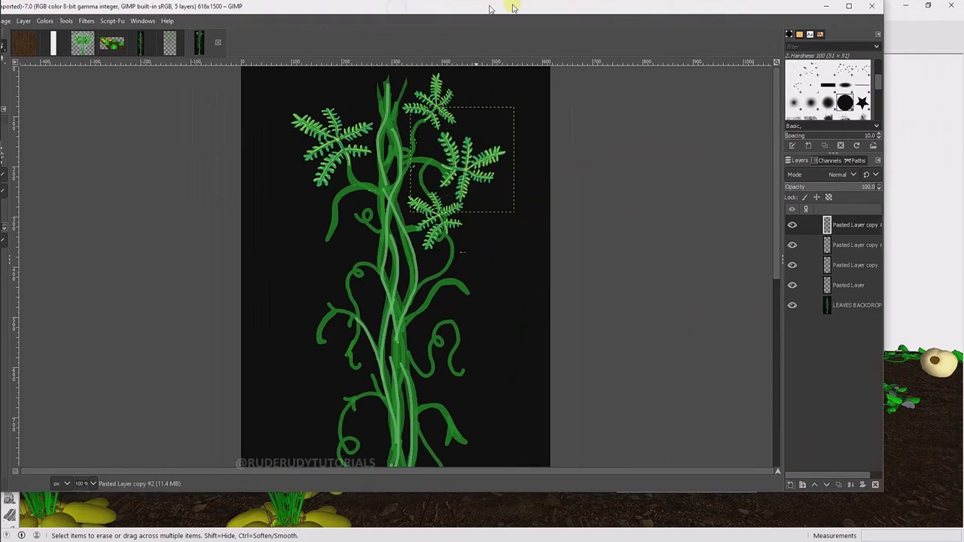
left_click(43, 25)
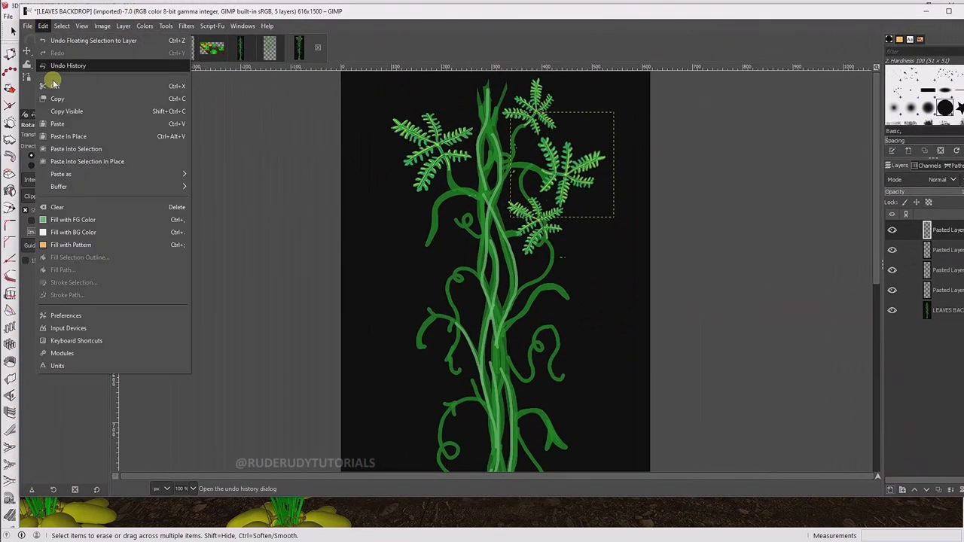
left_click(54, 83)
left_click_drag(572, 144, 590, 166)
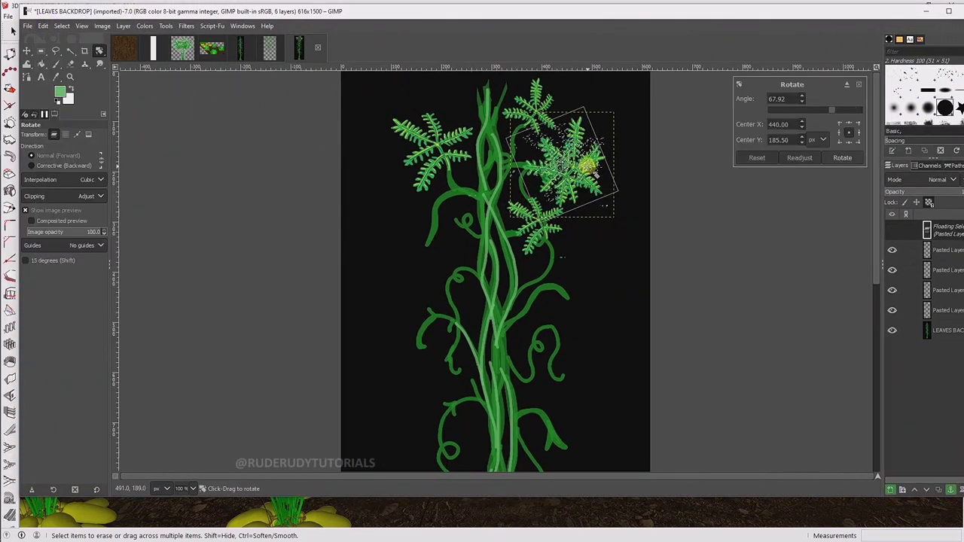
left_click(832, 160)
Step: Scale the left leaf copy with the Scale tool
left_click(166, 25)
left_click(305, 98)
left_click(477, 216)
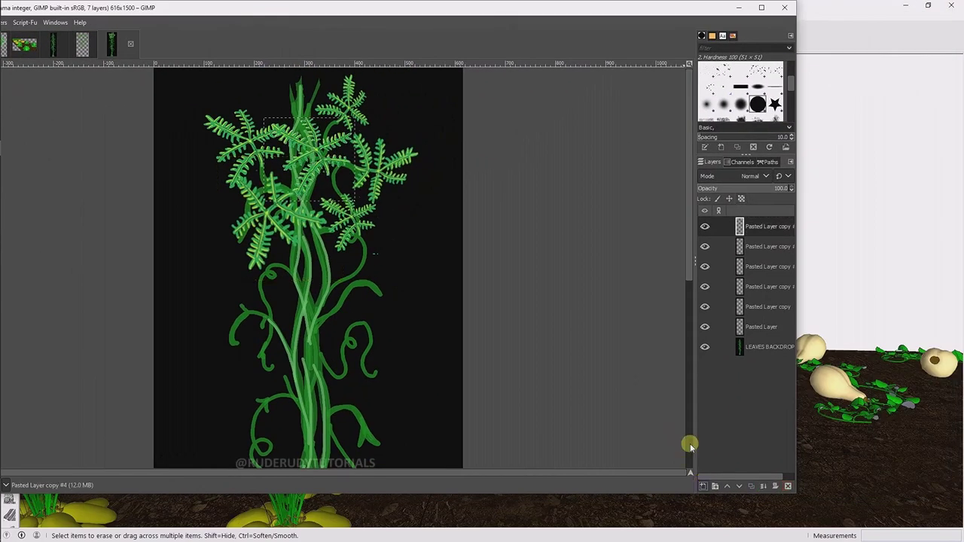
left_click(59, 22)
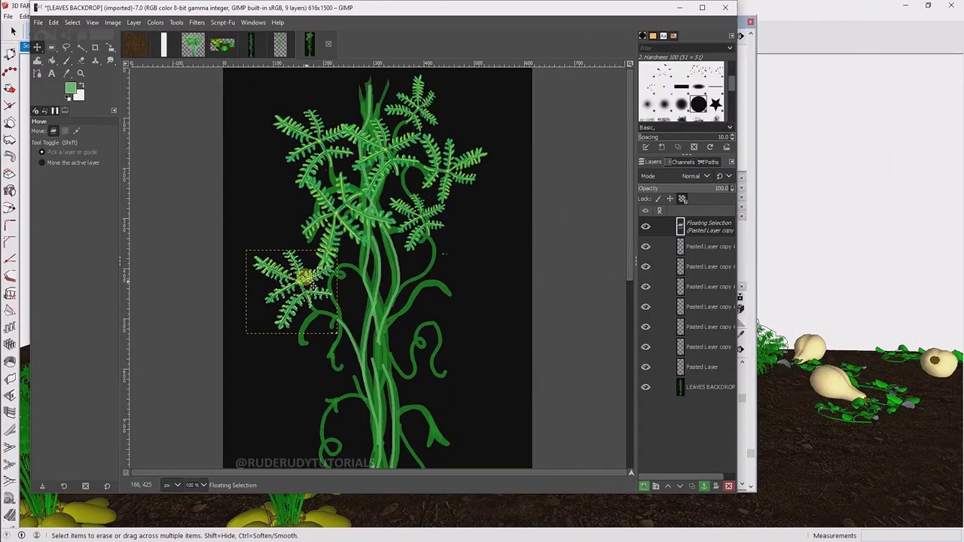
Step: Rotate the pasted leaf about 20 degrees, shrink it and move it lower on the plant
left_click(177, 22)
left_click_drag(452, 249, 482, 290)
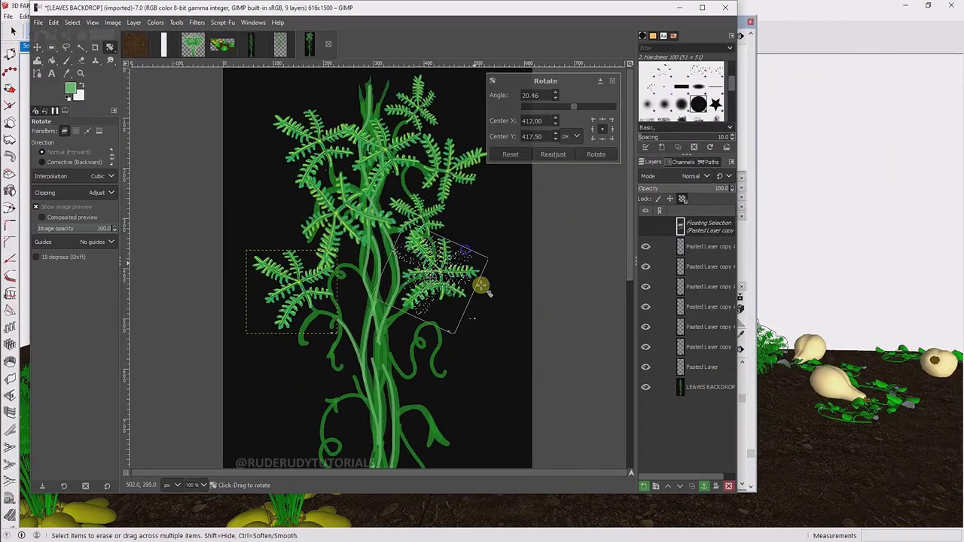
key("Return")
left_click(452, 248)
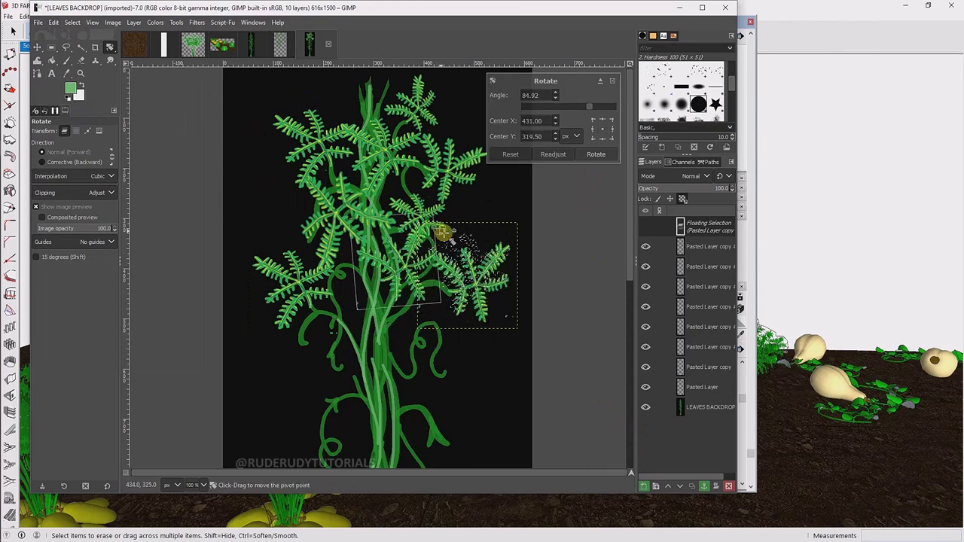
left_click(177, 22)
left_click(311, 108)
left_click_drag(452, 271, 384, 271)
key("Return")
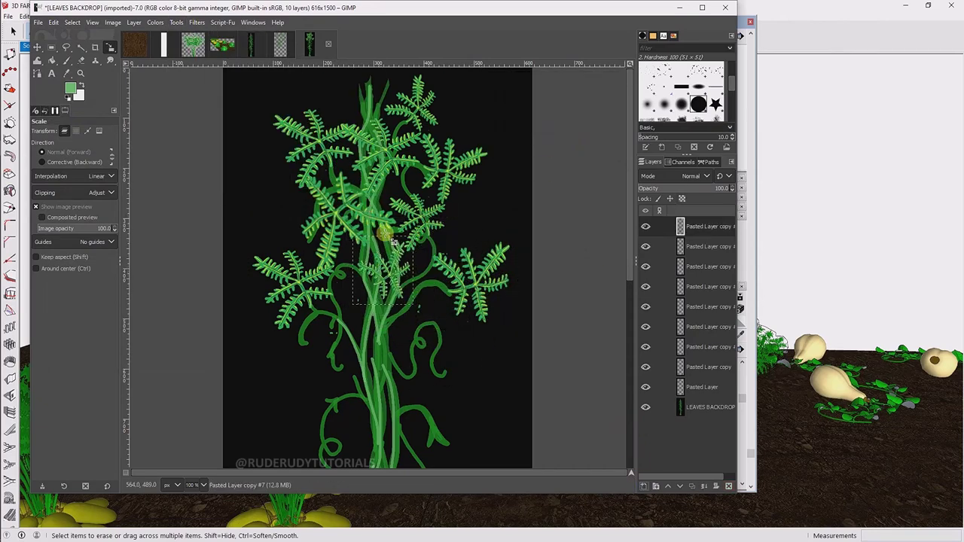
key("m")
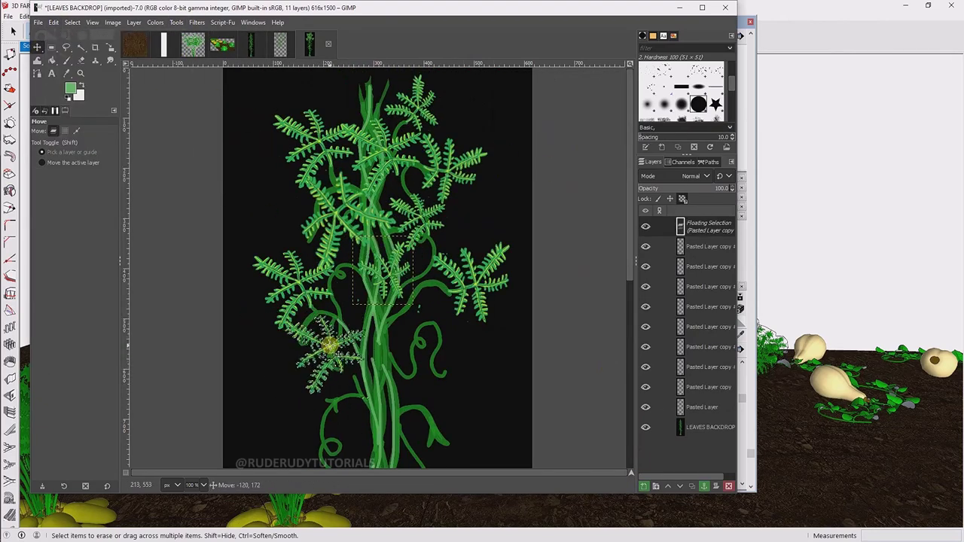
left_click_drag(327, 345, 427, 352)
Step: Rotate that leaf so it sits to the right of the stem
left_click(177, 21)
left_click(312, 91)
left_click_drag(520, 316, 489, 399)
left_click(592, 151)
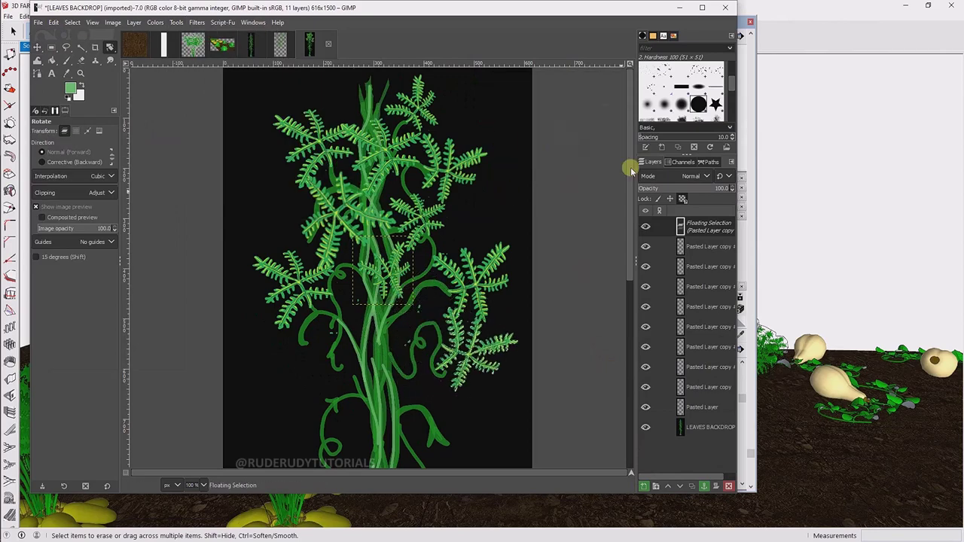
Step: Paste a second leaf copy and rotate it to a new angle
left_click(53, 22)
left_click(75, 125)
left_click_drag(500, 317, 502, 221)
key("Return")
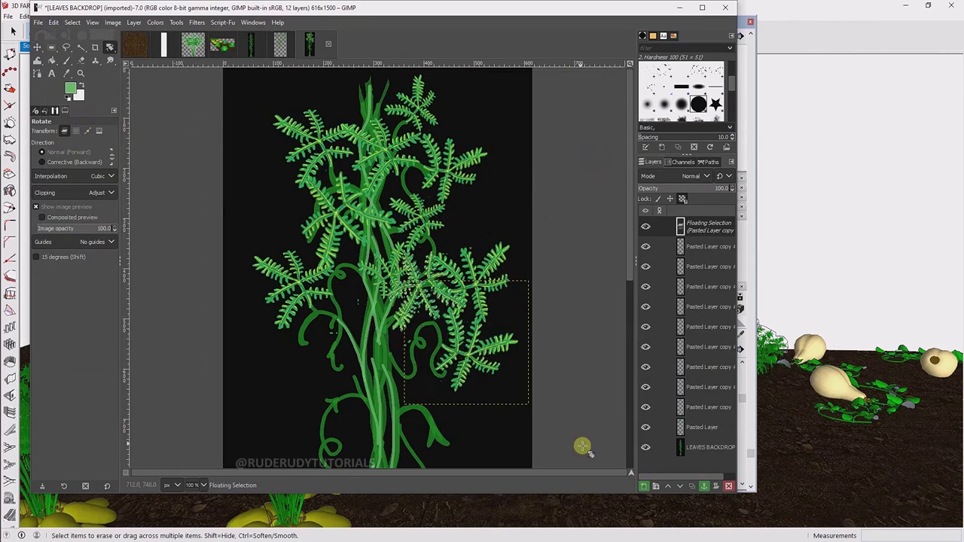
left_click(176, 22)
left_click(302, 101)
left_click_drag(482, 331, 452, 324)
key("Return")
Step: Paste a third leaf copy and rotate it
key("shift+ctrl+n")
left_click(53, 21)
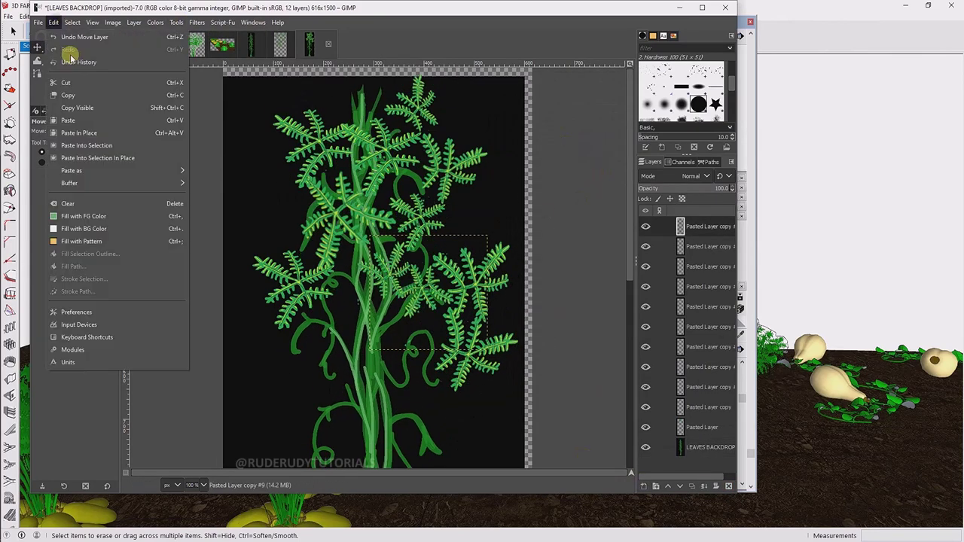
left_click(79, 133)
left_click(176, 22)
left_click(301, 101)
mouse_move(317, 150)
left_mouse_down()
mouse_move(265, 184)
mouse_move(331, 197)
left_mouse_up()
key("Return")
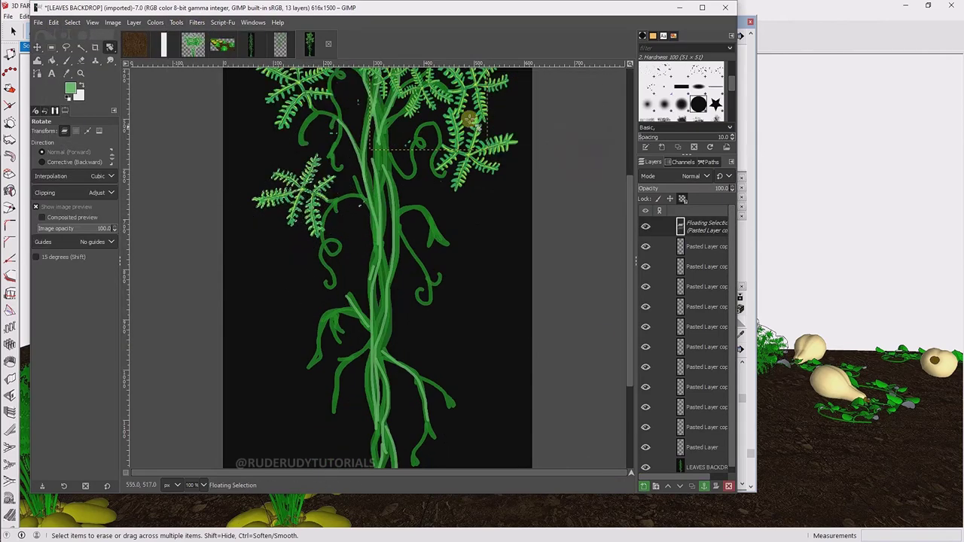
Step: Put the floating leaf on its own layer, angled about 62 degrees right of the stem
key("shift+ctrl+n")
mouse_move(309, 197)
left_mouse_down()
mouse_move(419, 338)
mouse_move(354, 351)
mouse_move(362, 338)
left_mouse_up()
left_click_drag(496, 232, 488, 249)
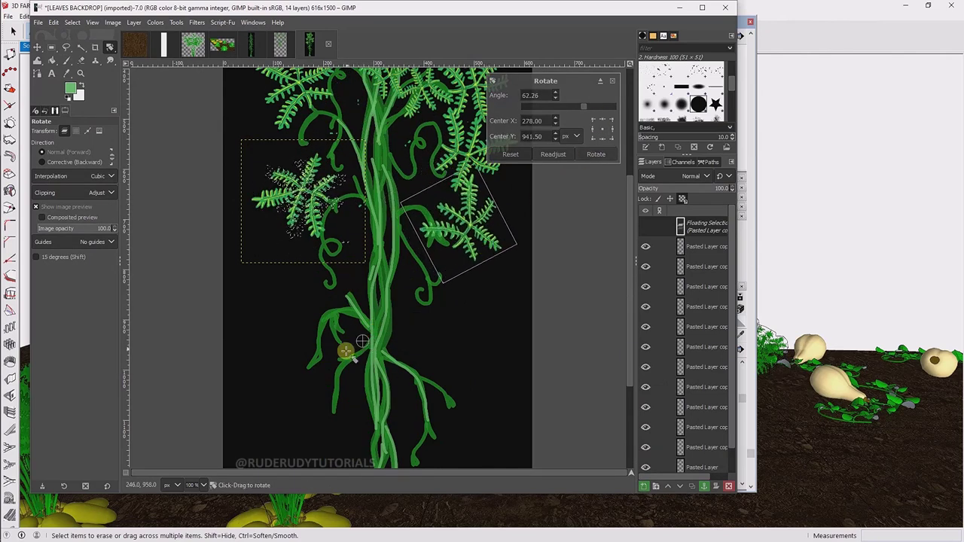
mouse_move(362, 341)
left_mouse_down()
mouse_move(332, 213)
mouse_move(456, 251)
mouse_move(465, 298)
left_mouse_up()
left_click(595, 154)
Step: Paste a leaf copy in place, move it up and left, and resize it
key("m")
left_click(53, 23)
left_click(82, 137)
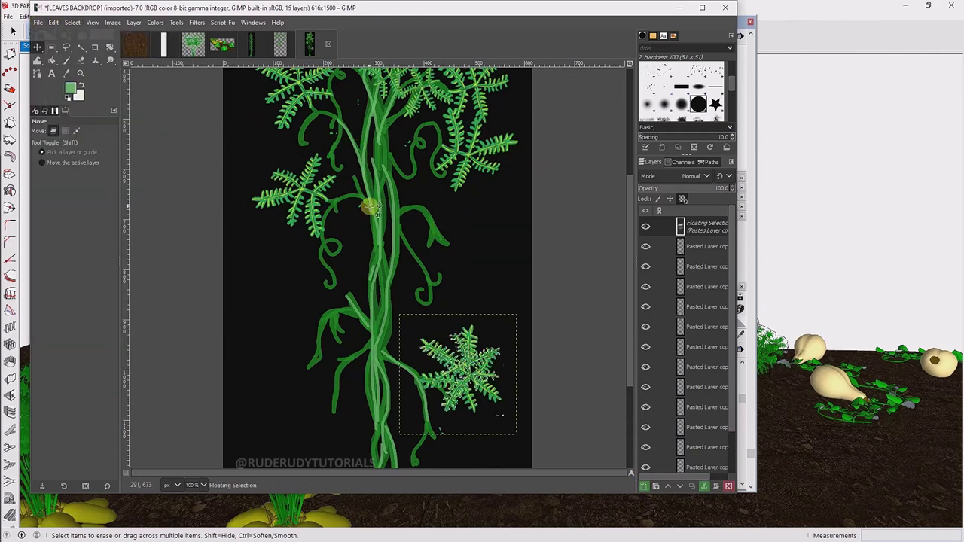
left_click_drag(459, 371, 300, 292)
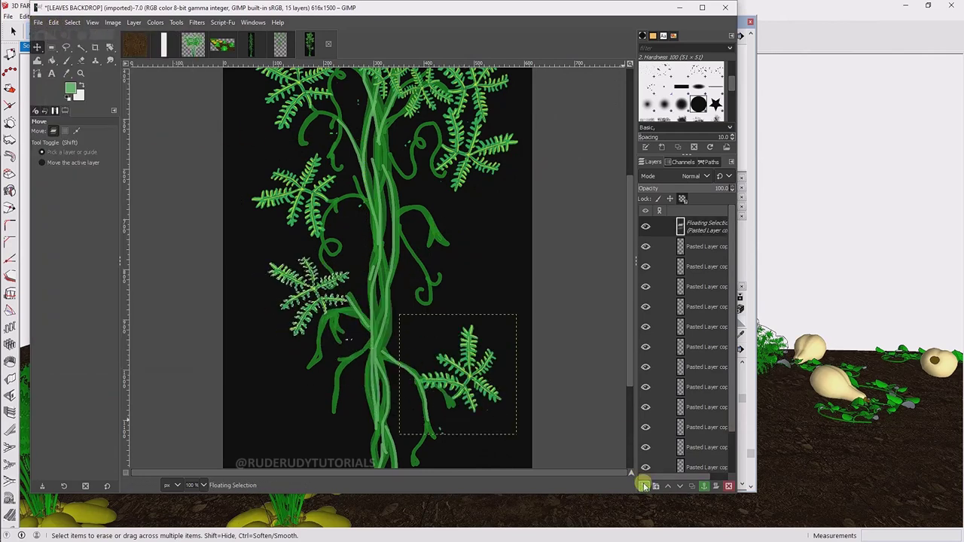
left_click(176, 22)
left_click(301, 107)
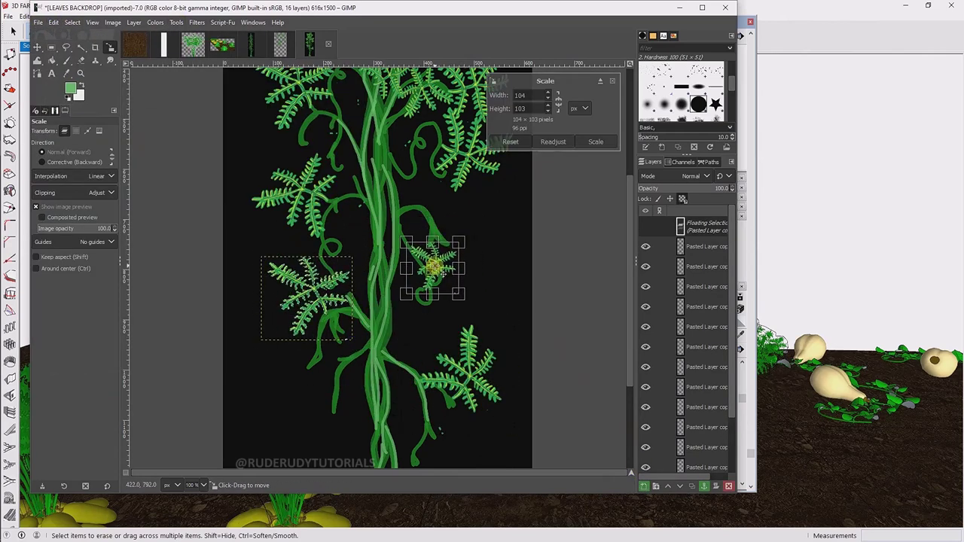
left_click(595, 142)
Step: Paste another leaf copy and shrink it to about 218 by 220
left_click(53, 22)
left_click(83, 137)
left_click(446, 243)
mouse_move(446, 243)
left_mouse_down()
mouse_move(345, 168)
mouse_move(399, 153)
mouse_move(399, 316)
left_mouse_up()
key("Return")
Step: Rotate the floating leaf around its centre to a new angle
key("Return")
left_click(176, 22)
left_click(301, 95)
left_click_drag(422, 354, 404, 337)
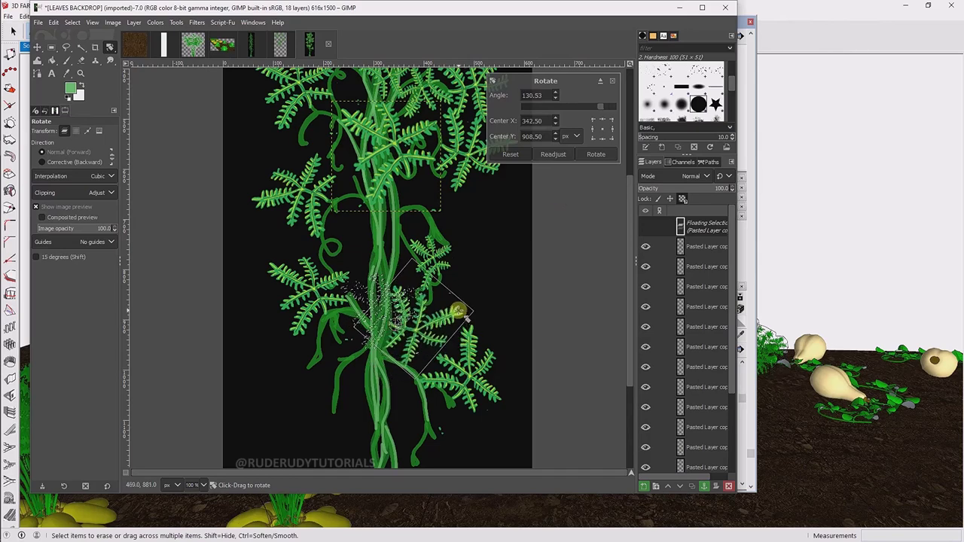
key("Return")
scroll(154, 107, "up", 3)
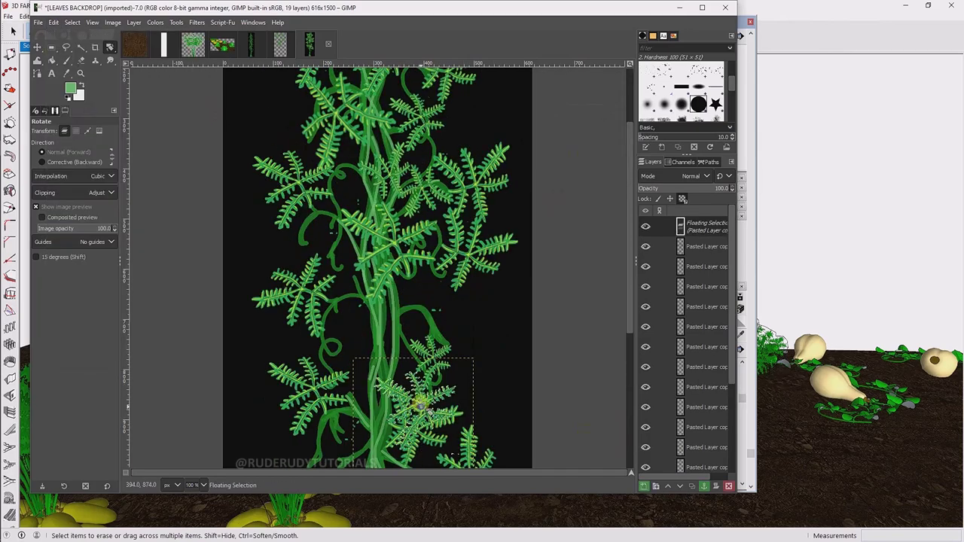
mouse_move(424, 393)
left_mouse_down()
mouse_move(452, 338)
mouse_move(399, 388)
mouse_move(418, 292)
left_mouse_up()
key("Return")
key("m")
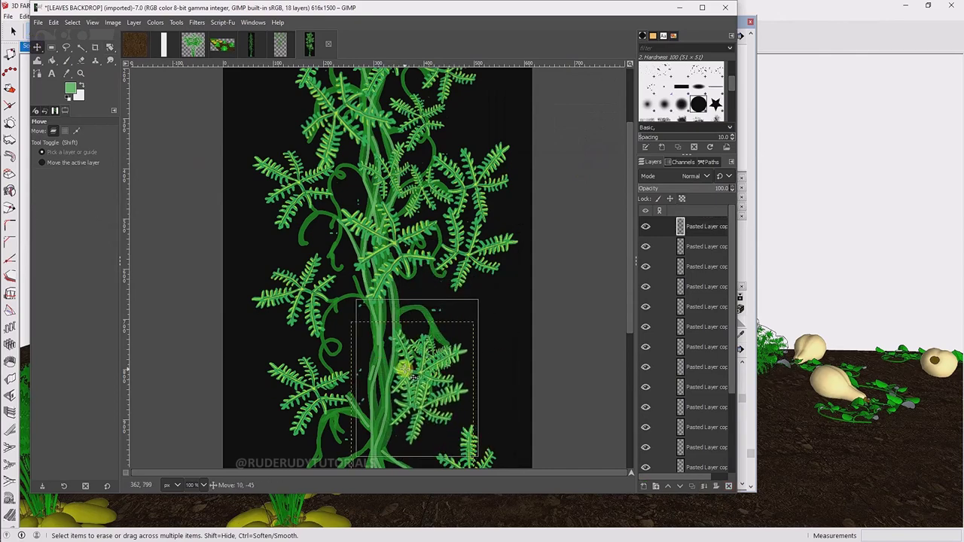
Step: Paste another leaf cluster higher on the plant and apply rotate and scale transforms
key("ctrl+v")
left_click_drag(281, 221, 297, 213)
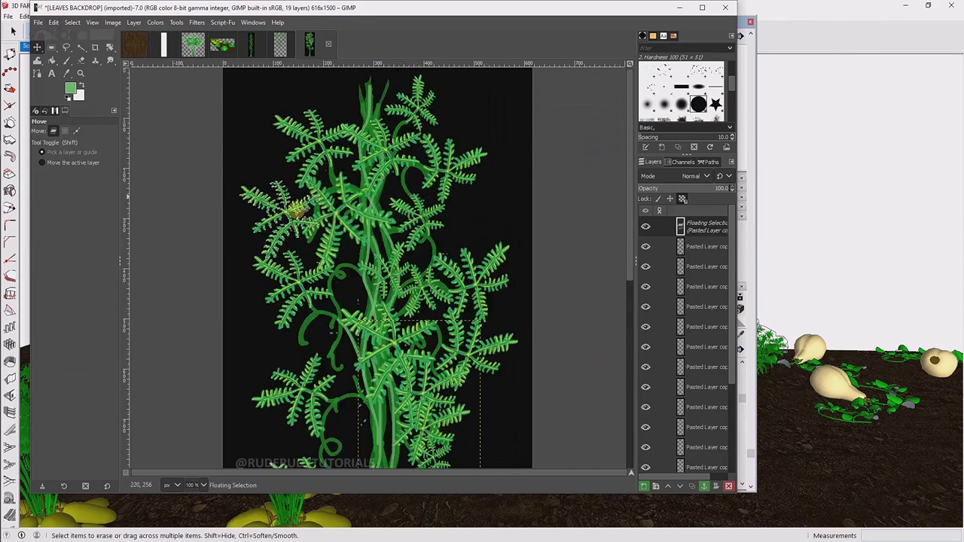
left_click(117, 24)
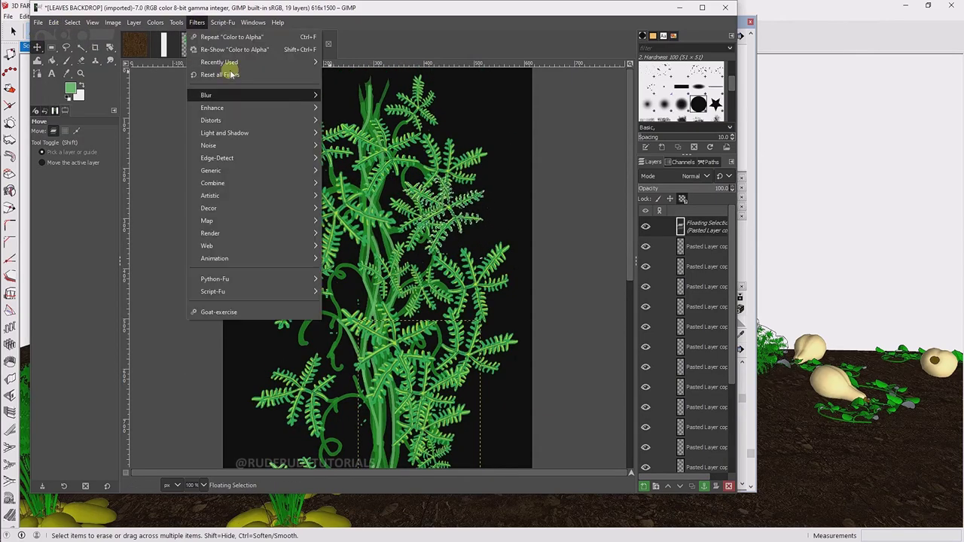
left_click(300, 99)
left_click(592, 155)
left_click(177, 22)
left_click(299, 100)
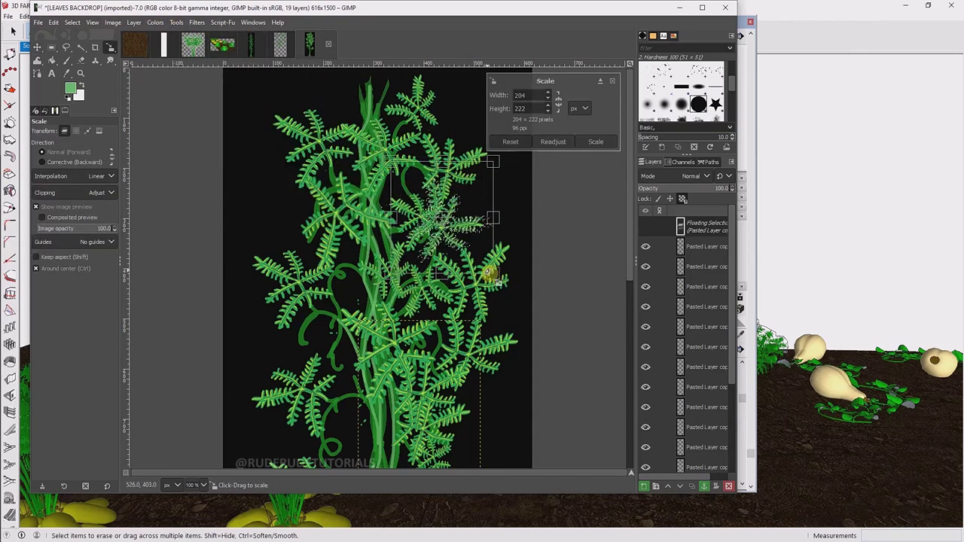
left_click(594, 143)
key("m")
Step: Undo twice, move the pasted leaves up about 70 px and anchor them
key("ctrl+z")
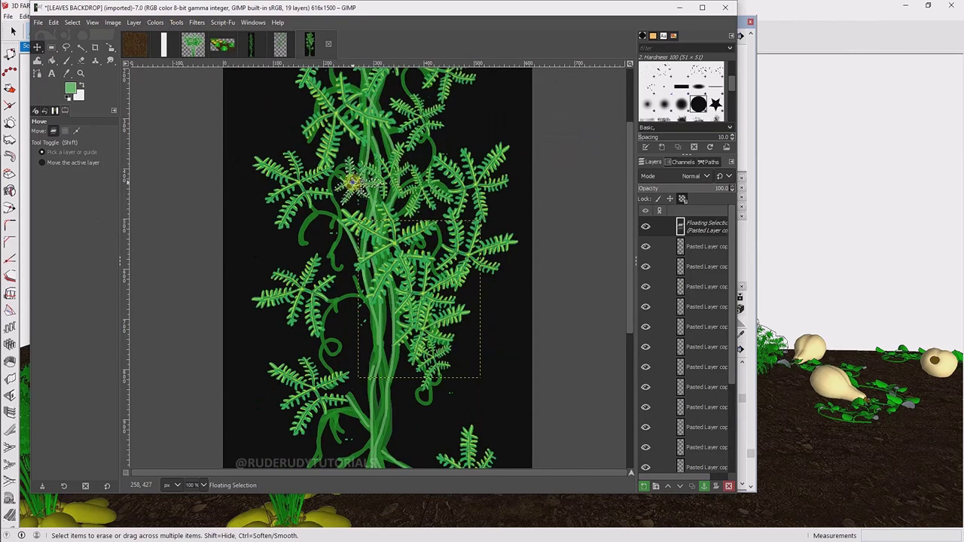
key("ctrl+z")
key("ctrl+z")
key("ctrl+z")
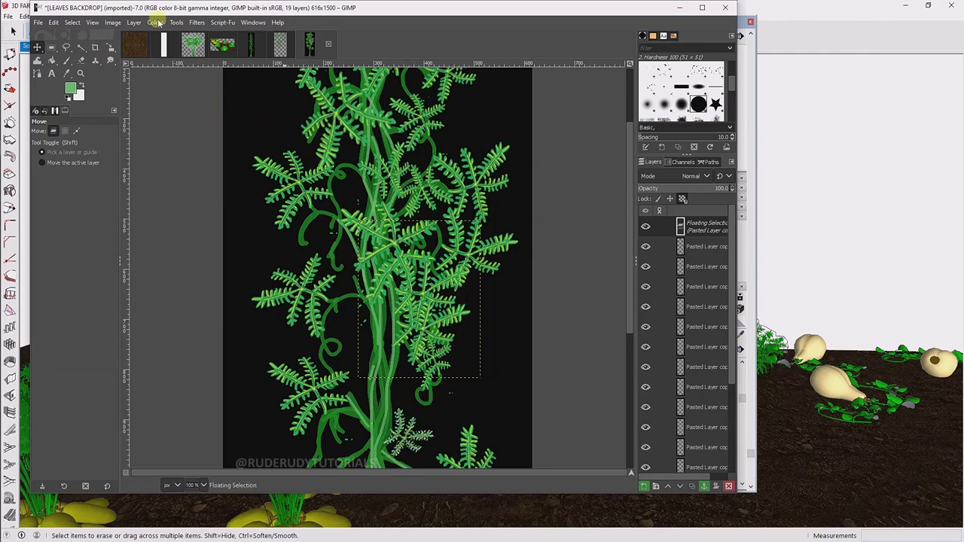
left_click_drag(416, 299, 416, 249)
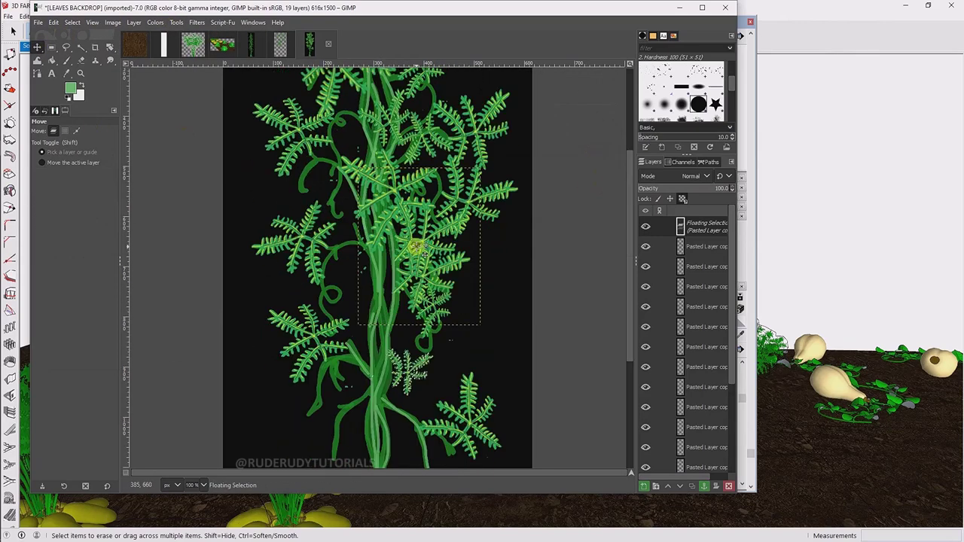
right_click(400, 233)
left_click(693, 240)
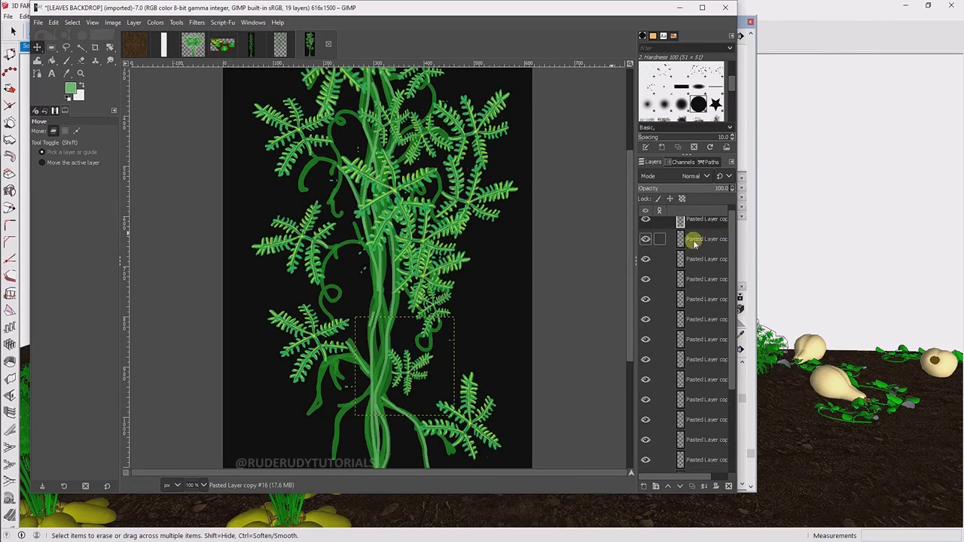
Step: Paste another leaf cluster down among the lower stems
key("ctrl+v")
scroll(367, 220, "down", 3)
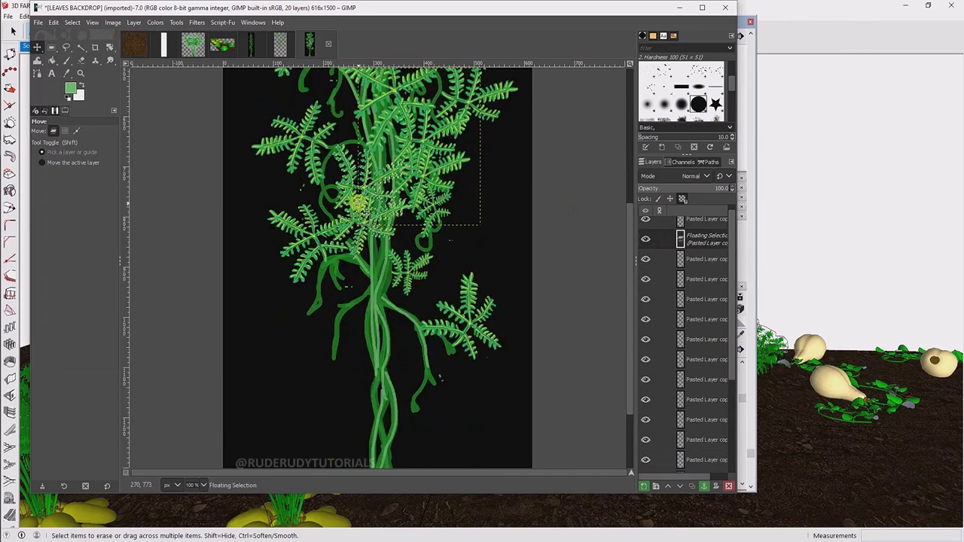
left_click_drag(358, 202, 371, 376)
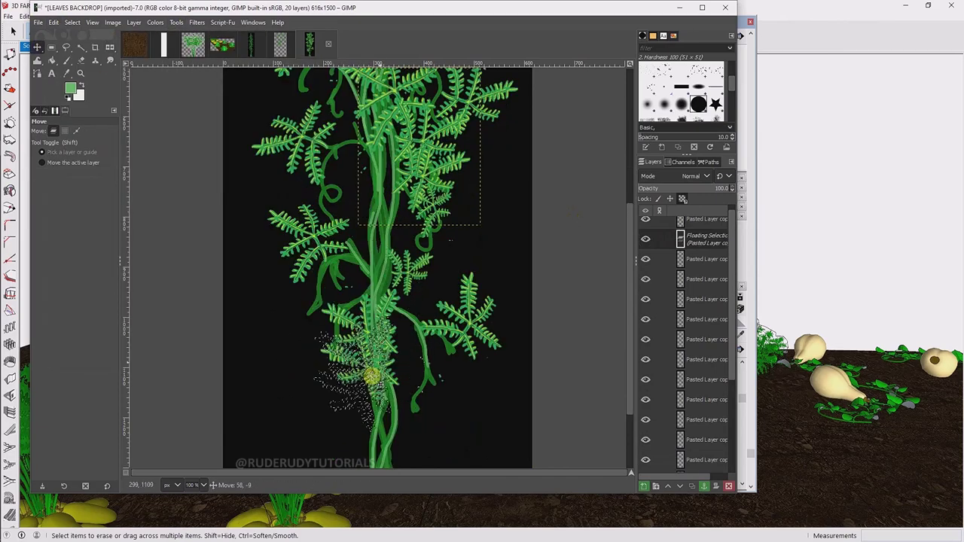
scroll(392, 344, "up", 2)
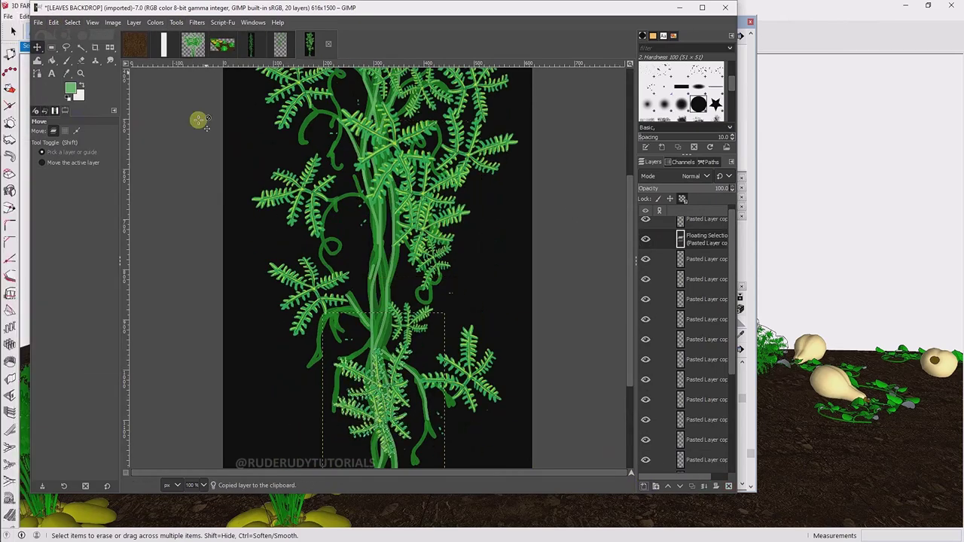
Step: Enlarge a pasted cluster to 244 by 314 as a new layer and begin PNG export
key("ctrl+v")
left_click(176, 22)
left_click(324, 78)
left_click(354, 230)
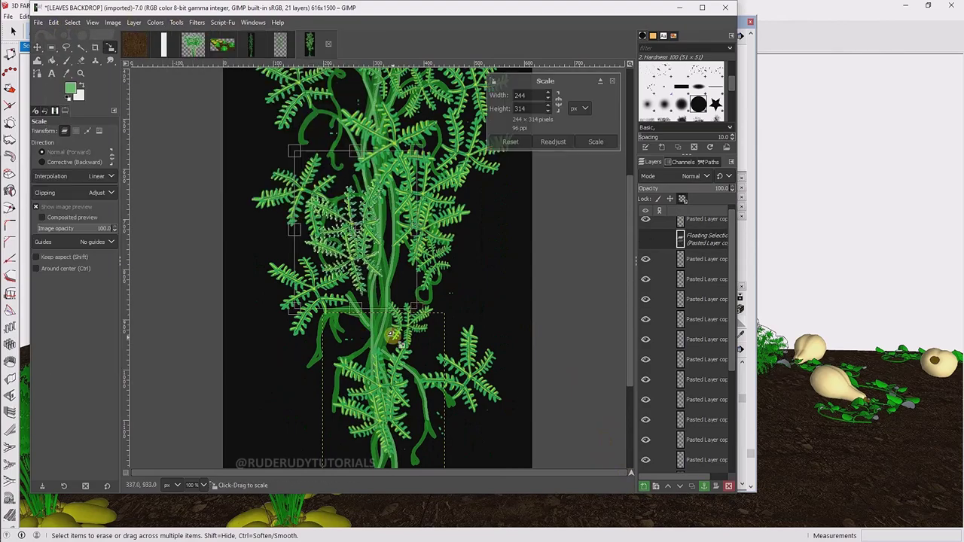
left_click(594, 143)
left_click(399, 222)
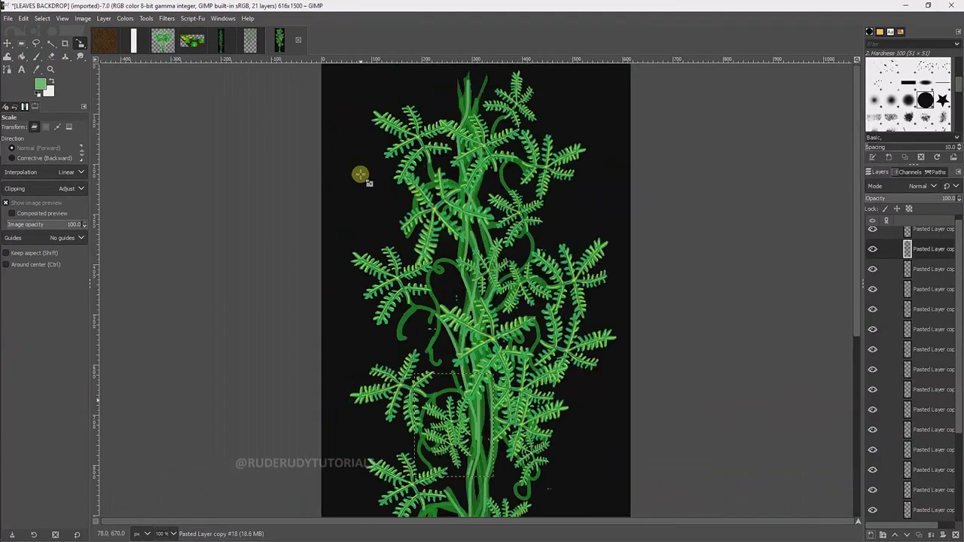
key("ctrl+shift+e")
Step: Finish exporting LEAVES BACKDROP.png and zoom in on it in Paint to inspect
left_click(500, 354)
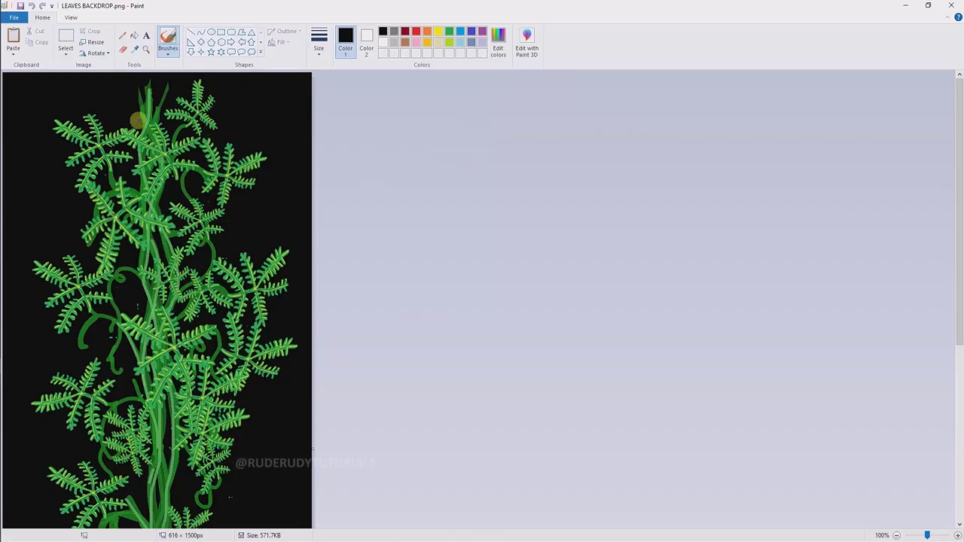
scroll(138, 121, "up", 3, "ctrl")
left_click(319, 41)
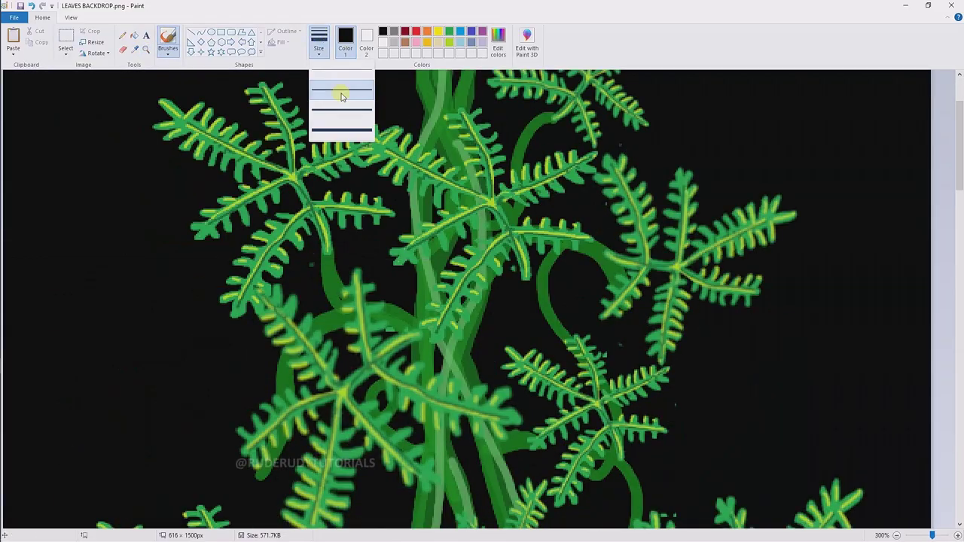
left_click(338, 92)
scroll(607, 241, "down", 3)
scroll(603, 291, "down", 3)
scroll(336, 297, "down", 3)
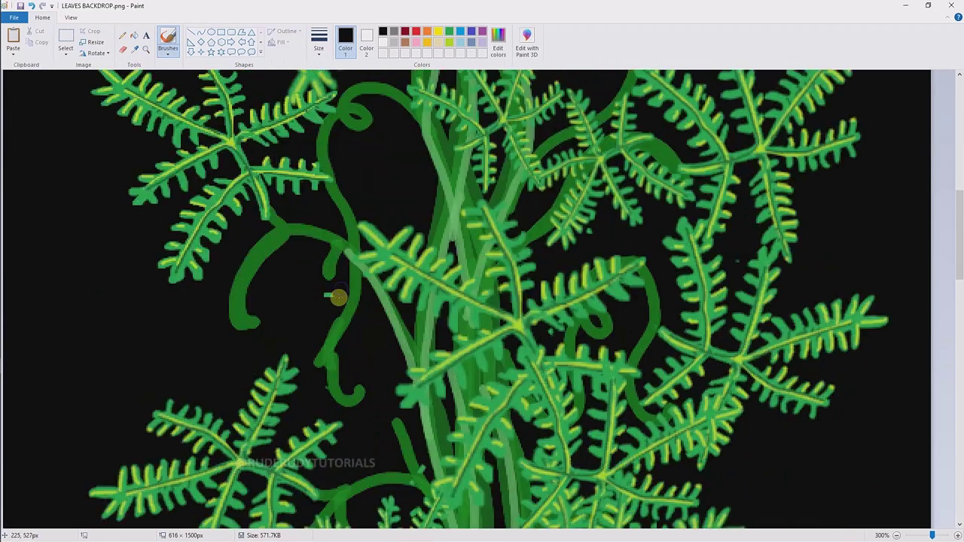
scroll(400, 311, "down", 3)
scroll(308, 185, "down", 3)
scroll(441, 248, "down", 3)
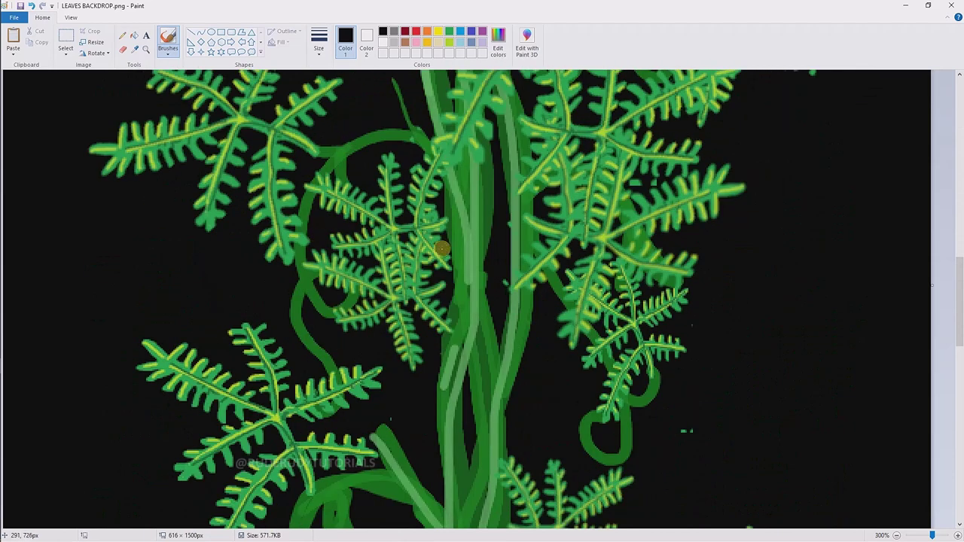
scroll(592, 308, "down", 3)
scroll(354, 269, "down", 3)
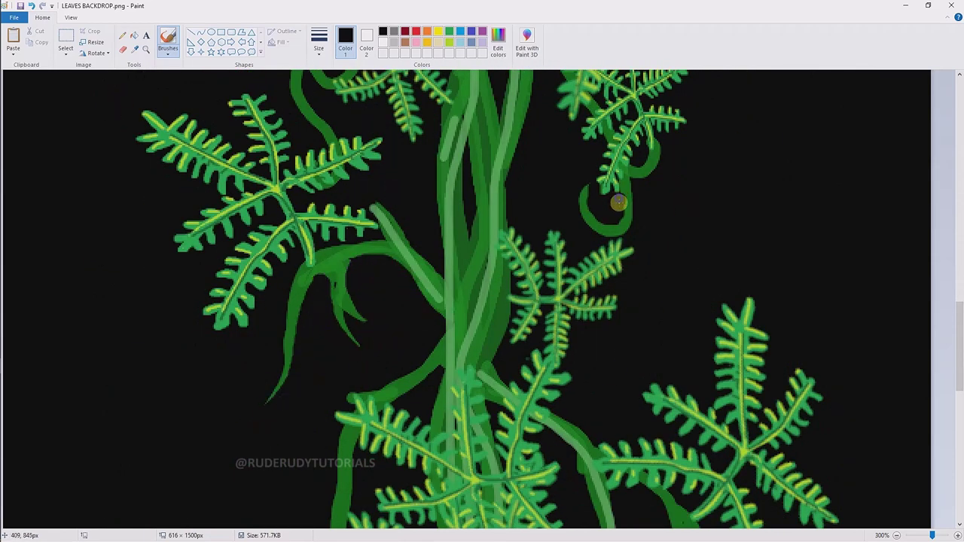
scroll(618, 202, "down", 3)
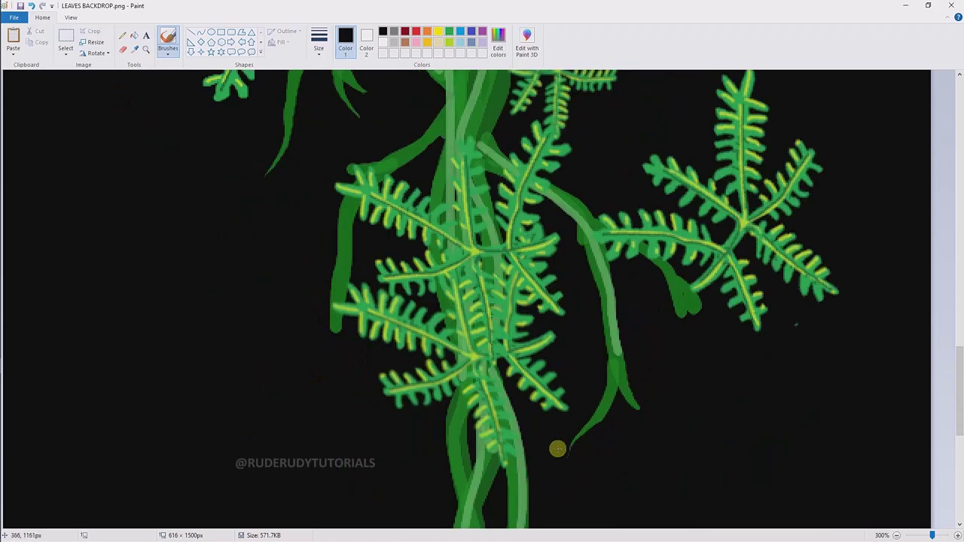
scroll(460, 397, "up", 2)
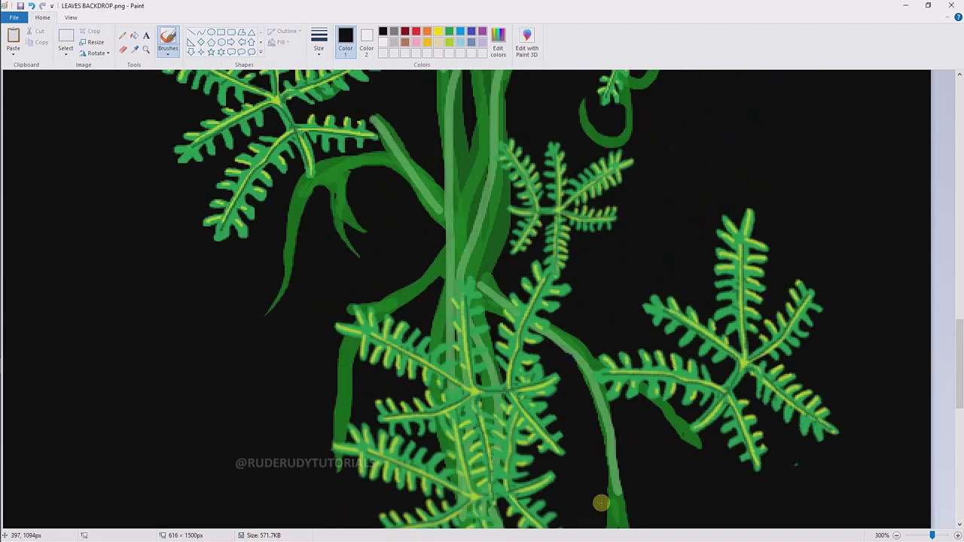
scroll(601, 503, "up", 10)
scroll(176, 93, "down", 2, "ctrl")
scroll(93, 292, "down", 3, "ctrl")
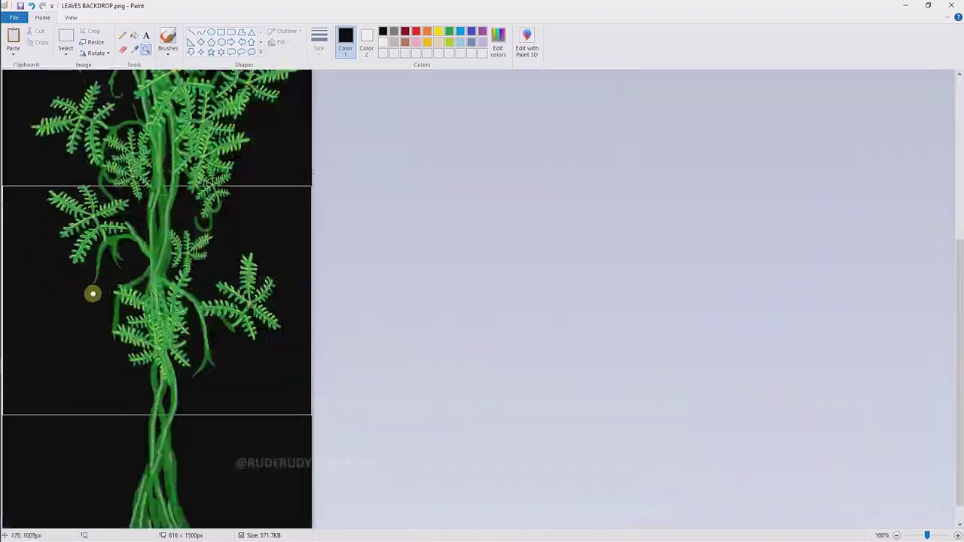
scroll(95, 293, "down", 3)
Step: Make the black background transparent with Color to Alpha, then apply Noise Reduction
left_click_drag(594, 120, 774, 279)
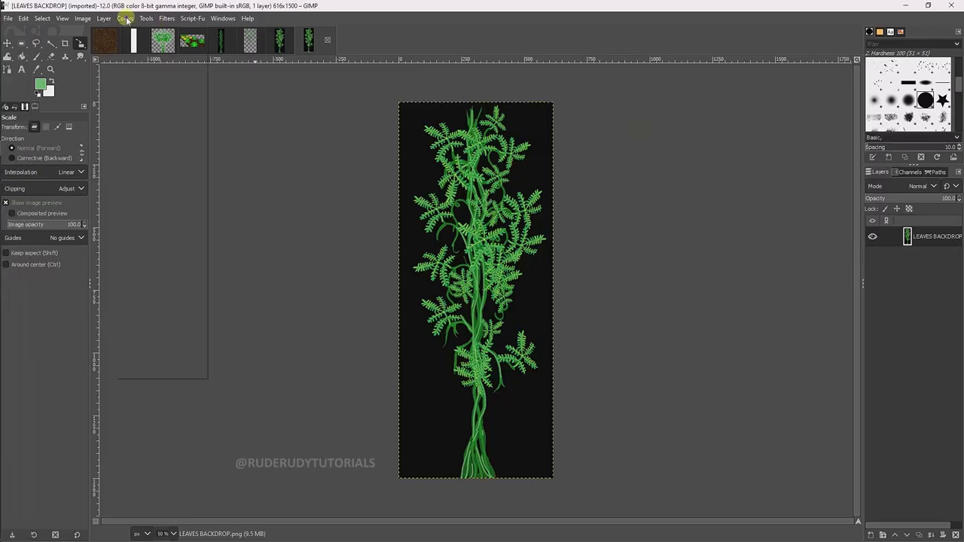
left_click_drag(108, 185, 114, 186)
left_click(118, 232)
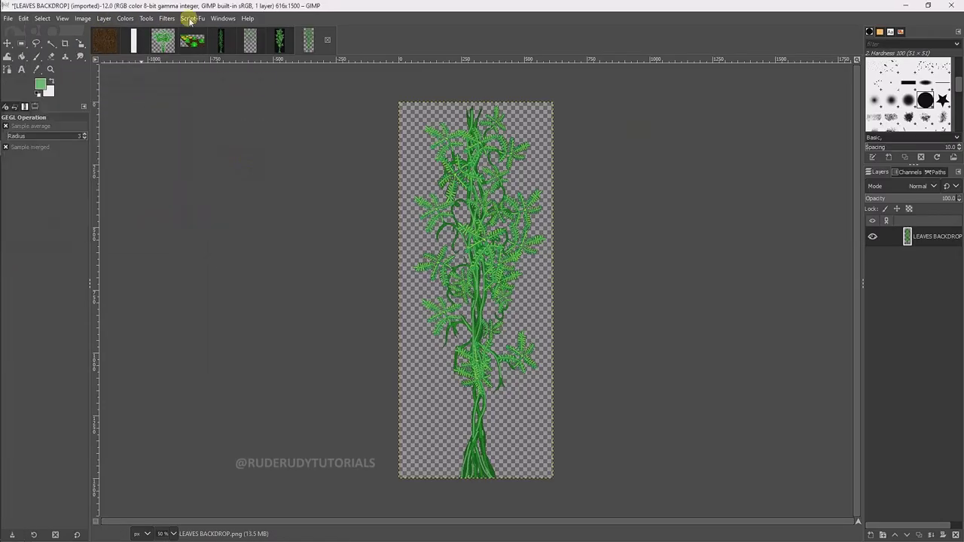
left_click(166, 18)
left_click(339, 180)
left_click(119, 203)
Step: Overwrite LEAVES BACKDROP.png with the transparent version
left_click(7, 18)
left_click(17, 118)
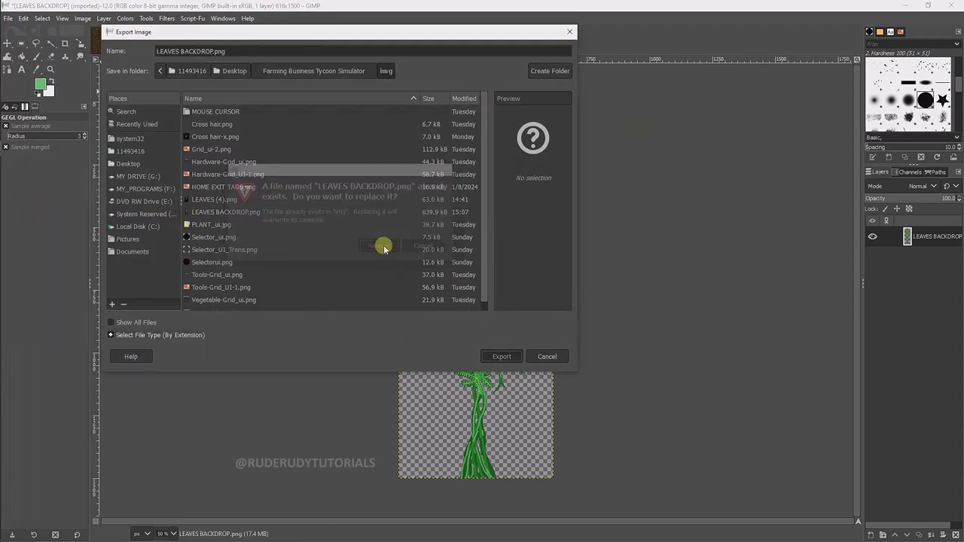
left_click(499, 355)
right_click(442, 269)
Step: Import the fern vine PNG and stand it upright at the blank panel in the garden
left_click_drag(635, 22, 848, 58)
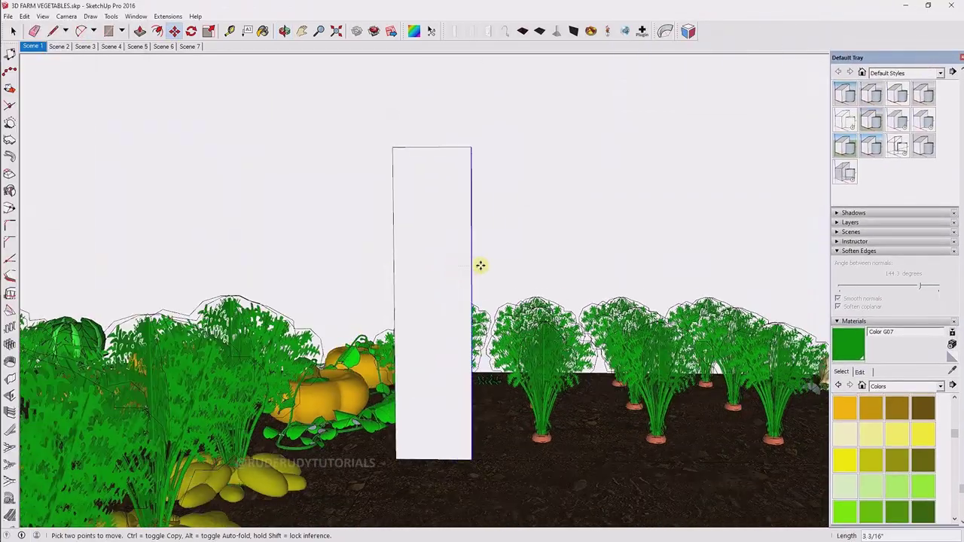
left_click(8, 16)
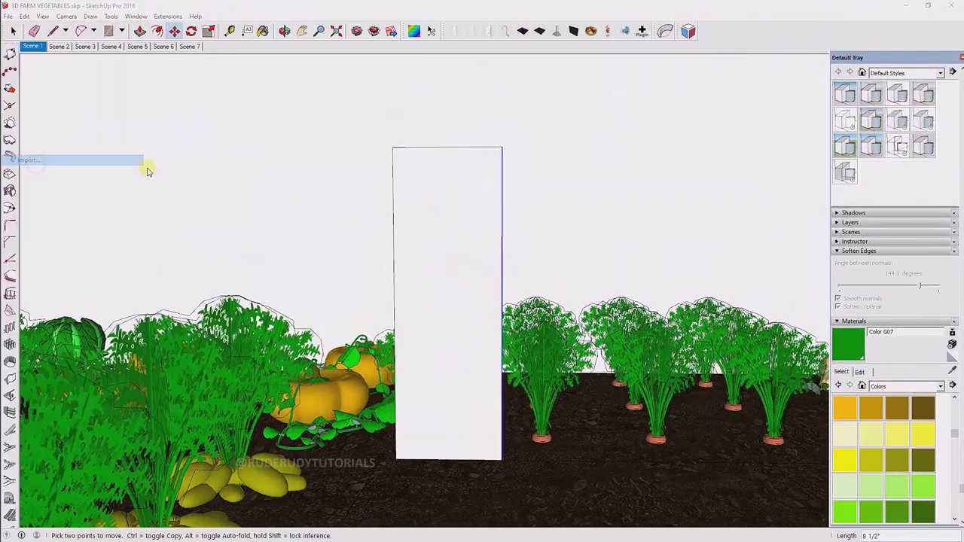
left_click(143, 164)
scroll(363, 158, "up", 5)
double_click(363, 158)
left_click(420, 412)
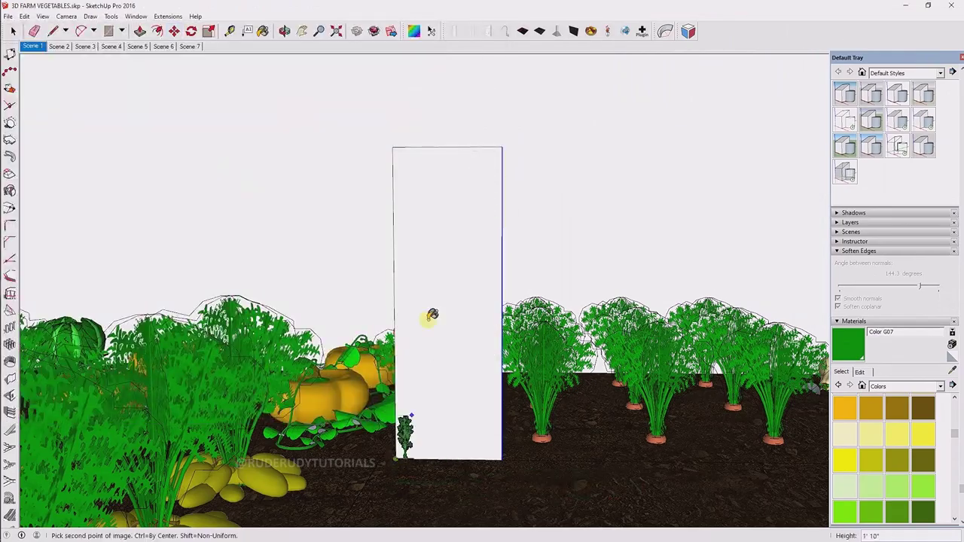
left_click(430, 316)
scroll(530, 289, "up", 3)
key("F5")
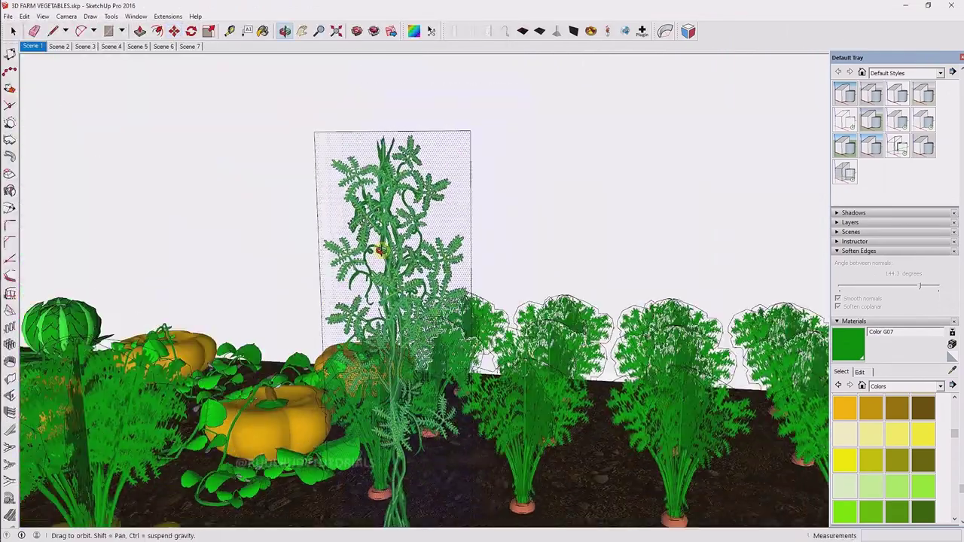
scroll(391, 75, "down", 2)
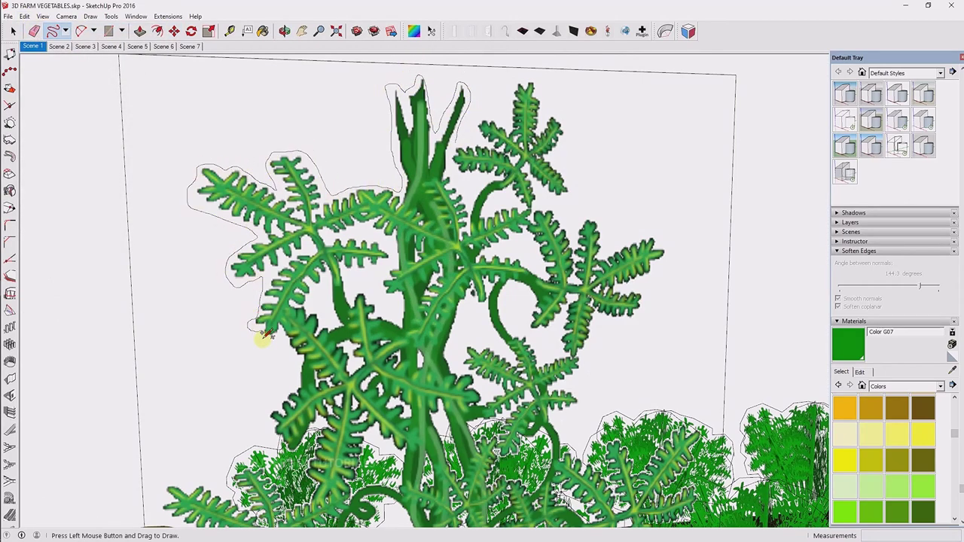
Step: Freehand-trace the vine outline around the leaves and down the lower leaf's edge
scroll(263, 337, "down", 3)
scroll(365, 296, "up", 5)
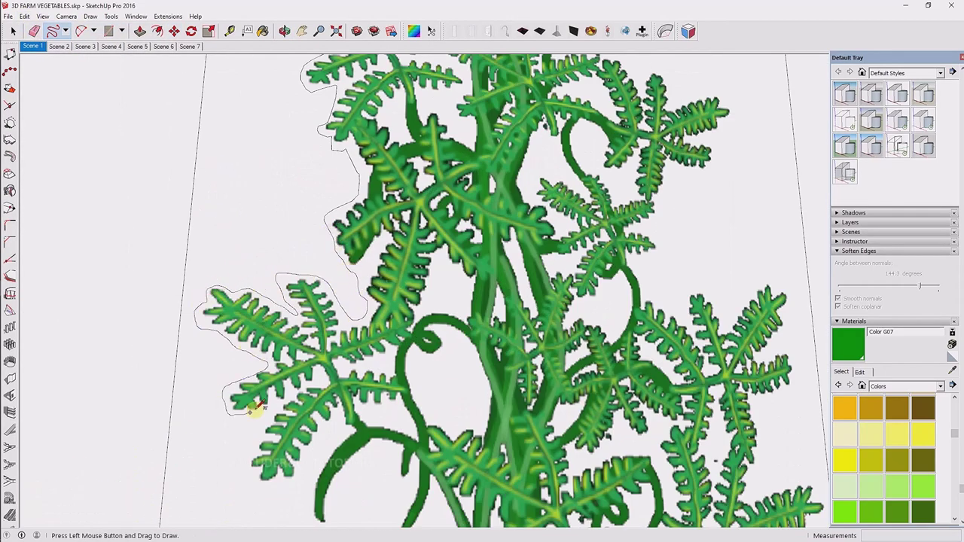
scroll(348, 427, "up", 2)
scroll(421, 404, "down", 1)
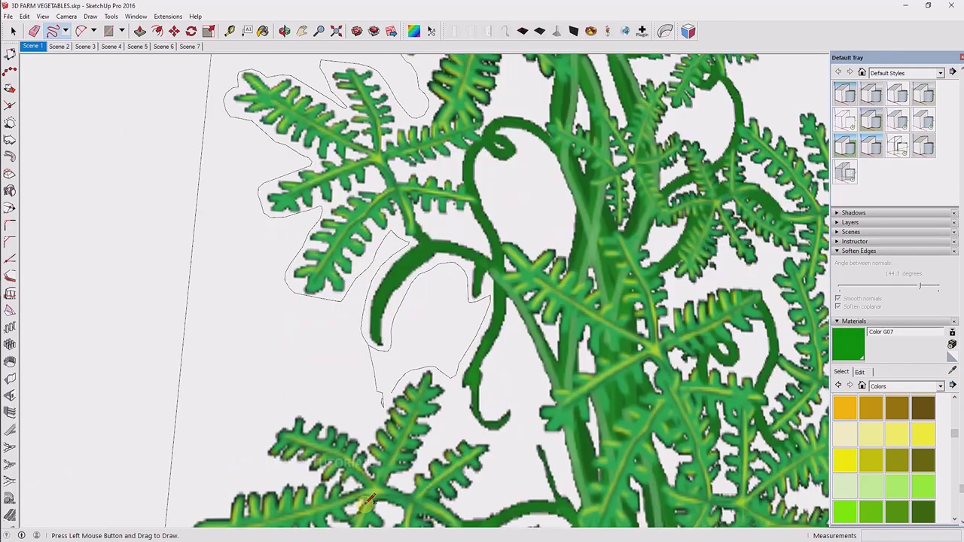
scroll(421, 339, "up", 3)
scroll(446, 233, "down", 3)
left_click_drag(422, 404, 446, 233)
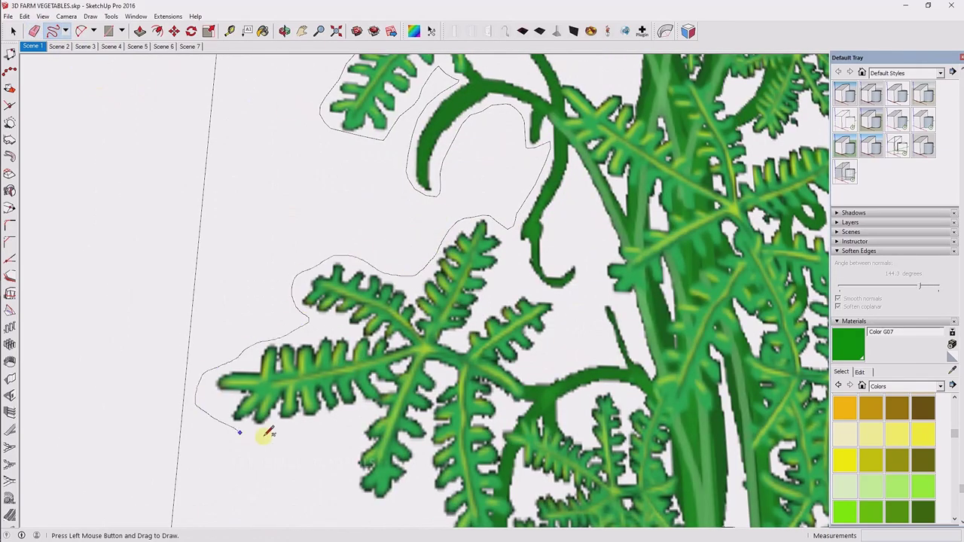
scroll(404, 260, "down", 3)
scroll(357, 306, "down", 3)
scroll(337, 312, "up", 3)
left_click_drag(357, 306, 337, 312)
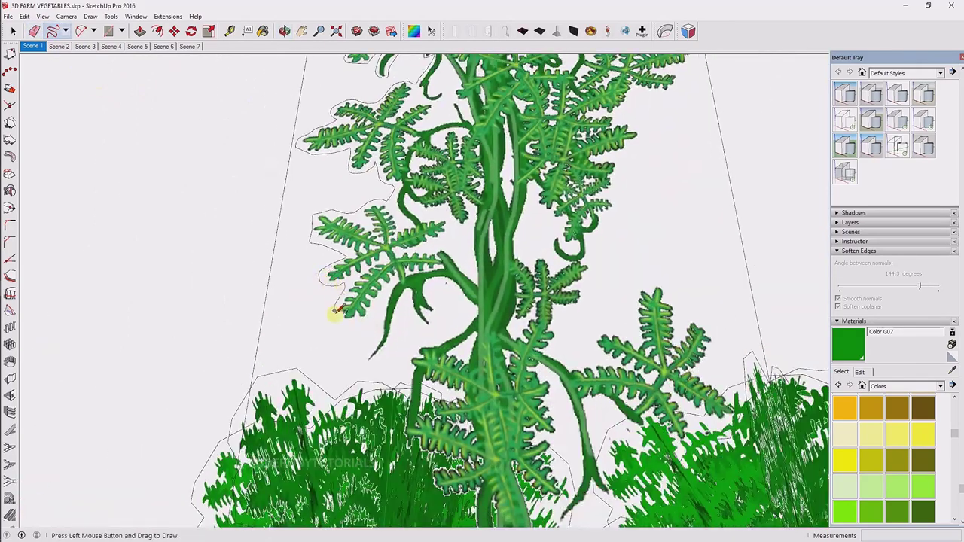
scroll(416, 322, "down", 3)
Step: Hide the carrot plants blocking the view and extend the outline down the stem toward the soil
middle_click_drag(416, 323, 452, 302)
right_click(684, 308)
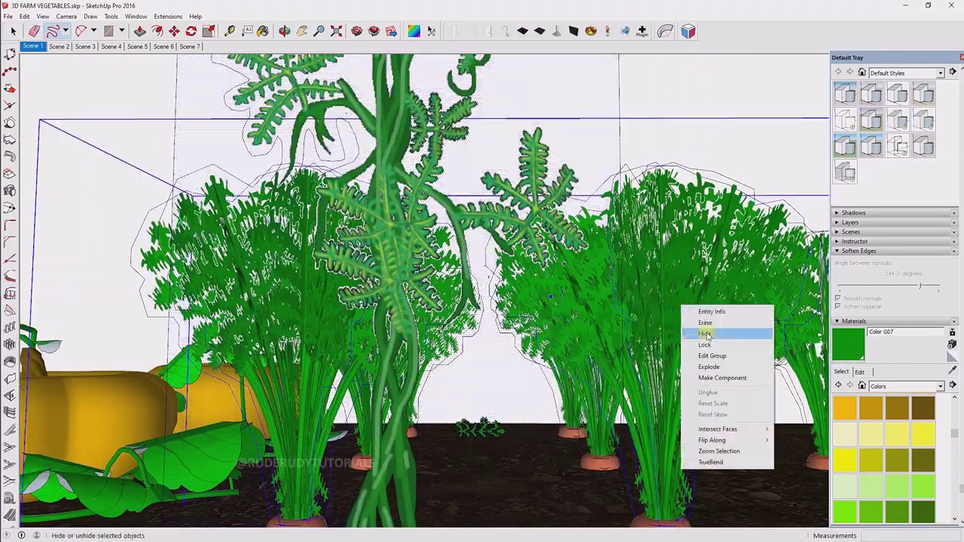
scroll(388, 275, "up", 3)
left_click_drag(332, 301, 382, 366)
middle_click_drag(382, 367, 383, 366)
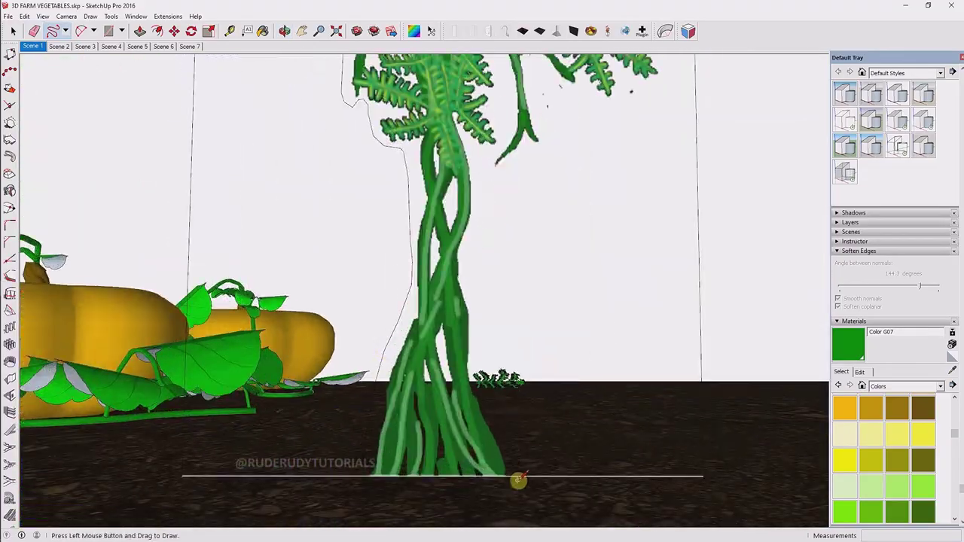
scroll(582, 219, "up", 3)
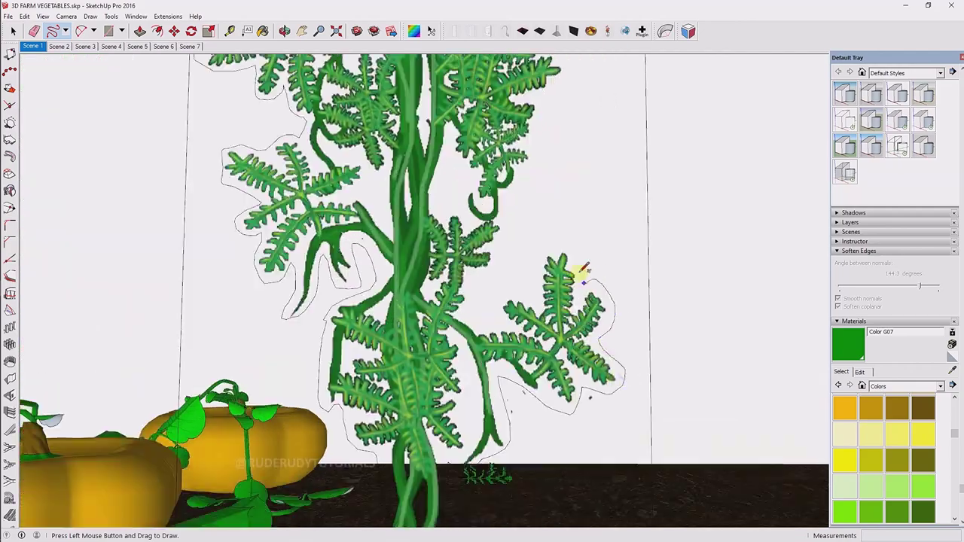
scroll(552, 221, "up", 2)
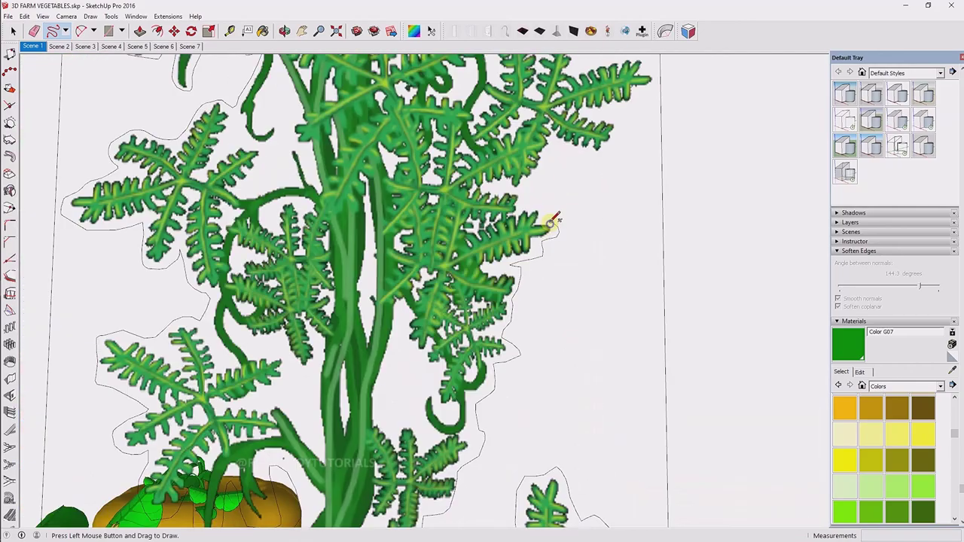
scroll(649, 304, "up", 3)
scroll(634, 374, "up", 3)
Step: Continue the outline around the right-side leaves, the upper leaf and another leaf
left_click_drag(529, 358, 616, 240)
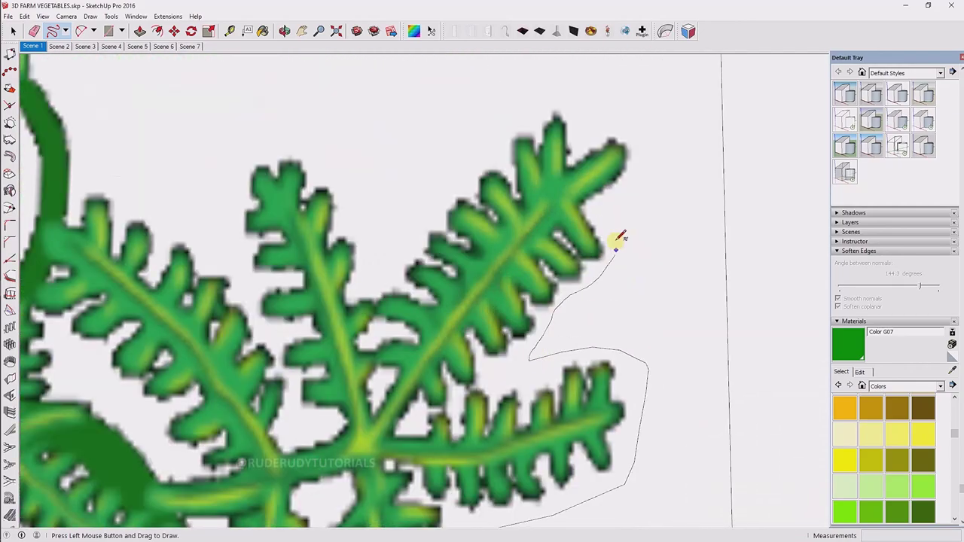
scroll(151, 248, "down", 3)
scroll(339, 241, "down", 3)
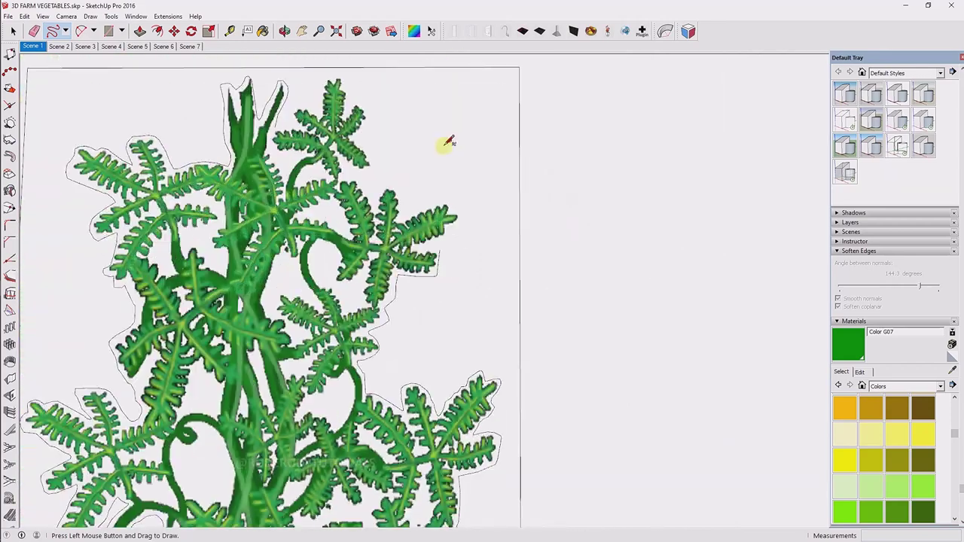
scroll(433, 248, "up", 5)
left_click_drag(411, 303, 530, 214)
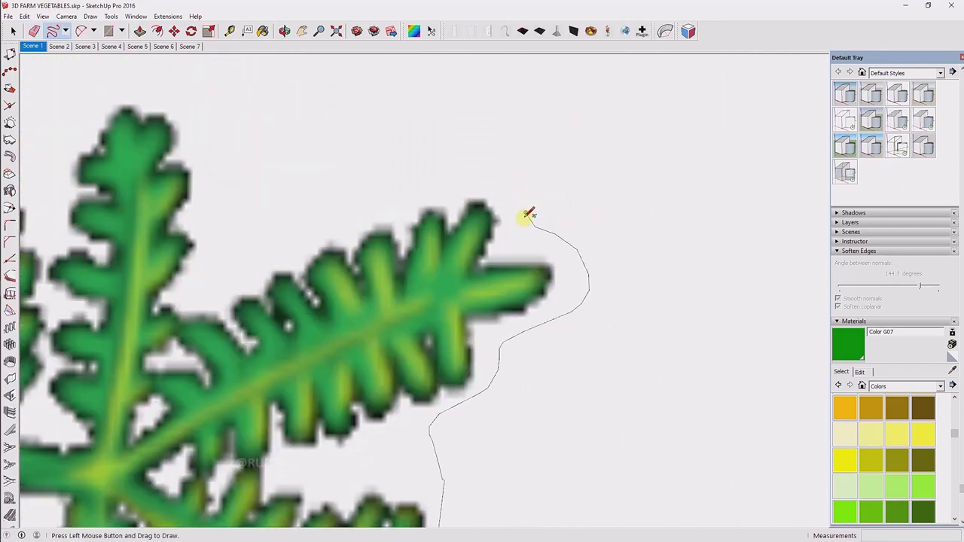
scroll(203, 285, "down", 2)
left_click_drag(204, 285, 386, 393)
scroll(341, 153, "down", 2)
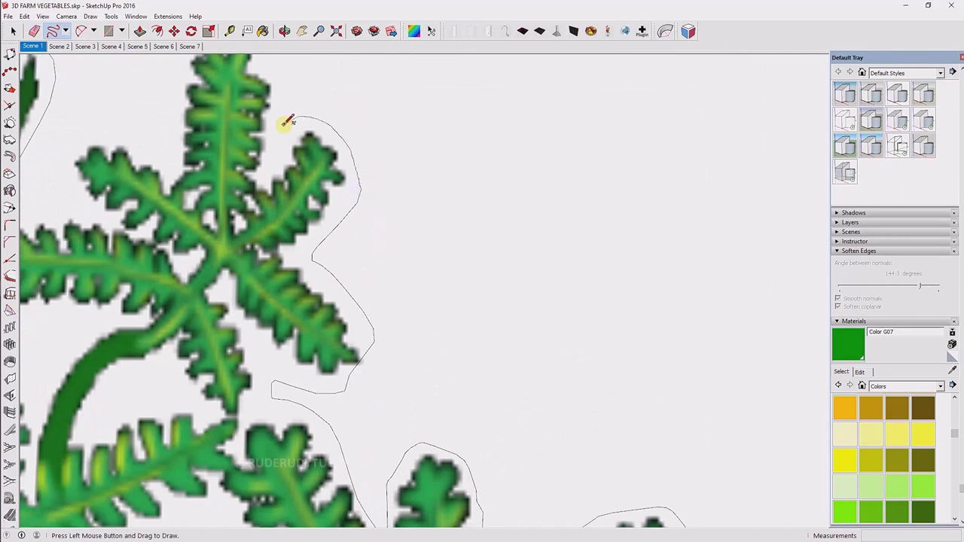
scroll(349, 207, "up", 2)
scroll(204, 287, "up", 2)
scroll(344, 301, "down", 1)
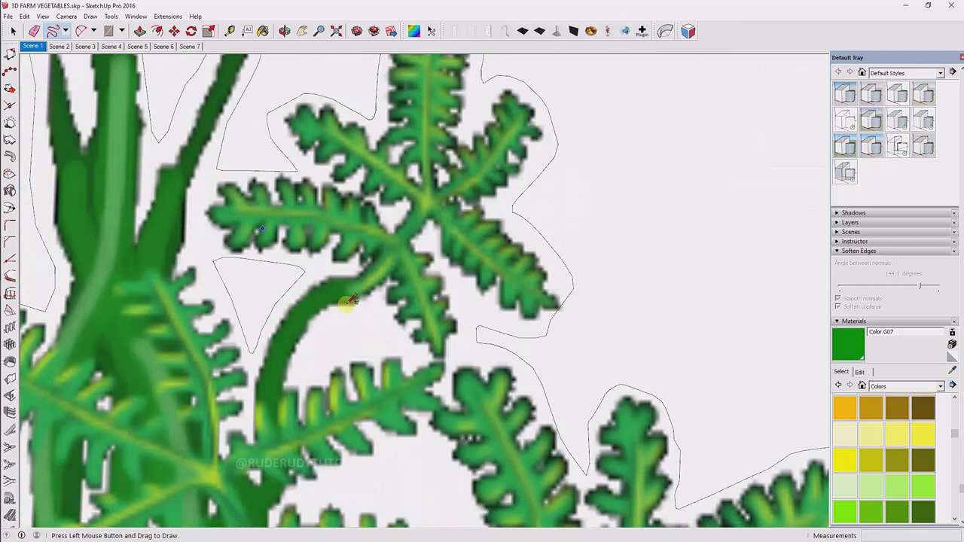
scroll(144, 196, "up", 3)
Step: Trace around the star-shaped leaf, undo a stray stroke, and close the outline into a face
mouse_move(143, 196)
middle_mouse_down()
mouse_move(566, 333)
mouse_move(512, 261)
middle_mouse_up()
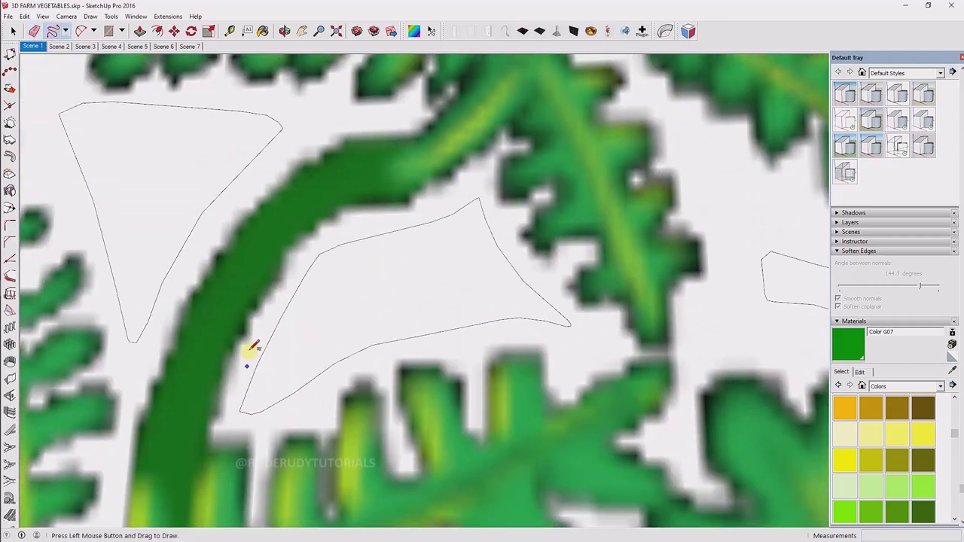
scroll(254, 348, "down", 2)
scroll(558, 279, "up", 2)
scroll(308, 284, "up", 2)
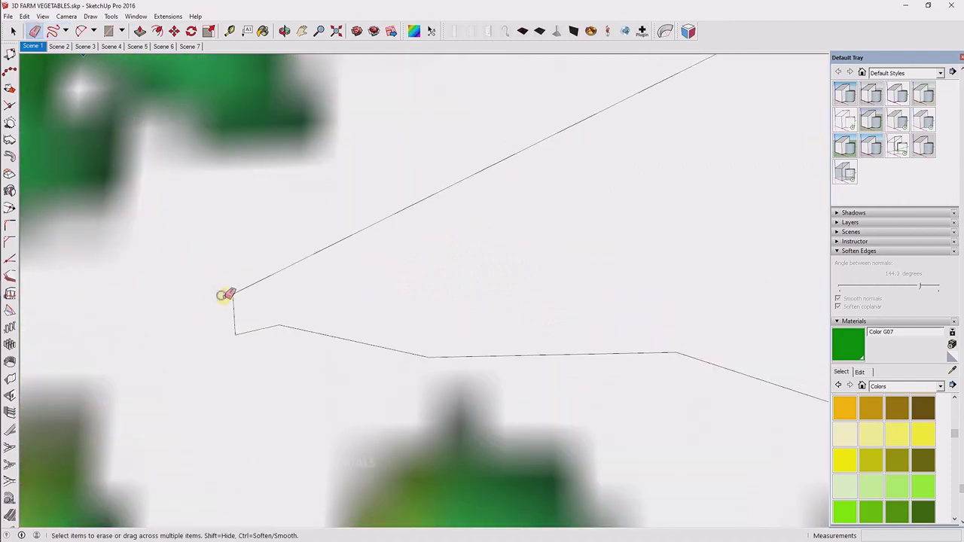
scroll(409, 241, "down", 3)
scroll(190, 136, "up", 3)
key("ctrl+z")
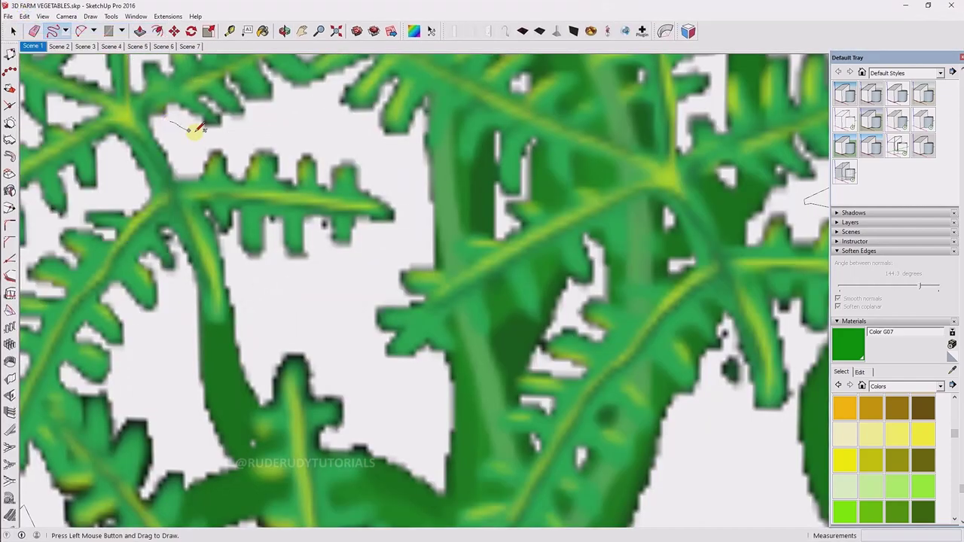
left_click_drag(400, 187, 178, 134)
right_click(294, 118)
Step: Trace the outline inside the curling stem, completing the 6.16 ft² vine face
scroll(275, 209, "down", 3)
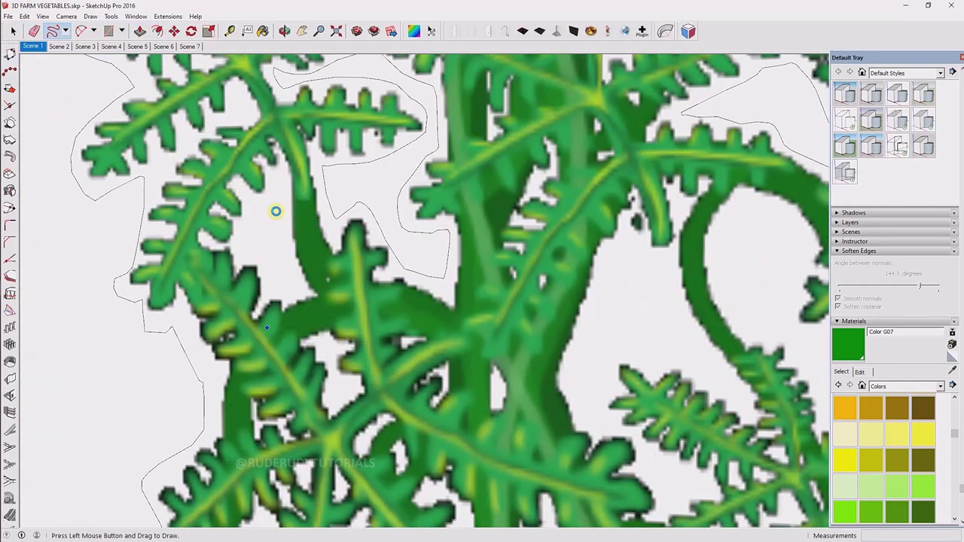
scroll(286, 161, "up", 1)
scroll(268, 230, "up", 2)
scroll(268, 229, "up", 2)
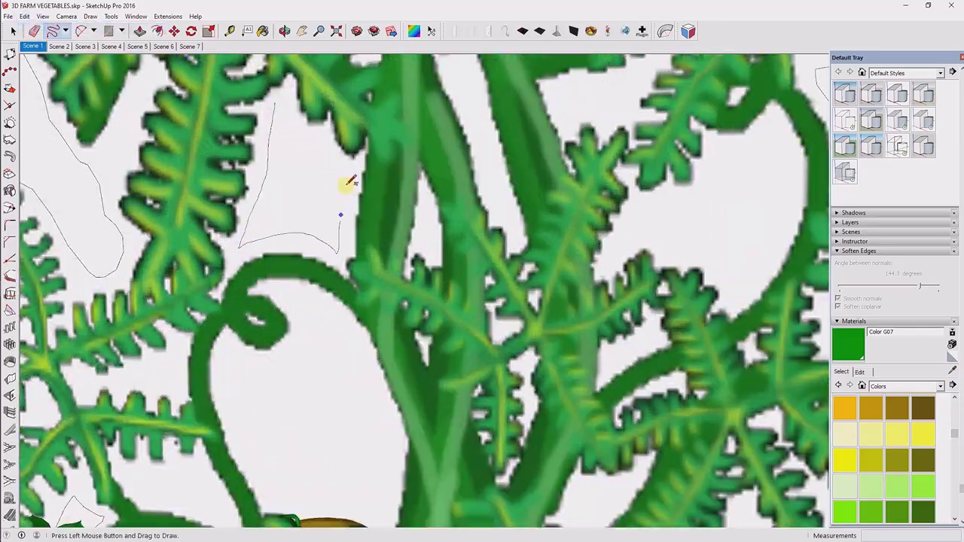
scroll(288, 145, "down", 2)
scroll(278, 192, "up", 2)
scroll(296, 380, "down", 3)
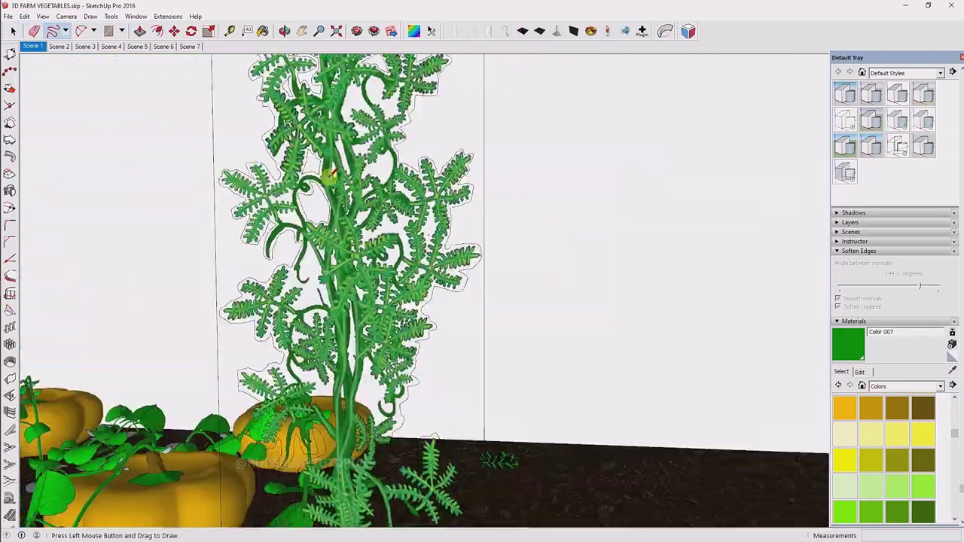
scroll(264, 268, "up", 3)
scroll(365, 348, "down", 2)
scroll(316, 274, "up", 3)
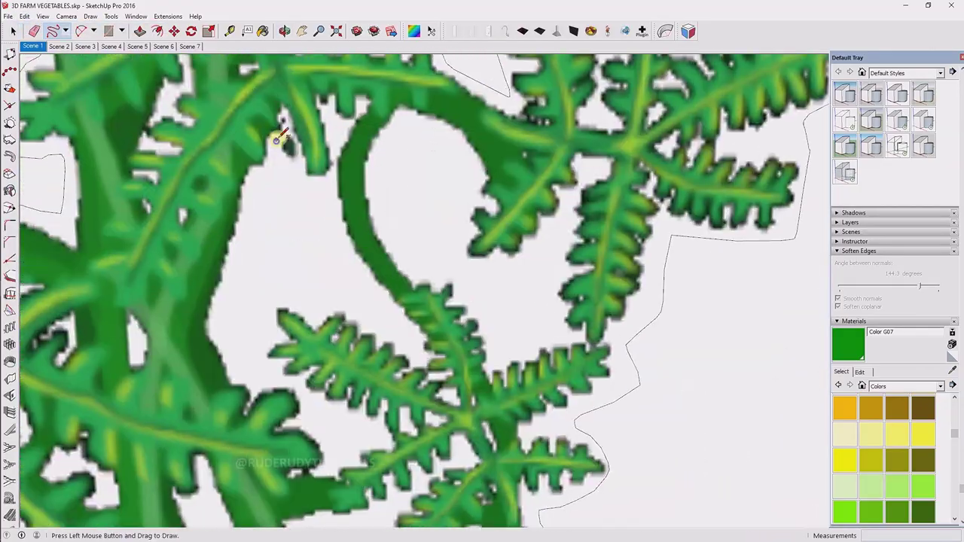
left_click_drag(400, 119, 393, 224)
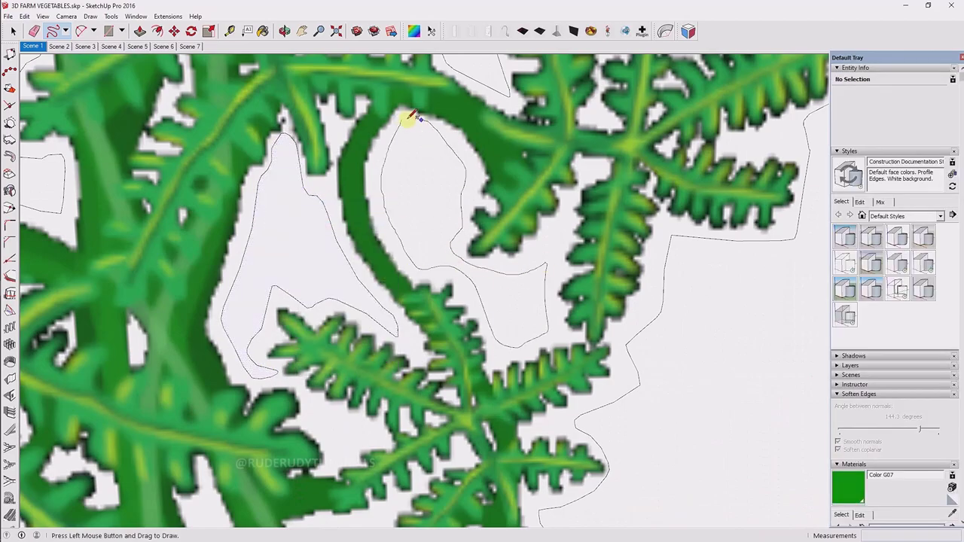
scroll(387, 206, "down", 3)
scroll(190, 186, "up", 3)
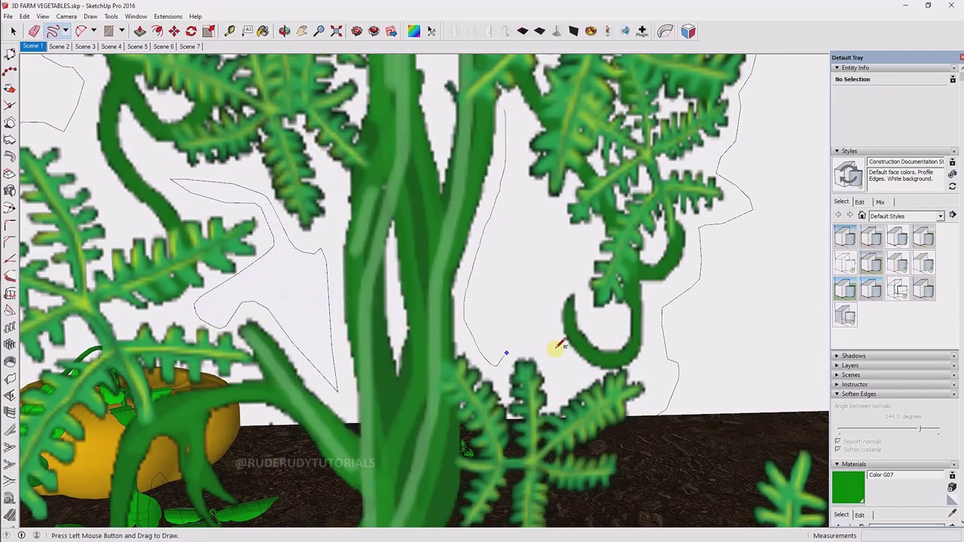
scroll(509, 107, "down", 3)
scroll(476, 358, "up", 3)
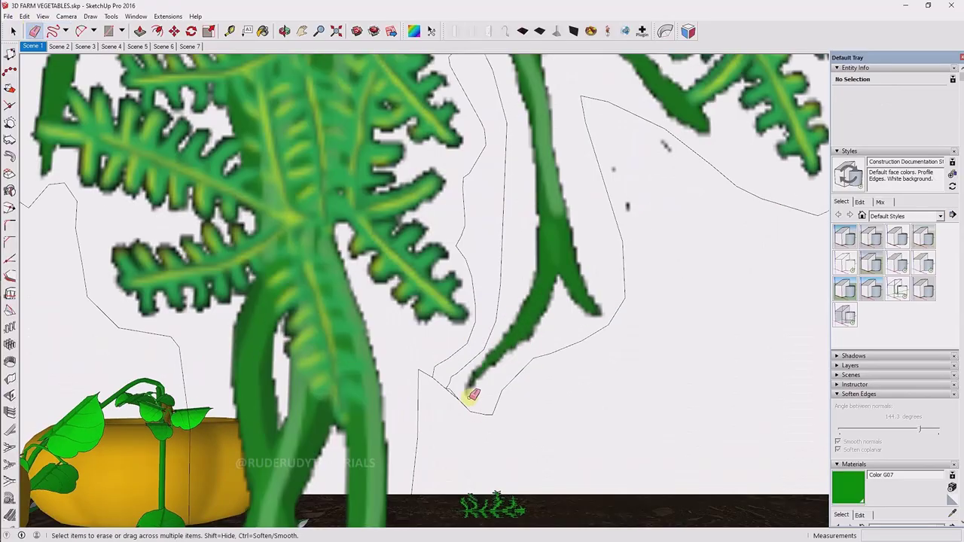
scroll(471, 394, "down", 3)
scroll(378, 288, "up", 3)
Step: Erase the surrounding panel so only the traced vine cut-out remains
key("m")
right_click(440, 421)
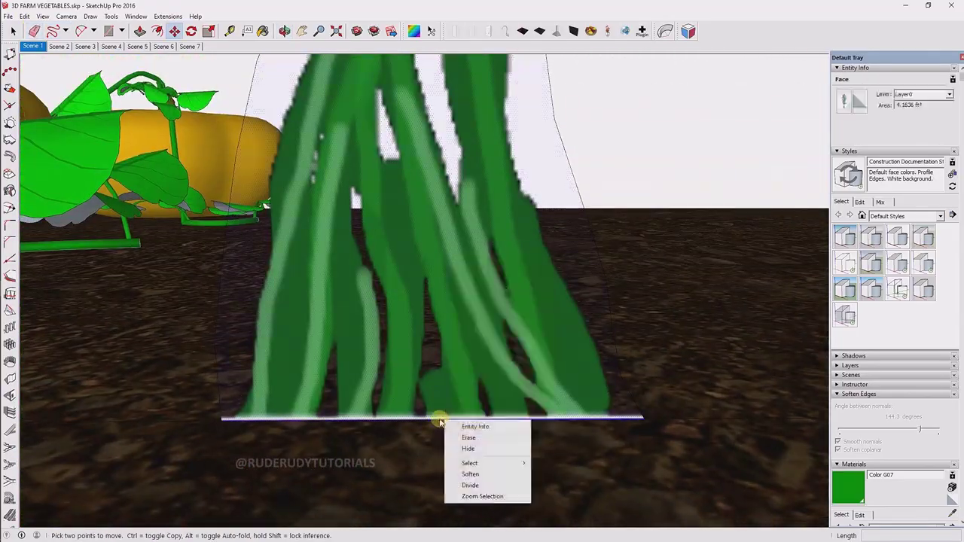
scroll(440, 421, "down", 3)
scroll(721, 499, "down", 3)
right_click(720, 499)
left_click(678, 452)
key("e")
scroll(295, 399, "down", 2)
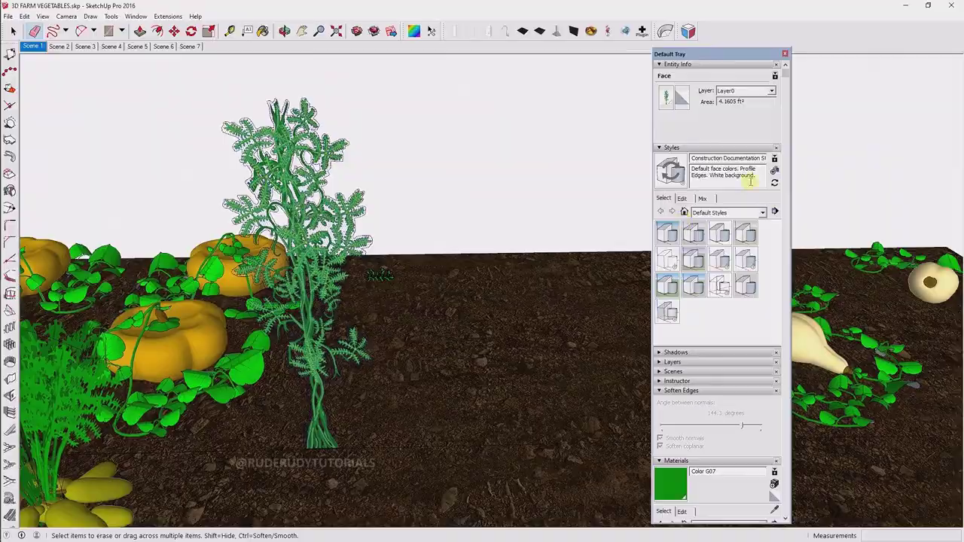
middle_click_drag(452, 256, 548, 243)
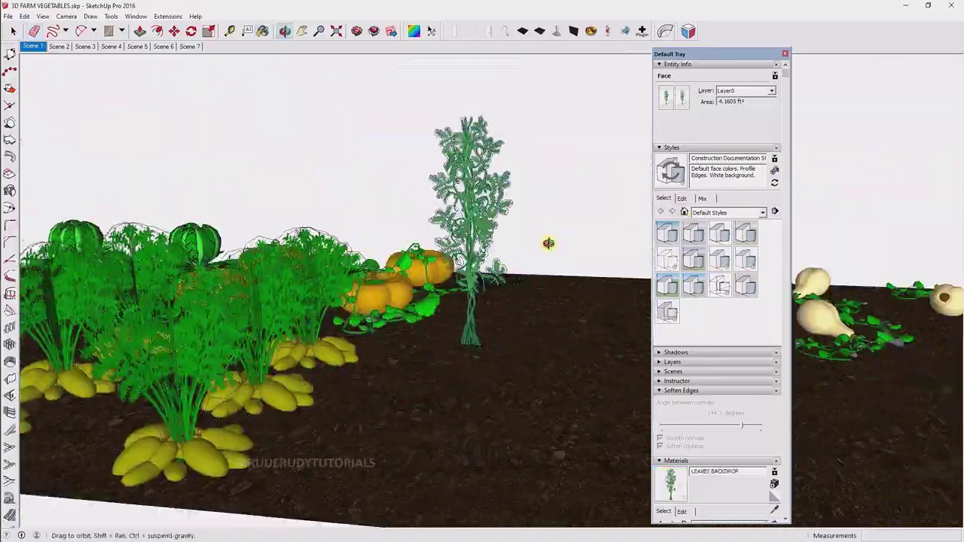
scroll(548, 244, "up", 3)
scroll(516, 222, "up", 4)
Step: Rotate the vine upright about its base
key("m")
scroll(435, 354, "down", 1)
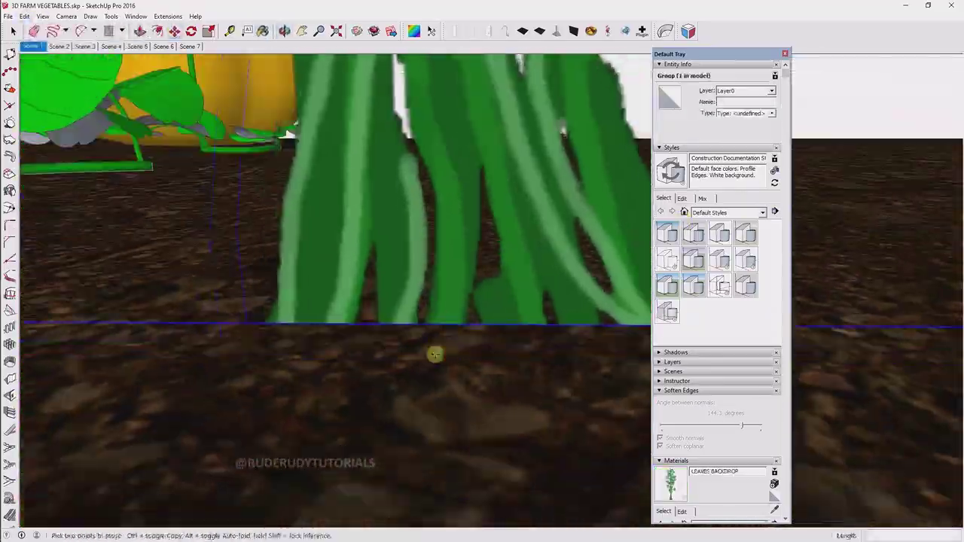
scroll(435, 354, "down", 3)
scroll(444, 377, "down", 3)
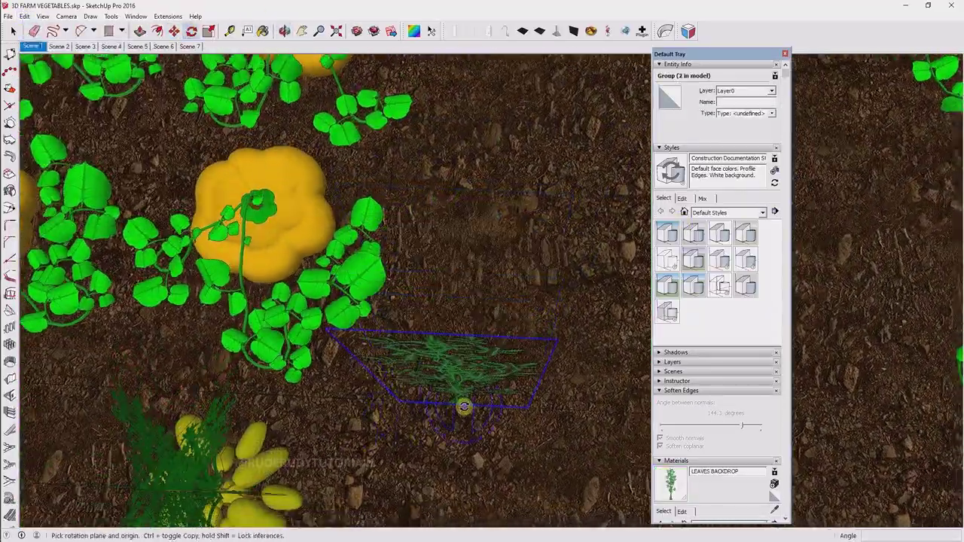
key("ctrl+z")
left_click(24, 16)
left_click(60, 85)
scroll(459, 399, "up", 5)
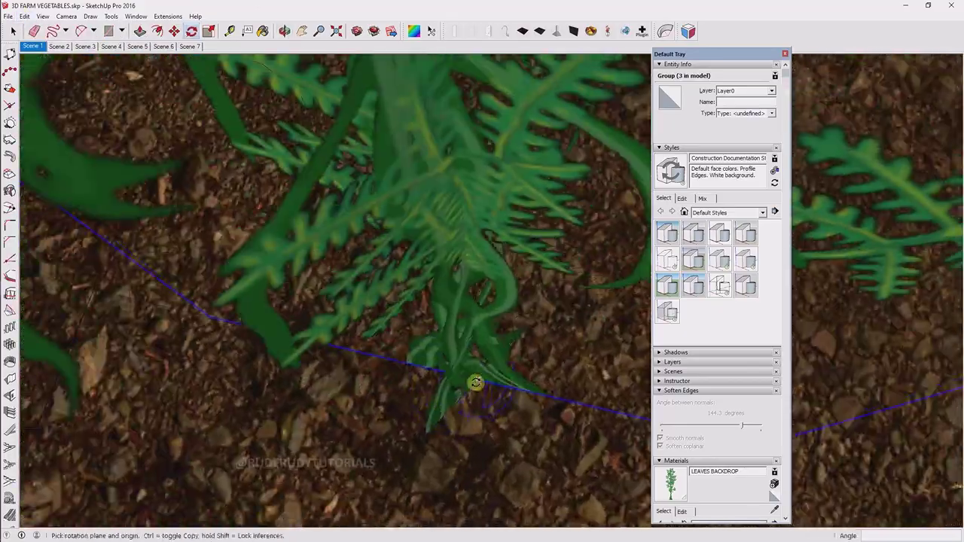
left_click(475, 382)
scroll(470, 369, "down", 5)
Step: From a side view, select the whole tall leafy plant and make it a group
mouse_move(332, 405)
middle_mouse_down()
mouse_move(563, 183)
mouse_move(379, 221)
middle_mouse_up()
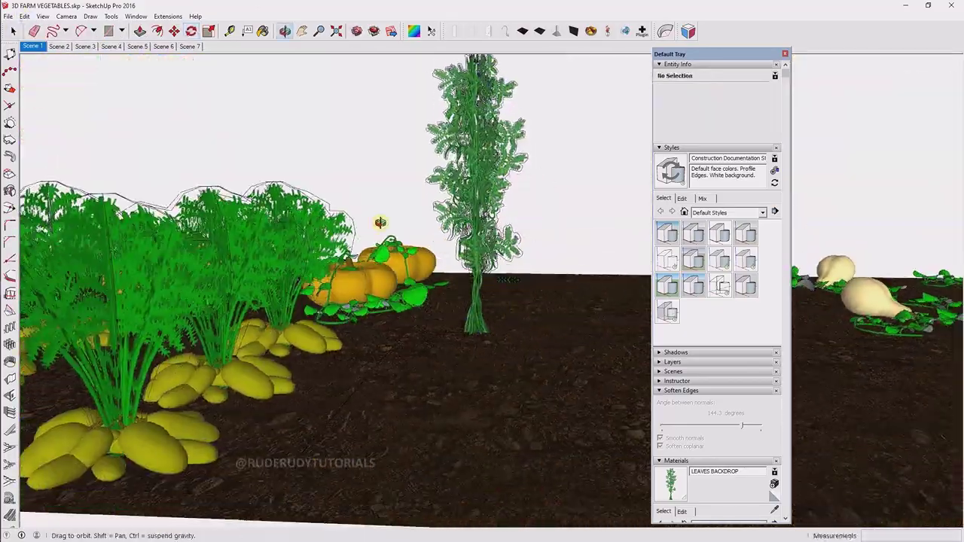
key("space")
left_click_drag(527, 331, 422, 57)
right_click(480, 150)
left_click(525, 234)
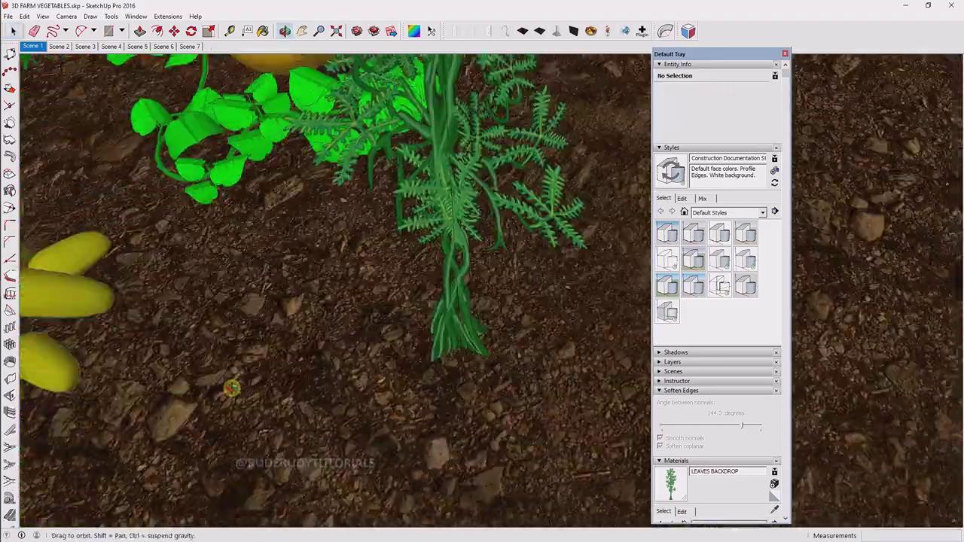
scroll(399, 260, "up", 5)
scroll(460, 424, "down", 5)
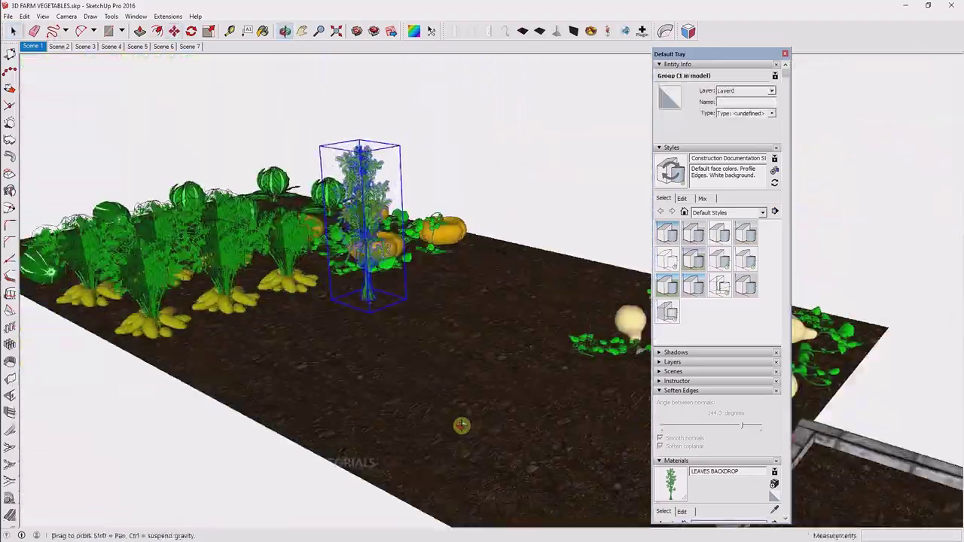
scroll(251, 323, "up", 6)
Step: Draw a rectangle as a drawing surface and trace a tomato-shaped polygon on it with lines
left_click(108, 30)
left_click(316, 304)
left_click(345, 361)
key("l")
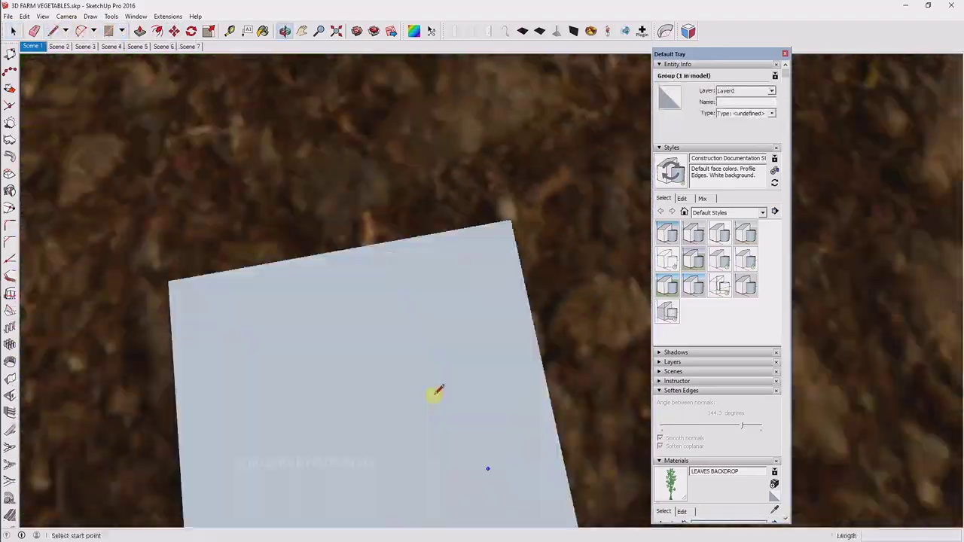
left_click(386, 323)
left_click(403, 308)
left_click(444, 311)
left_click(482, 335)
Step: Delete the surrounding rectangle and extrude the polygon into a thick slab
middle_click_drag(477, 393, 303, 377)
left_click(338, 280)
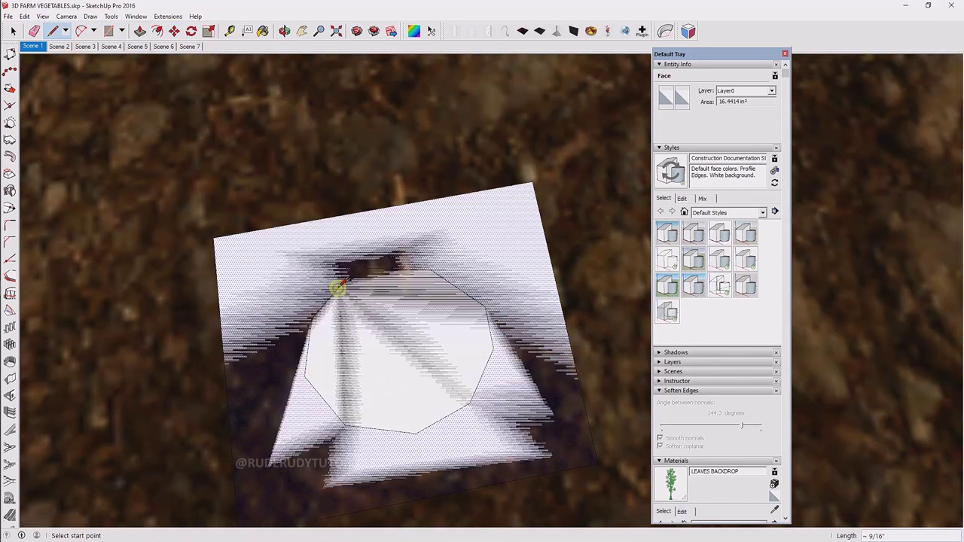
key("Delete")
key("l")
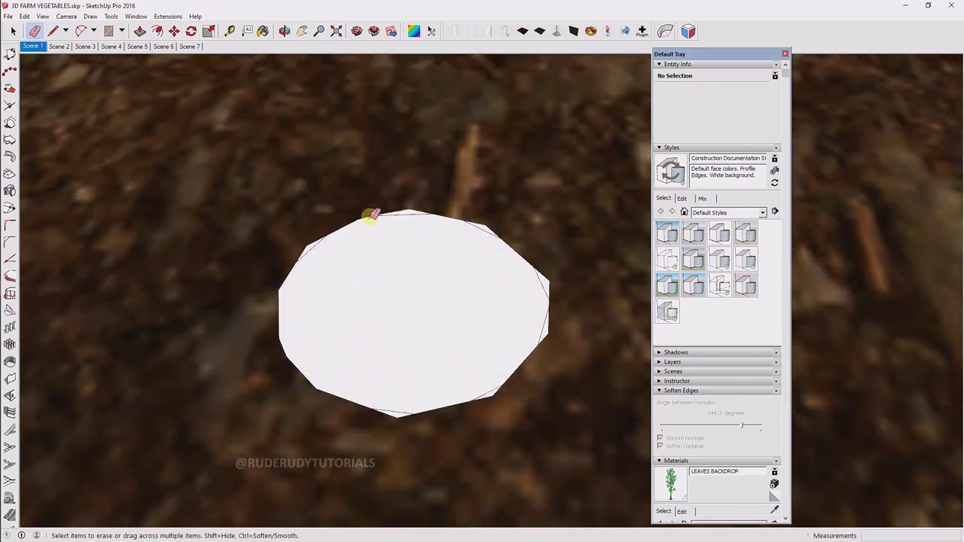
middle_click_drag(554, 336, 501, 392)
key("p")
Step: Copy and paste the slab's top face in place, then scale it down to round the top
left_click(396, 279)
left_click(25, 16)
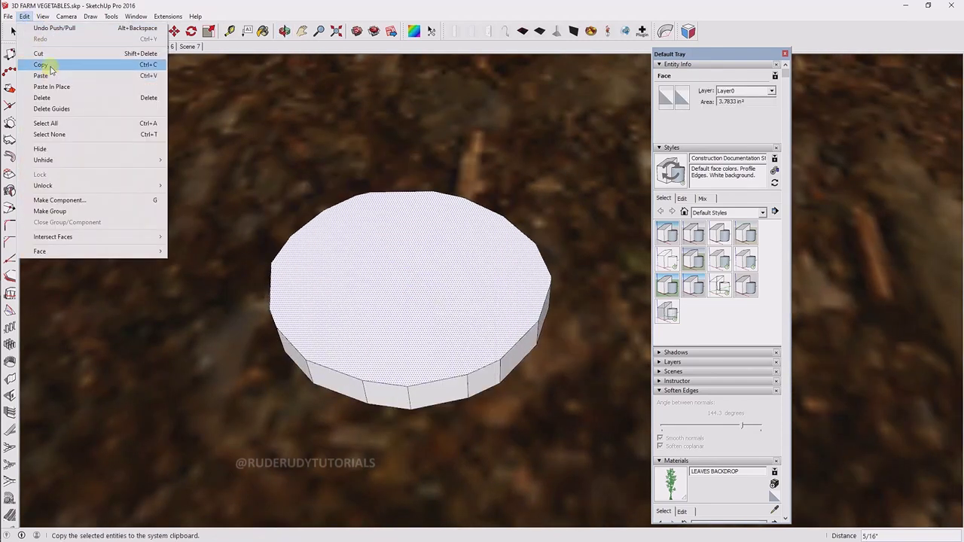
scroll(342, 289, "up", 2)
left_click(24, 16)
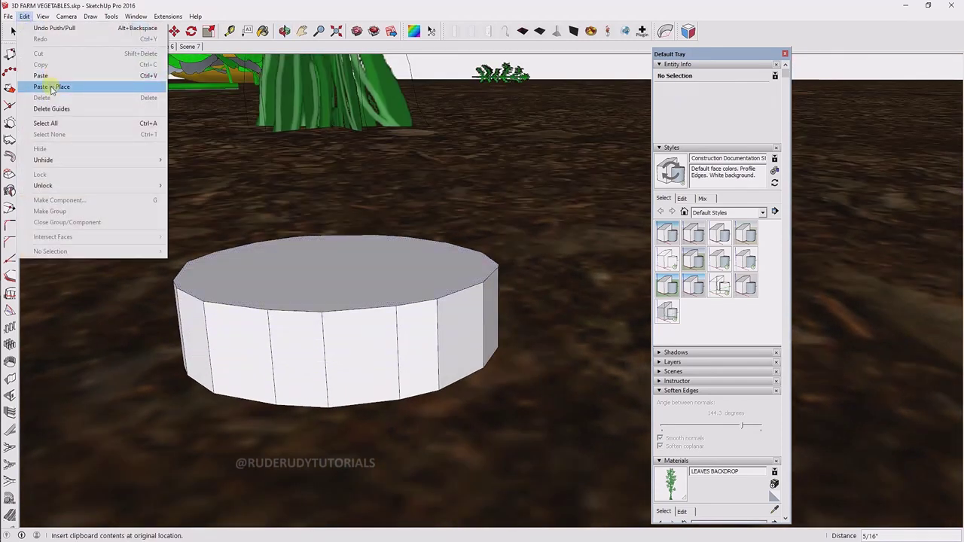
right_click(290, 281)
key("s")
left_click_drag(501, 239, 482, 241)
Step: Push/Pull the top face up into another tier and offset an inset ring into it
key("p")
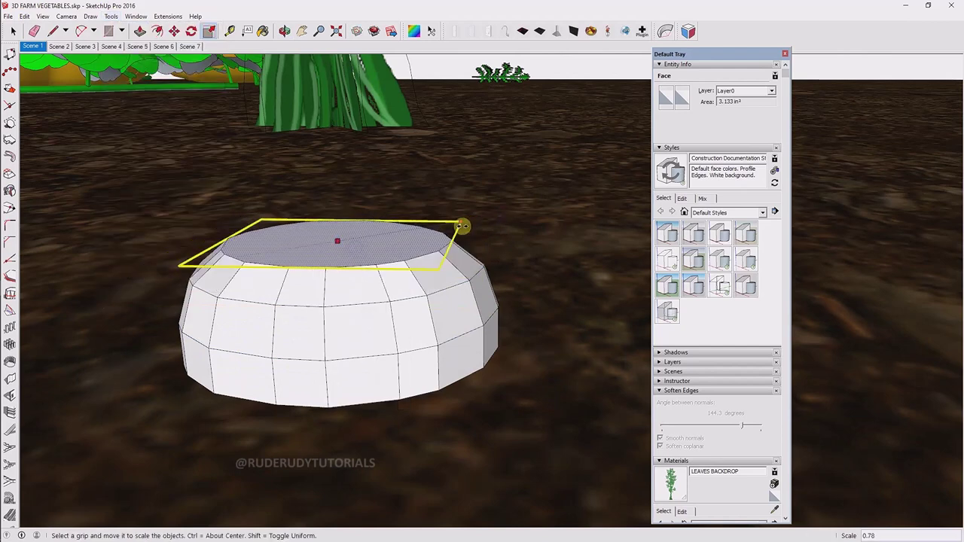
left_click(111, 16)
left_click(132, 136)
scroll(233, 132, "up", 3)
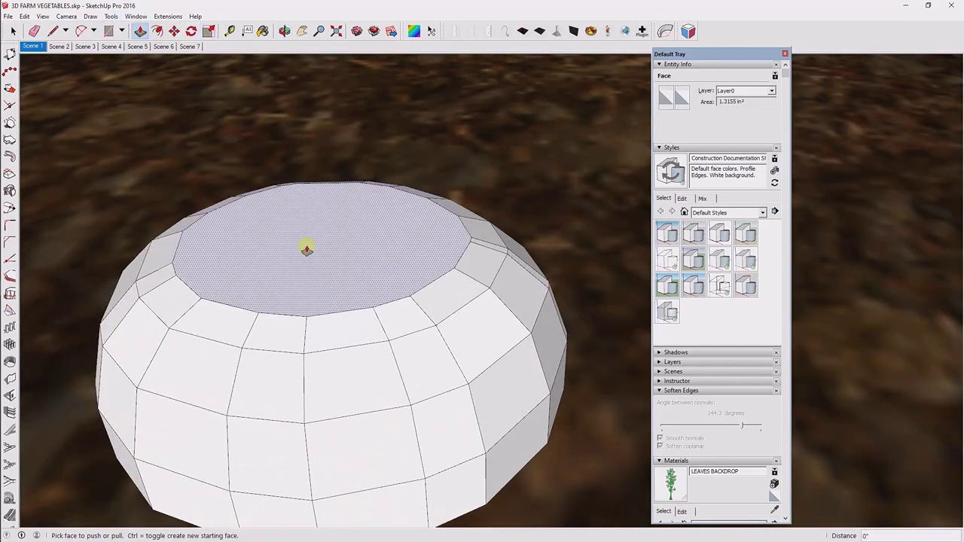
left_click(246, 205)
left_click(111, 16)
Step: Scale the inner face narrower to form a recess and pull a short stem up from it
left_click(131, 83)
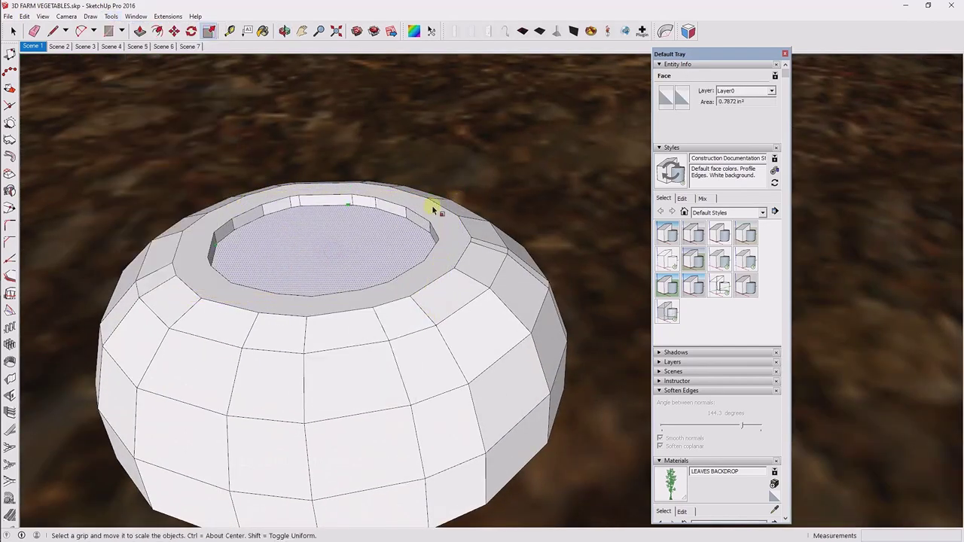
middle_click_drag(419, 241, 307, 253)
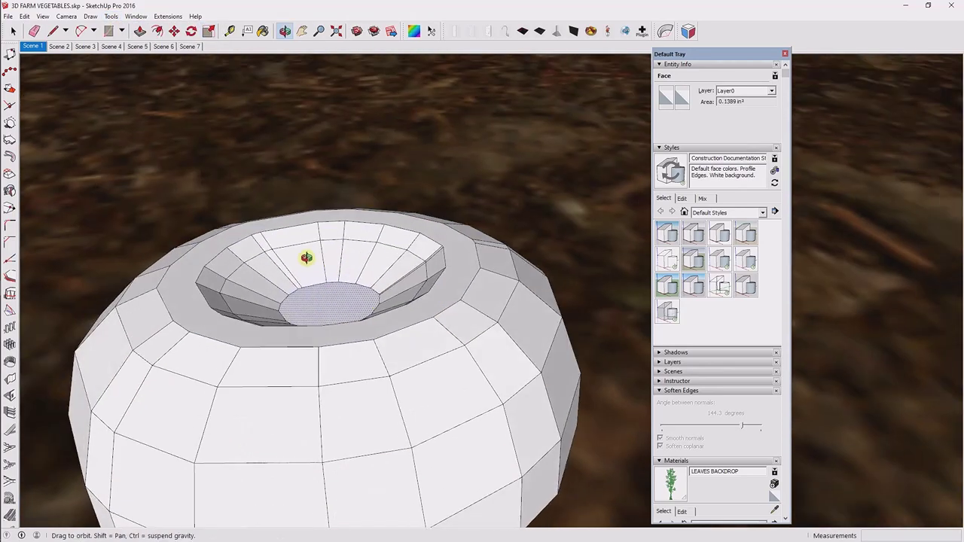
scroll(307, 254, "down", 5)
middle_click_drag(398, 370, 360, 267)
scroll(360, 266, "up", 3)
scroll(331, 241, "up", 2)
left_click(111, 16)
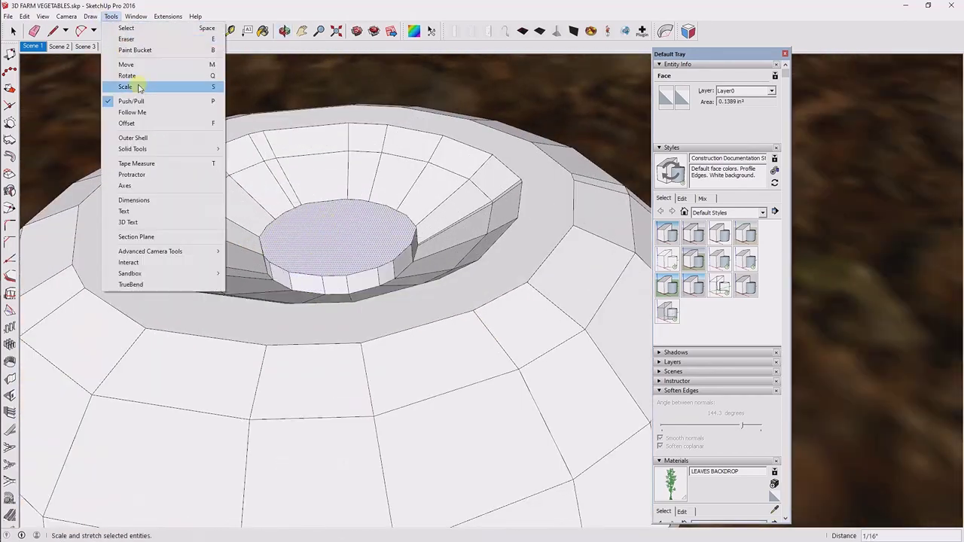
left_click(132, 83)
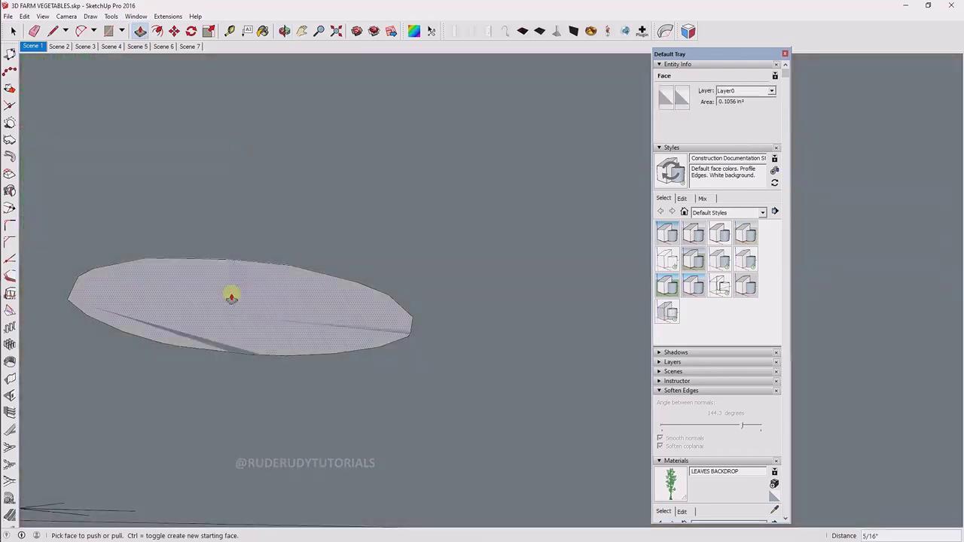
left_click_drag(231, 294, 225, 329)
Step: Move the tomato onto the plant's stem
right_click(230, 365)
mouse_move(225, 329)
middle_mouse_down()
mouse_move(230, 363)
mouse_move(264, 336)
middle_mouse_up()
key("Escape")
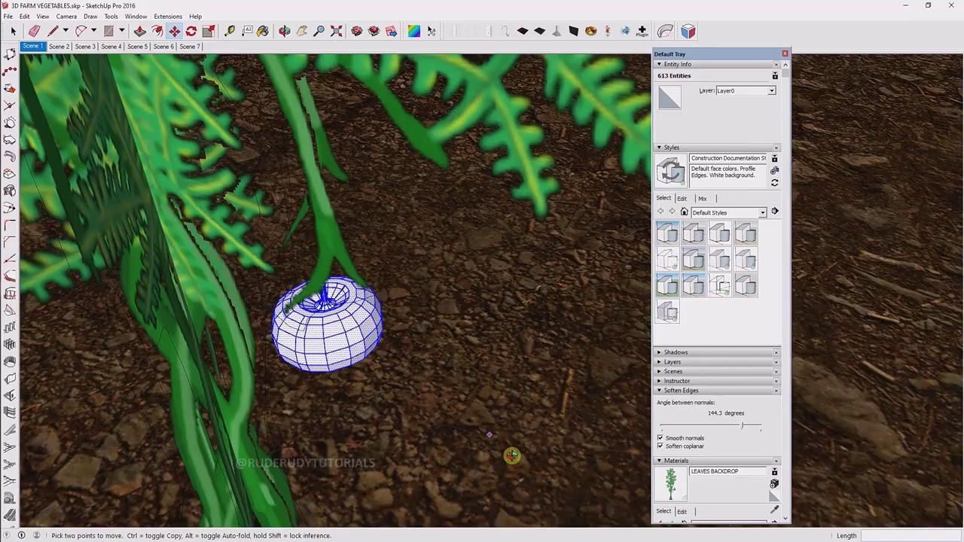
middle_click_drag(511, 455, 344, 317)
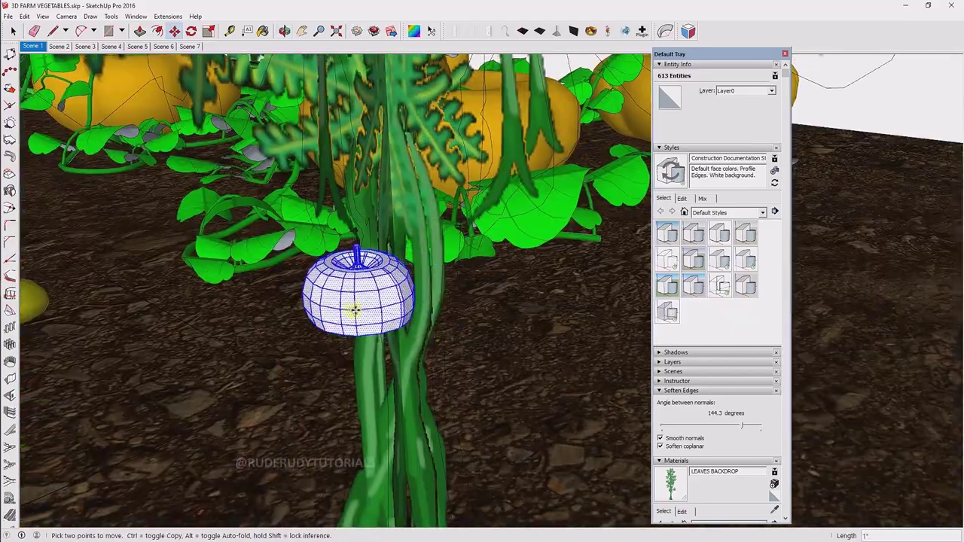
scroll(333, 338, "up", 5)
Step: Scale the tomato's bottom face inward to round its underside
key("p")
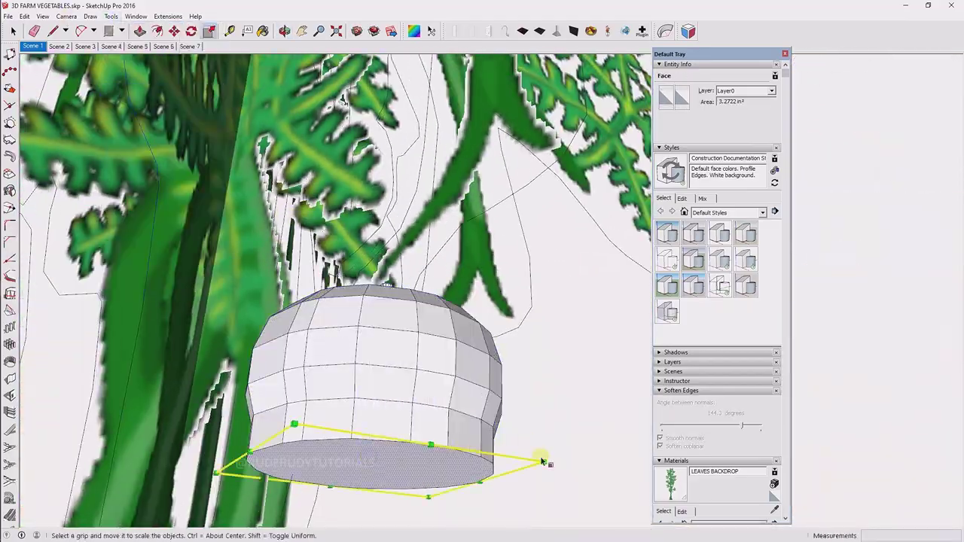
mouse_move(359, 437)
middle_mouse_down()
mouse_move(333, 351)
mouse_move(355, 301)
mouse_move(329, 347)
middle_mouse_up()
scroll(339, 369, "up", 3)
scroll(354, 397, "up", 5)
left_click(110, 16)
left_click(125, 87)
Step: Push/Pull the top of the tomato's stem taller
key("p")
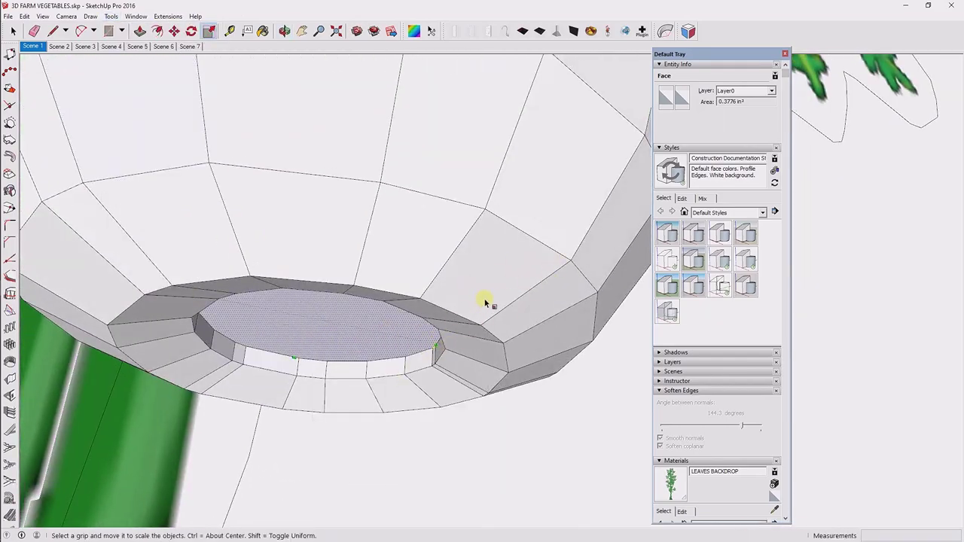
scroll(422, 339, "down", 5)
mouse_move(376, 379)
middle_mouse_down()
mouse_move(357, 258)
mouse_move(371, 347)
mouse_move(318, 173)
mouse_move(394, 340)
mouse_move(367, 330)
middle_mouse_up()
scroll(357, 258, "up", 5)
right_click(326, 188)
right_click(291, 186)
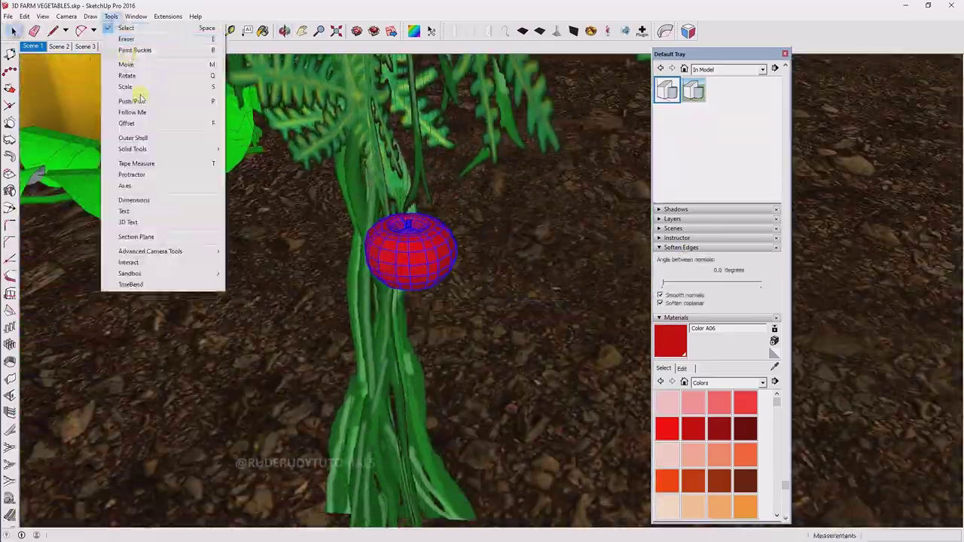
Step: Soften the tomato's edges with smooth normals and paint its stem Color G07 green
left_click(135, 88)
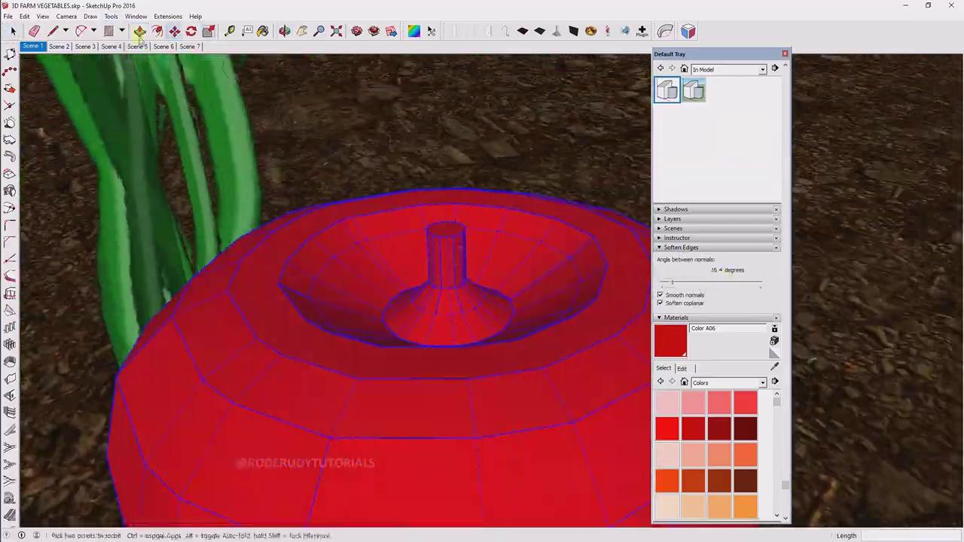
left_click(774, 366)
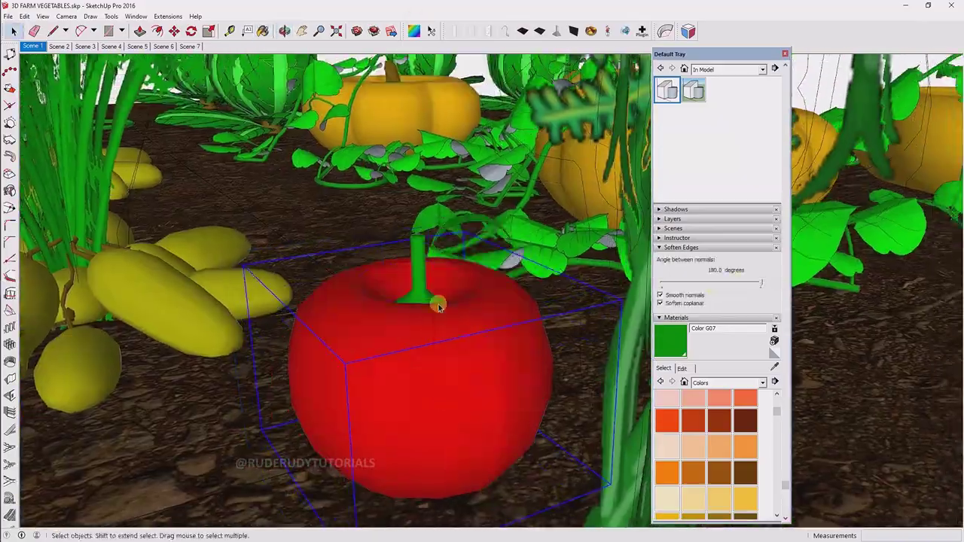
Step: Make a copy of the tomato and tilt it around the stem
right_click(420, 325)
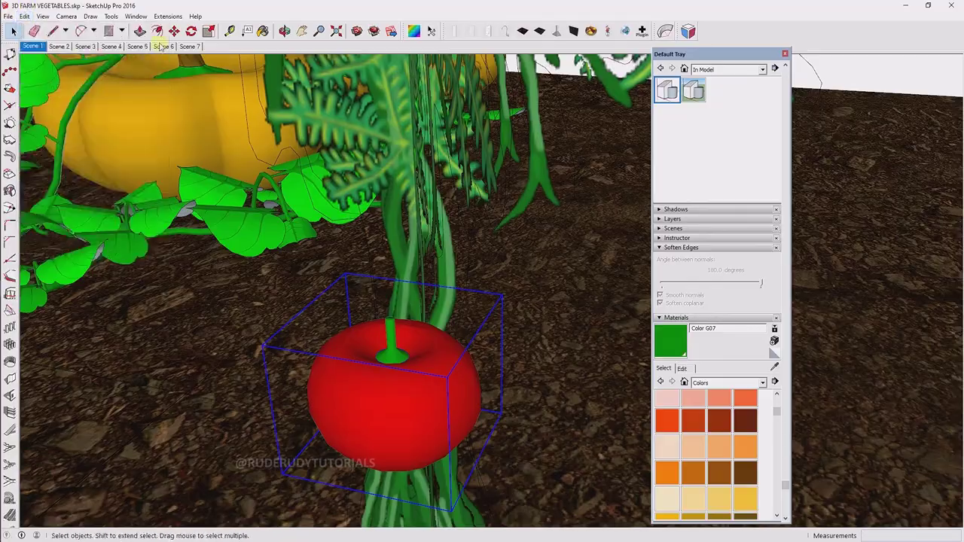
left_click(174, 31)
key("ctrl")
left_click(392, 391)
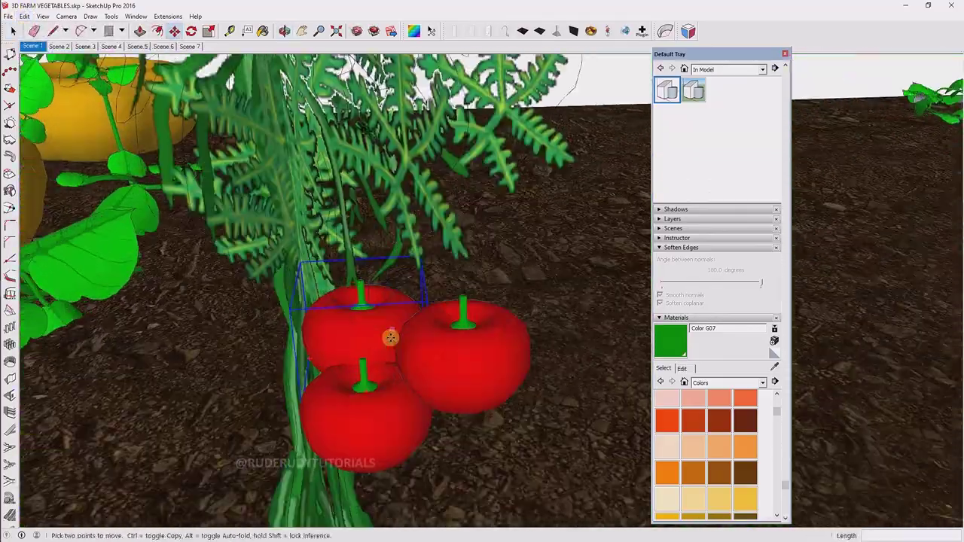
key("q")
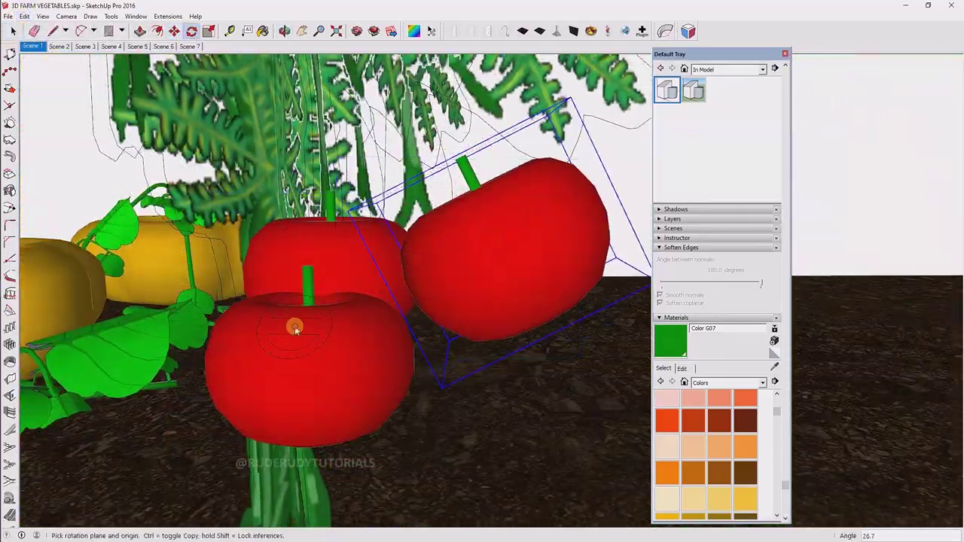
right_click(323, 259)
middle_click_drag(541, 369, 409, 437)
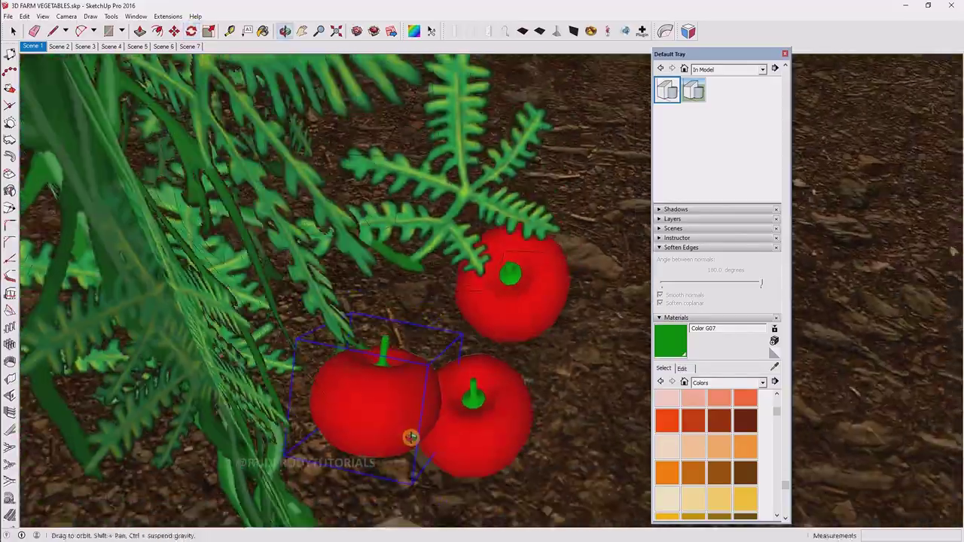
Step: Resize the tomato copy and move it into the cluster
scroll(377, 499, "down", 3)
scroll(285, 495, "down", 3)
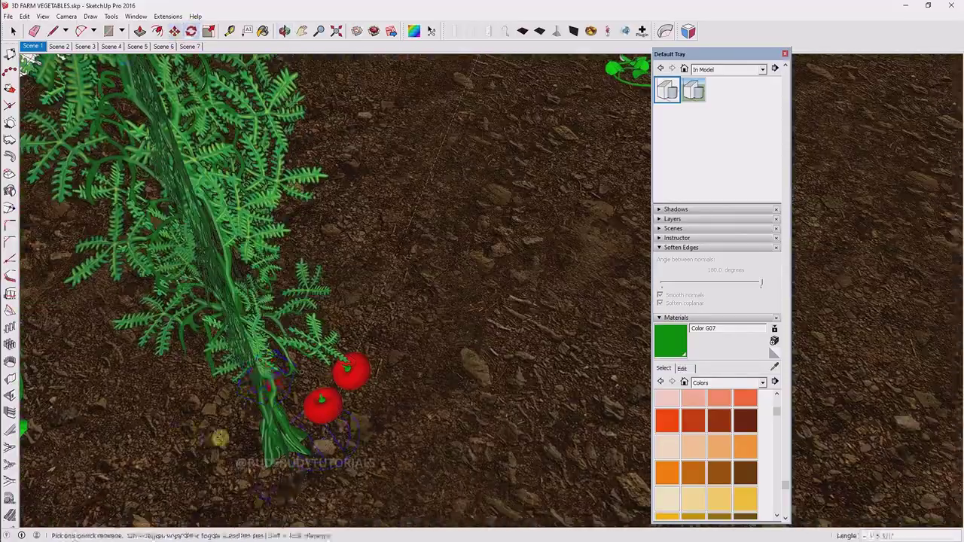
scroll(338, 351, "up", 5)
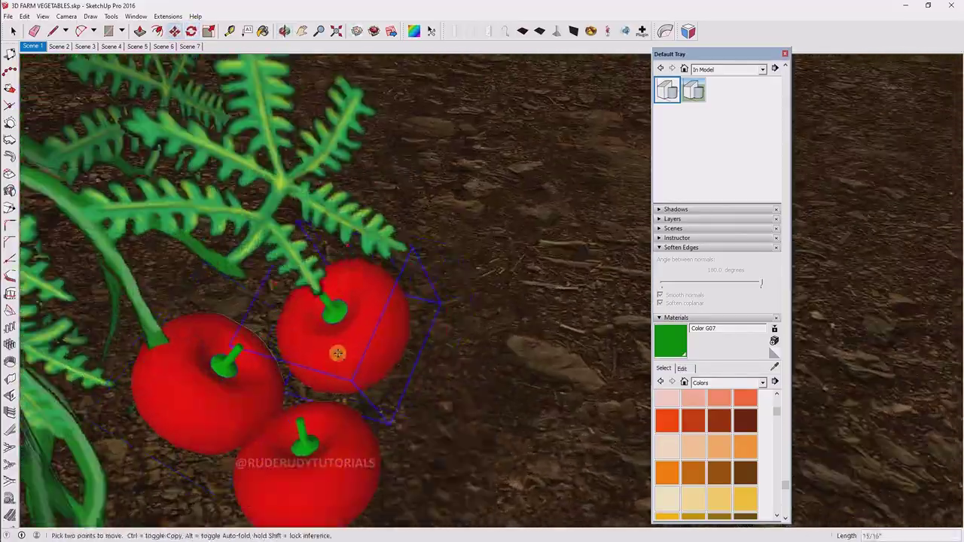
left_click(111, 16)
left_click(127, 87)
middle_click_drag(176, 80, 323, 308)
key("m")
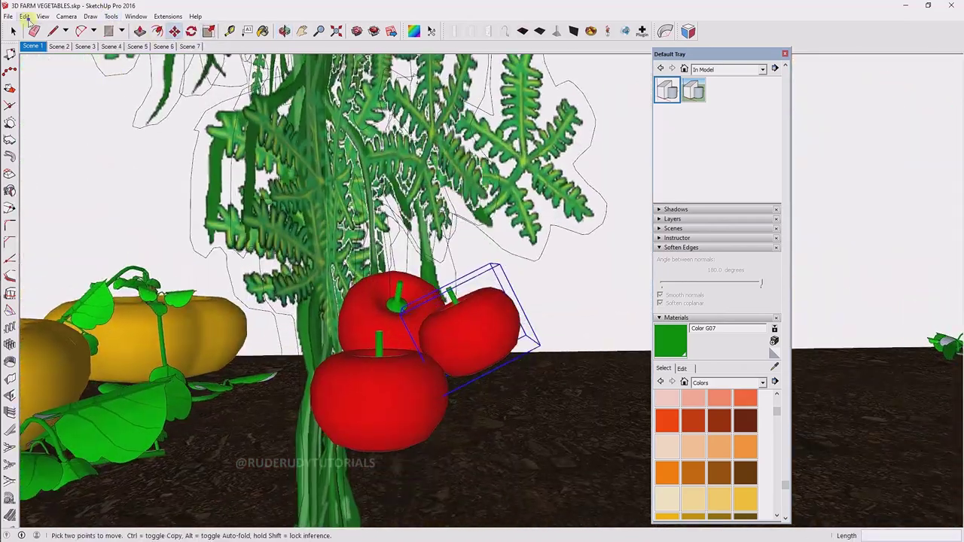
Step: Rotate the lower tomato near the soil so it sits against the stem
left_click(194, 33)
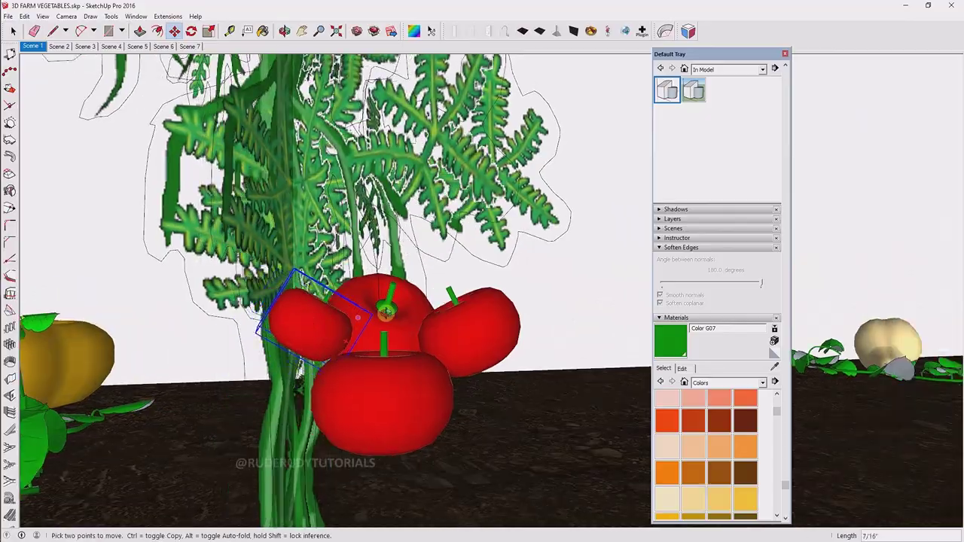
middle_click_drag(384, 311, 377, 441)
middle_click_drag(355, 291, 402, 339)
key("space")
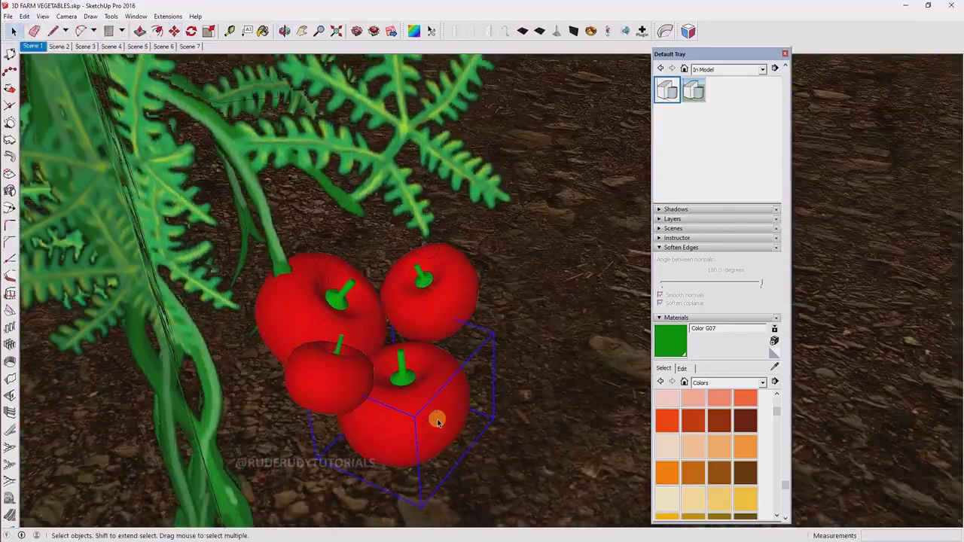
mouse_move(441, 389)
middle_mouse_down()
mouse_move(286, 420)
mouse_move(295, 363)
middle_mouse_up()
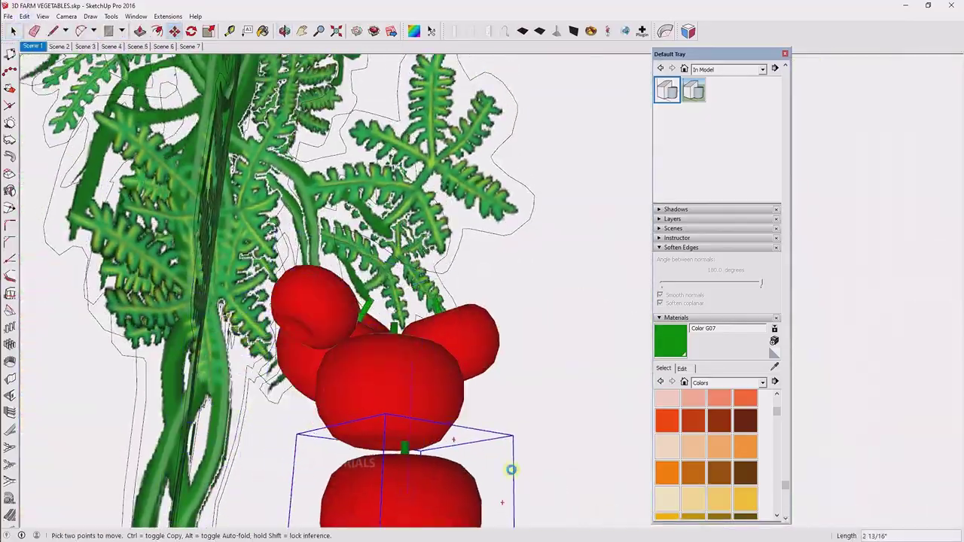
middle_click_drag(511, 470, 349, 256)
key("q")
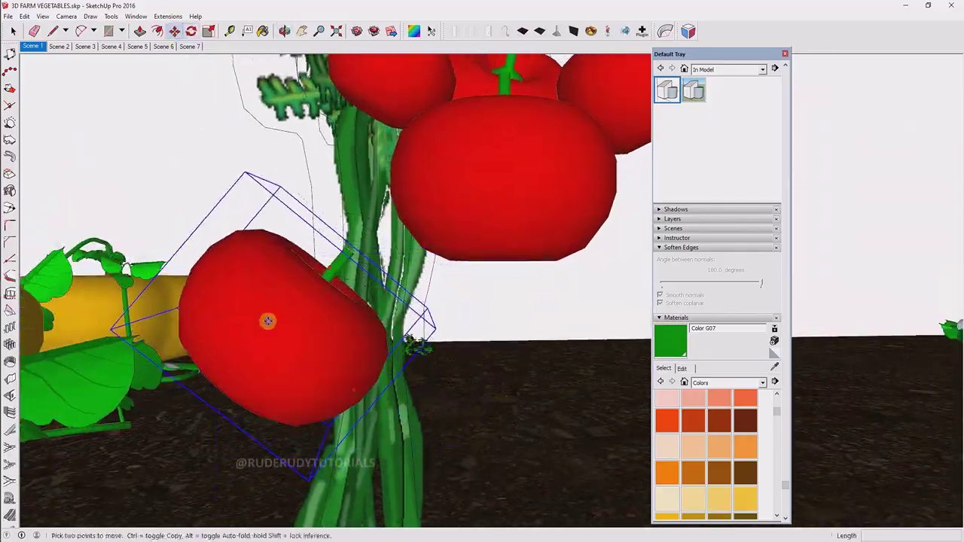
mouse_move(268, 321)
middle_mouse_down()
mouse_move(338, 249)
mouse_move(376, 316)
mouse_move(390, 389)
middle_mouse_up()
Step: Resize and reposition the selected tomato within the cluster
scroll(394, 286, "down", 5)
left_click(111, 16)
left_click(129, 80)
key("m")
scroll(589, 296, "up", 5)
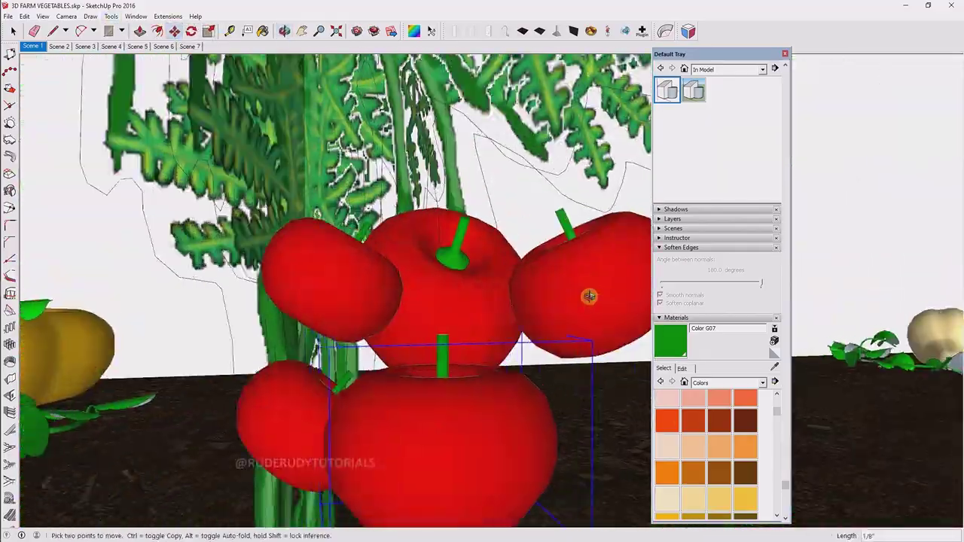
middle_click_drag(589, 296, 520, 317)
middle_click_drag(328, 368, 404, 338)
Step: Copy the selected tomatoes and place the pasted set at the cluster
left_click(25, 15)
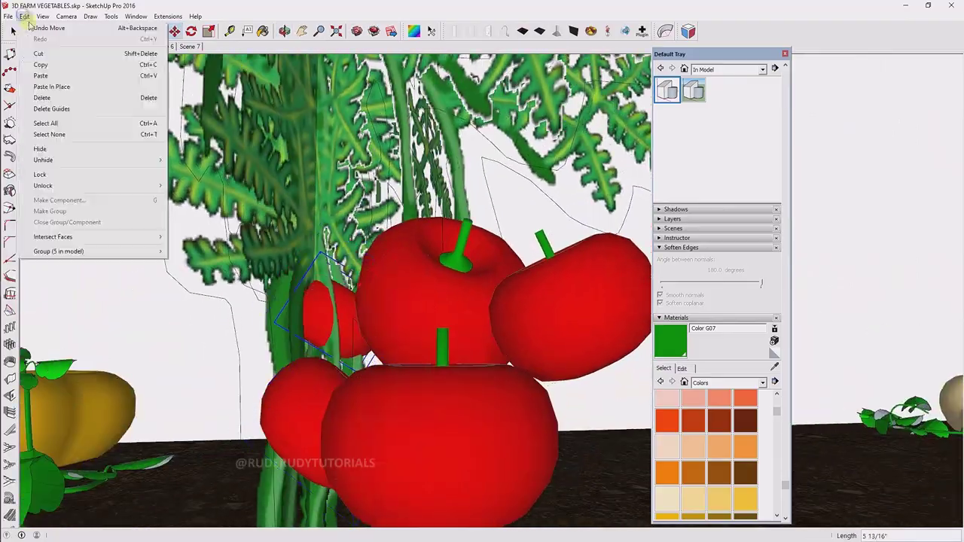
scroll(384, 296, "up", 5)
mouse_move(384, 296)
middle_mouse_down()
mouse_move(443, 332)
mouse_move(331, 310)
mouse_move(484, 306)
mouse_move(371, 289)
mouse_move(585, 394)
middle_mouse_up()
left_click(25, 16)
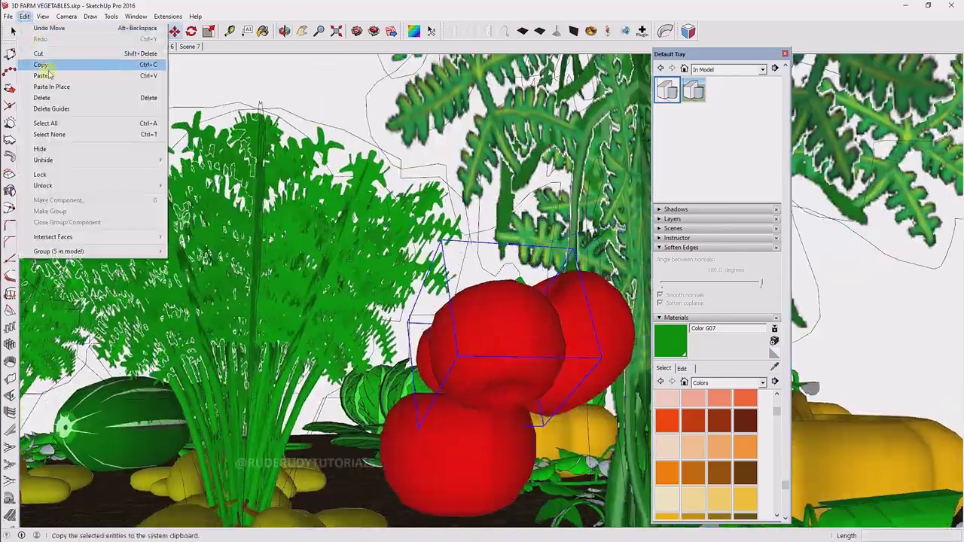
left_click(524, 14)
left_click_drag(678, 53, 806, 52)
middle_click_drag(422, 316, 612, 443)
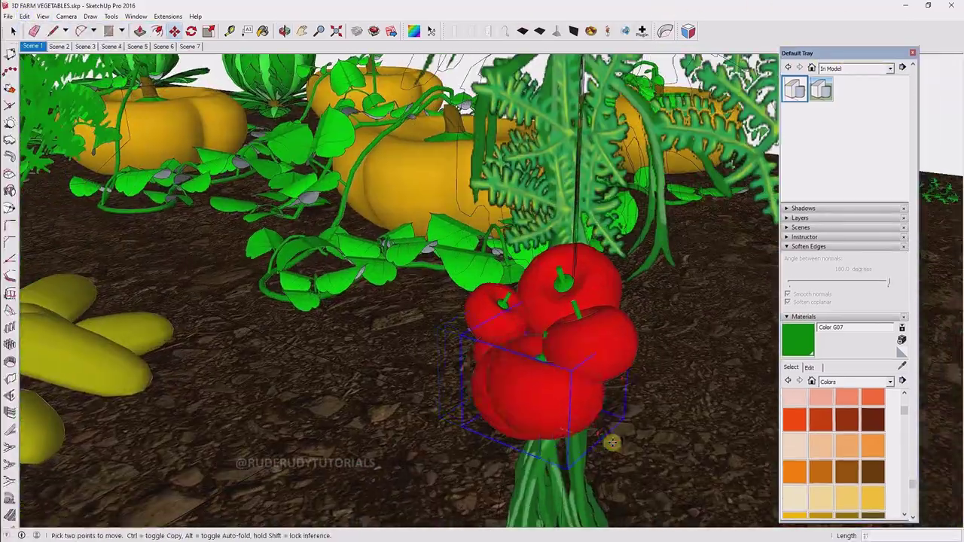
middle_click_drag(563, 419, 391, 280)
Step: Rotate the copied tomatoes so they pack tightly into the cluster
key("q")
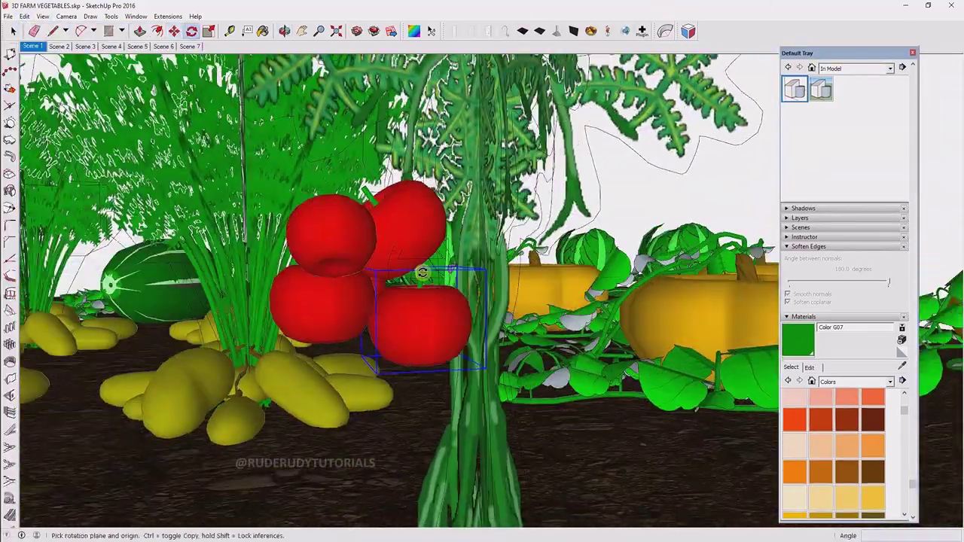
mouse_move(624, 249)
middle_mouse_down()
mouse_move(458, 318)
mouse_move(437, 357)
mouse_move(372, 326)
mouse_move(542, 326)
middle_mouse_up()
key("m")
scroll(542, 326, "up", 5)
scroll(445, 254, "down", 5)
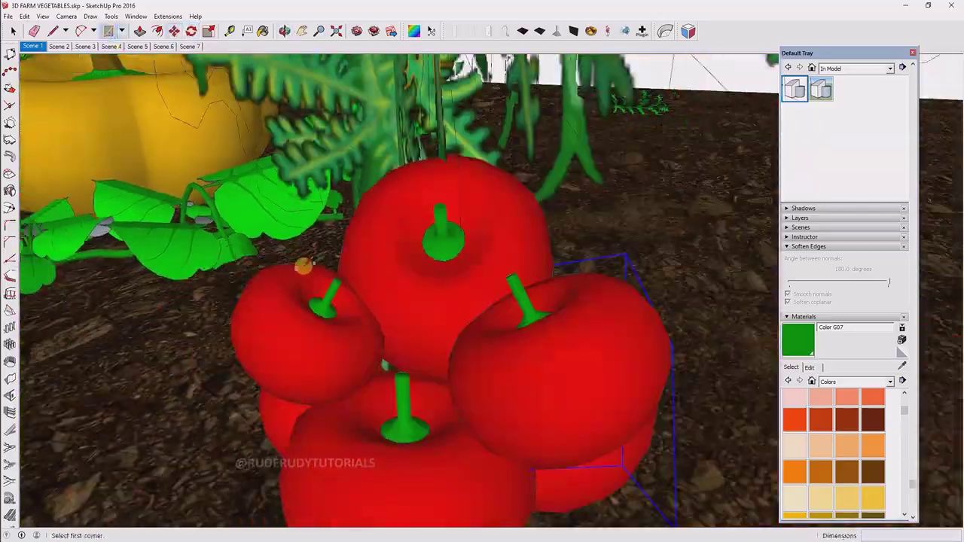
scroll(312, 376, "up", 8)
Step: Bring the hexagonal block on the soil into view for editing
key("q")
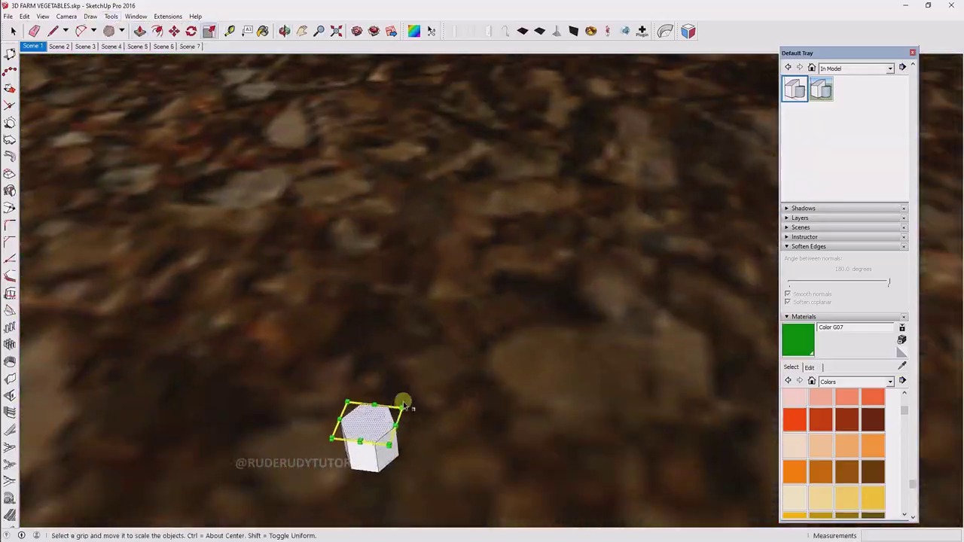
mouse_move(369, 419)
middle_mouse_down()
mouse_move(349, 366)
mouse_move(378, 324)
mouse_move(380, 290)
mouse_move(422, 251)
mouse_move(399, 187)
middle_mouse_up()
right_click(335, 351)
right_click(381, 290)
mouse_move(444, 239)
middle_mouse_down()
mouse_move(671, 241)
mouse_move(424, 173)
middle_mouse_up()
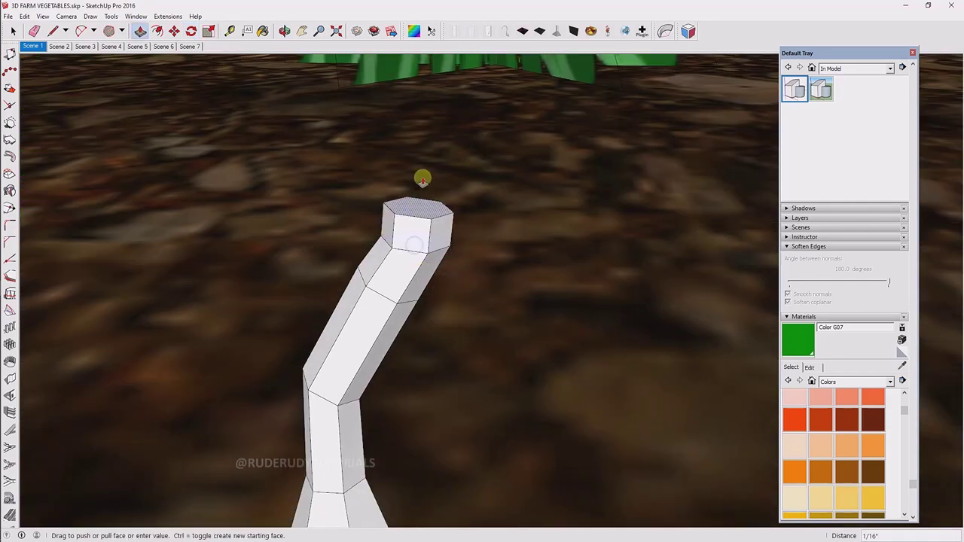
Step: Extrude the hexagon upward into a stem segment and bend it
key("alt+t")
key("p")
middle_click_drag(413, 205, 432, 127)
scroll(432, 127, "up", 5)
right_click(319, 248)
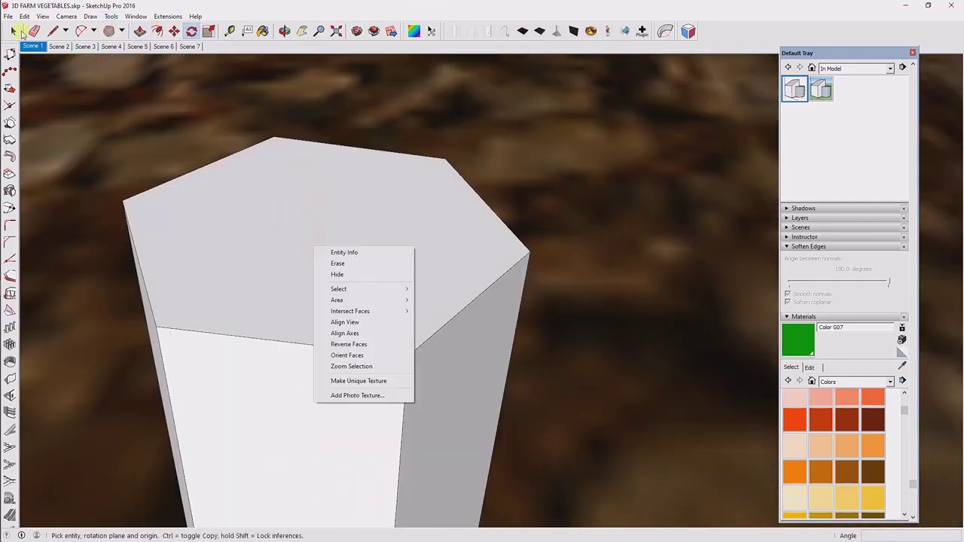
middle_click_drag(319, 248, 347, 150)
key("q")
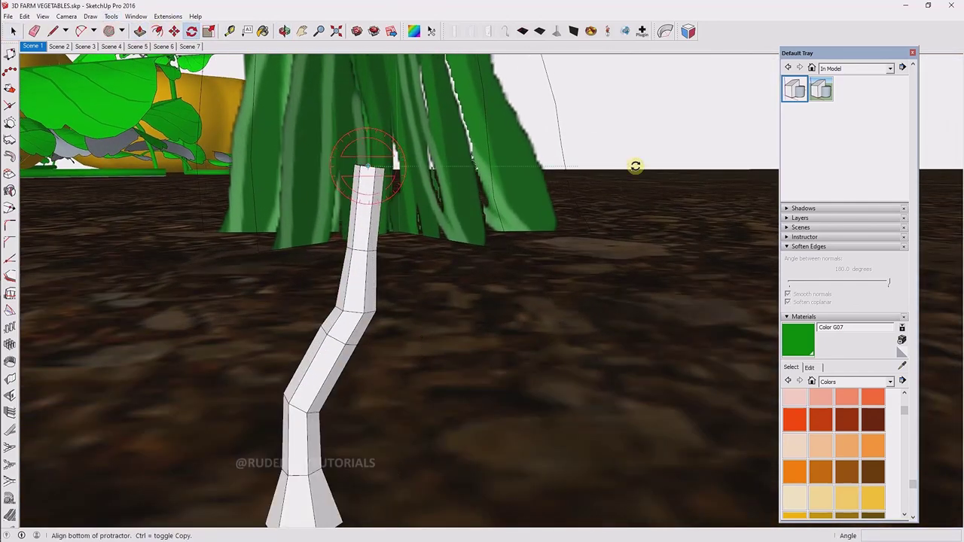
middle_click_drag(634, 165, 157, 30)
Step: Add a second stem segment and bend it further
left_click(139, 31)
right_click(352, 202)
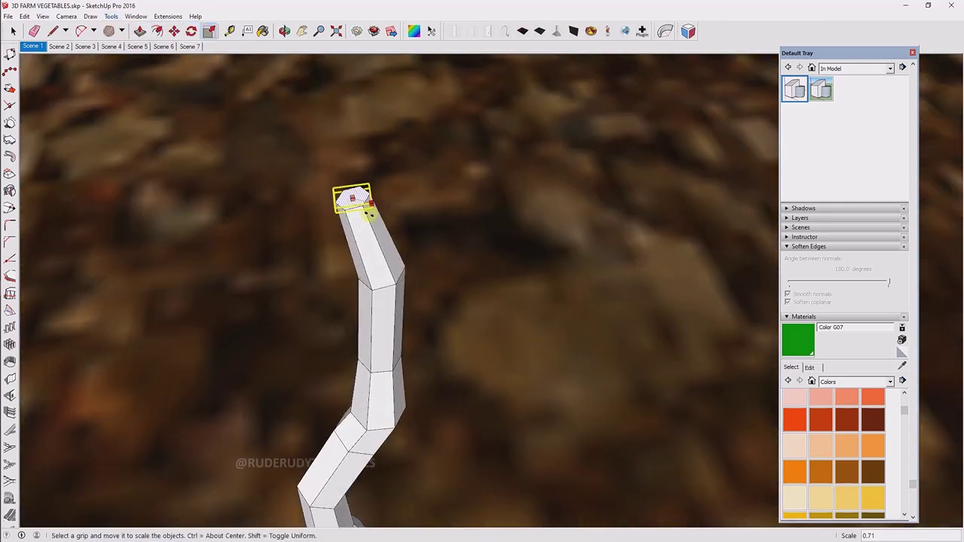
mouse_move(369, 214)
middle_mouse_down()
mouse_move(419, 293)
mouse_move(429, 219)
mouse_move(499, 165)
middle_mouse_up()
key("space")
key("q")
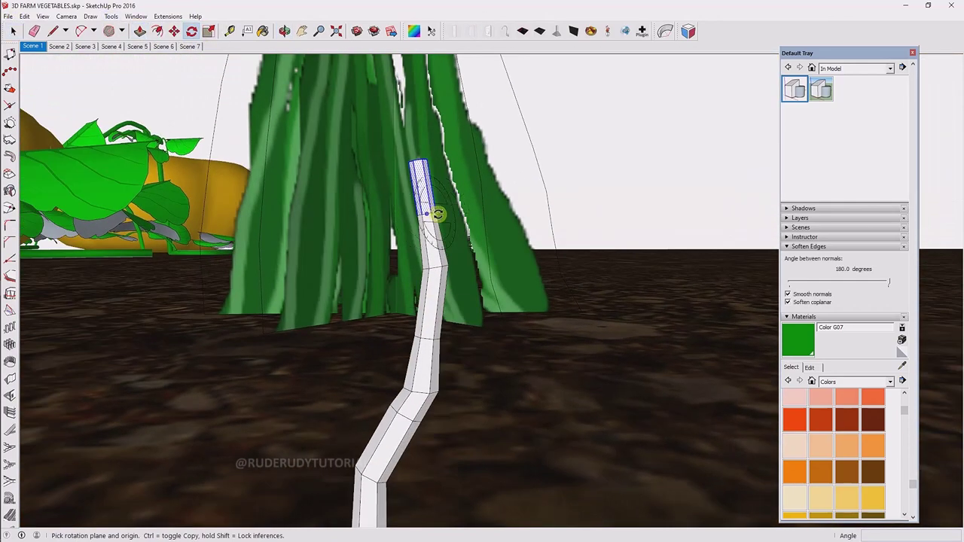
middle_click_drag(436, 214, 430, 216)
Step: Extend the stem upward once more and taper its top
key("p")
right_click(521, 250)
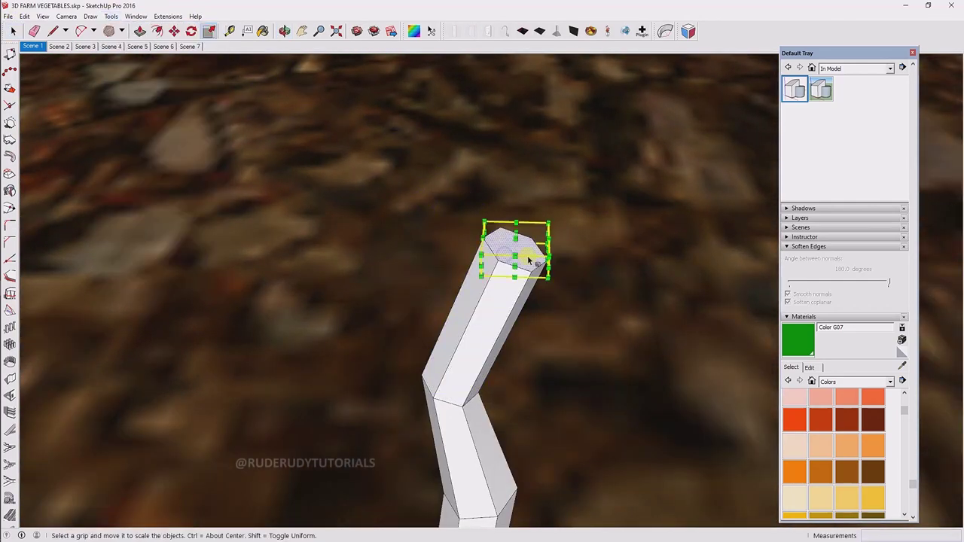
scroll(497, 307, "down", 5)
middle_click_drag(497, 307, 411, 366)
key("space")
mouse_move(555, 374)
middle_mouse_down()
mouse_move(499, 308)
mouse_move(528, 402)
middle_mouse_up()
key("s")
mouse_move(366, 274)
middle_mouse_down()
mouse_move(445, 147)
mouse_move(684, 122)
mouse_move(323, 276)
middle_mouse_up()
Step: Select the whole white stem
scroll(390, 164, "up", 8)
scroll(390, 164, "down", 6)
scroll(329, 315, "down", 6)
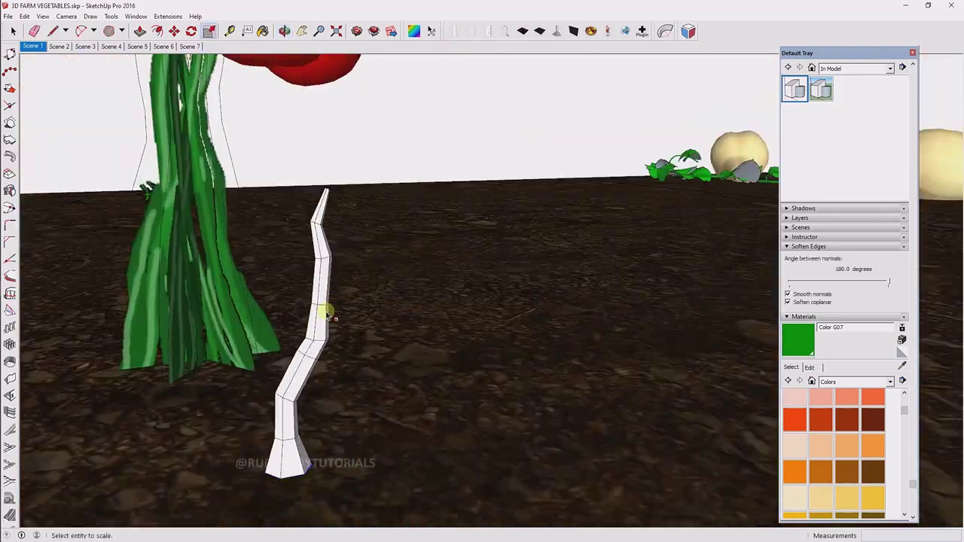
right_click(329, 315)
mouse_move(376, 344)
middle_mouse_down()
mouse_move(319, 252)
mouse_move(347, 248)
middle_mouse_up()
key("space")
scroll(397, 359, "down", 5)
right_click(337, 236)
Step: Copy and paste the stem, placing the copy at the base as a branch
left_click(25, 16)
left_click(24, 16)
left_click(43, 67)
key("m")
mouse_move(226, 339)
middle_mouse_down()
mouse_move(257, 367)
mouse_move(207, 180)
middle_mouse_up()
key("q")
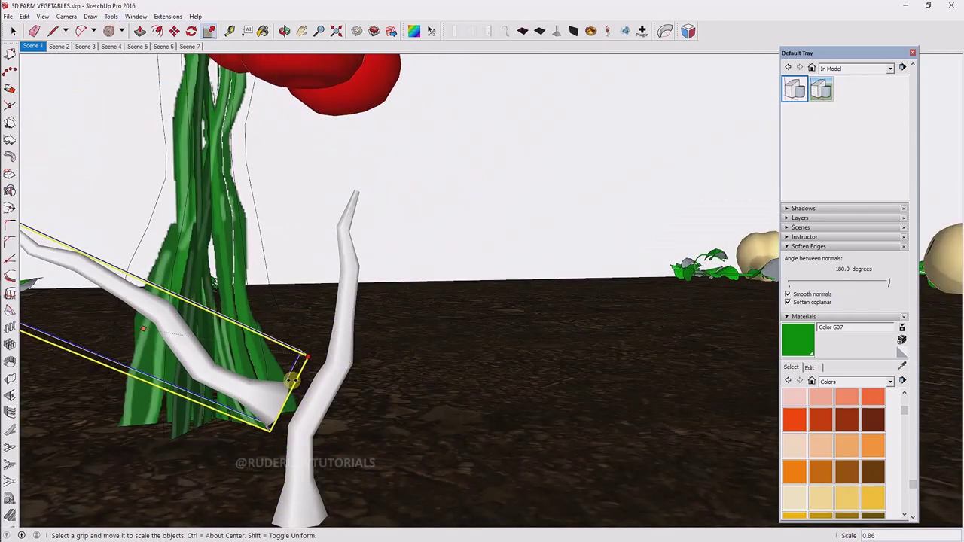
Step: Rotate the branch and move it onto the stem base
scroll(294, 357, "up", 5)
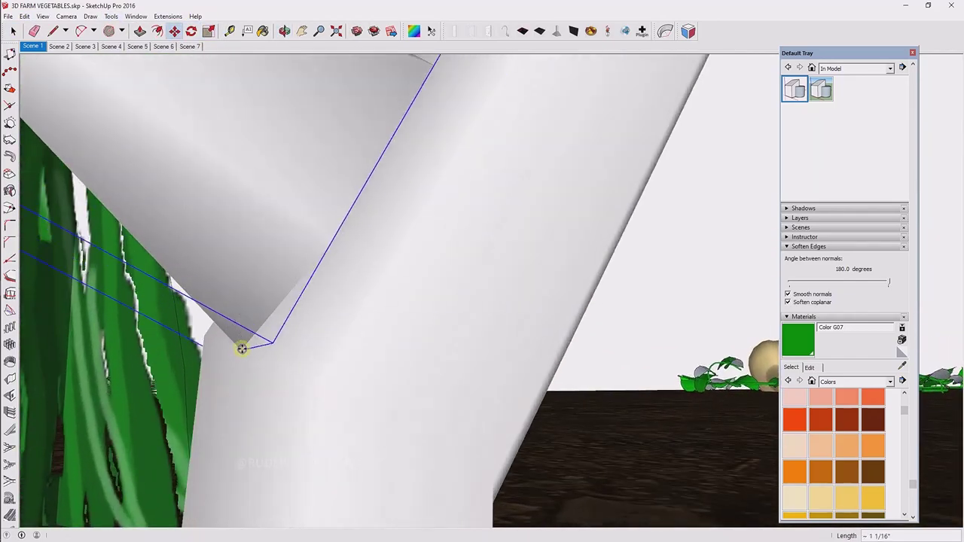
scroll(150, 361, "down", 4)
scroll(90, 376, "down", 3)
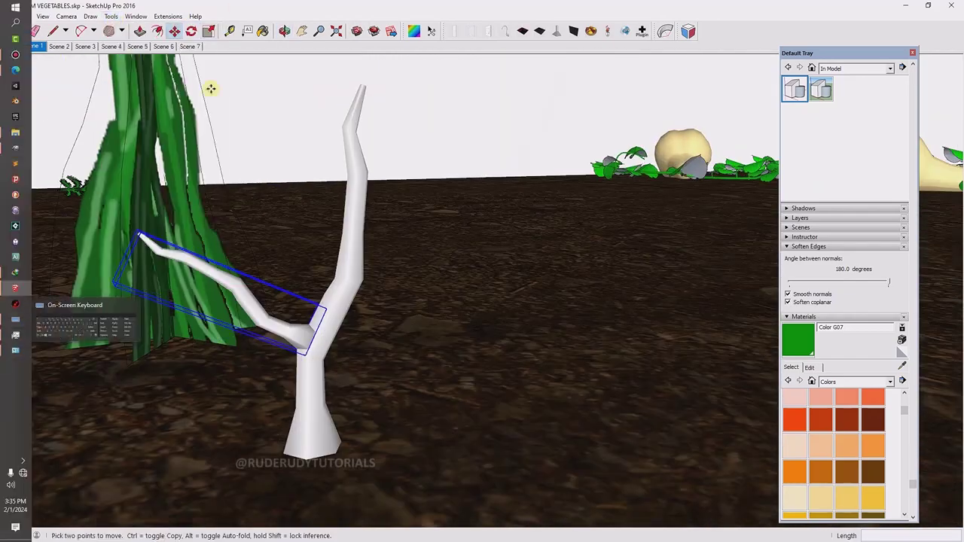
key("q")
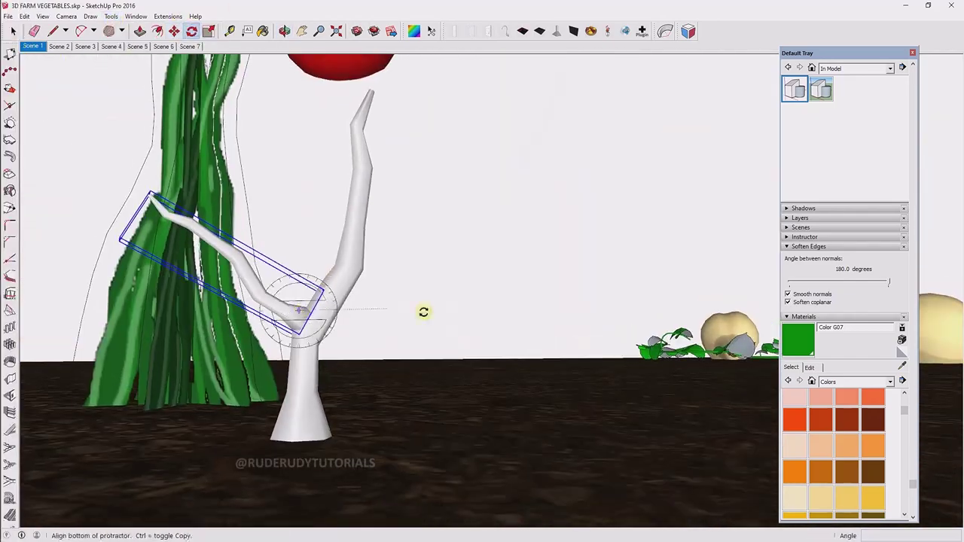
scroll(294, 317, "up", 3)
scroll(316, 344, "up", 2)
scroll(372, 469, "down", 5)
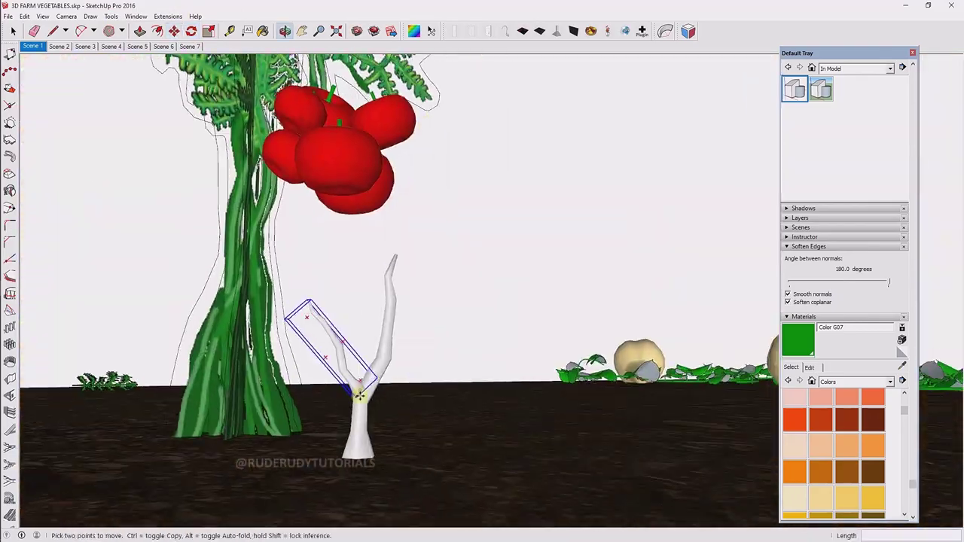
scroll(354, 391, "up", 2)
left_click(111, 16)
mouse_move(128, 81)
middle_mouse_down()
mouse_move(289, 277)
mouse_move(402, 388)
mouse_move(226, 150)
middle_mouse_up()
Step: Add a second side branch opposite the first near the stem's base
left_click(24, 16)
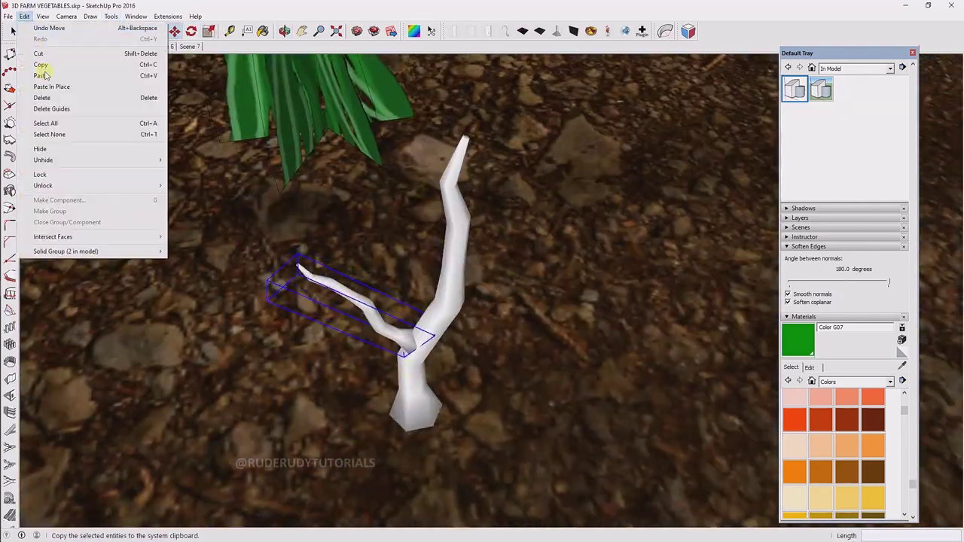
key("Escape")
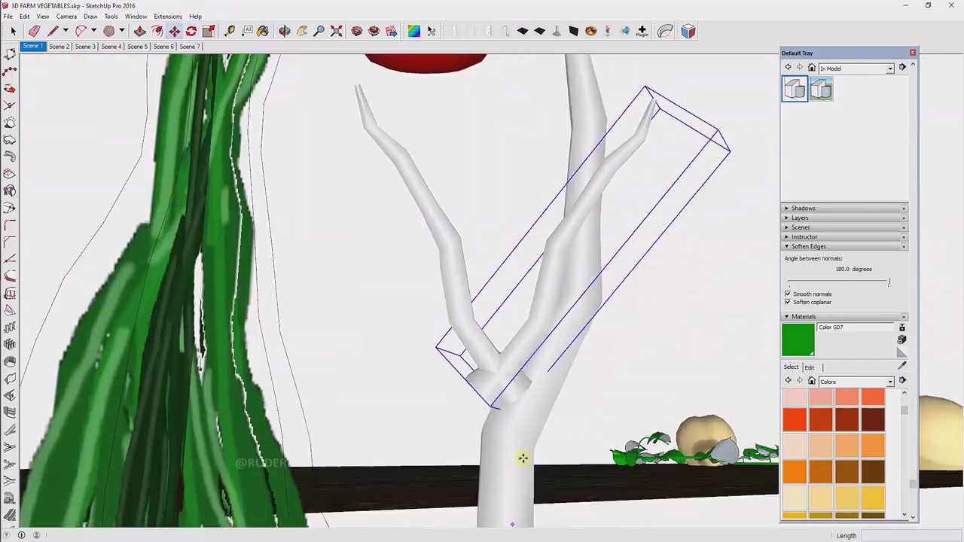
key("q")
middle_click_drag(522, 458, 525, 369)
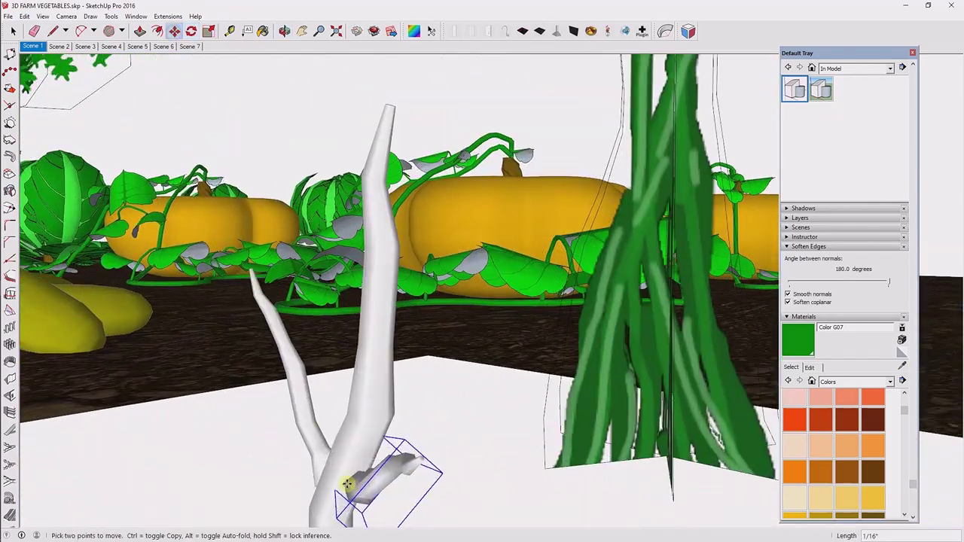
left_click(12, 31)
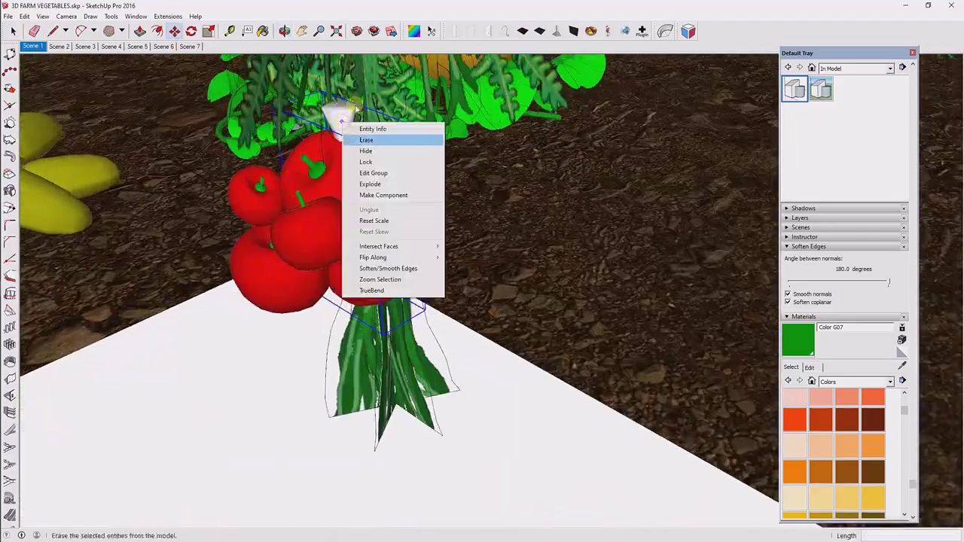
Step: Move the white stalk into position over the tomato cluster, orbiting to check angles
middle_click_drag(374, 134, 711, 261)
scroll(467, 183, "up", 5)
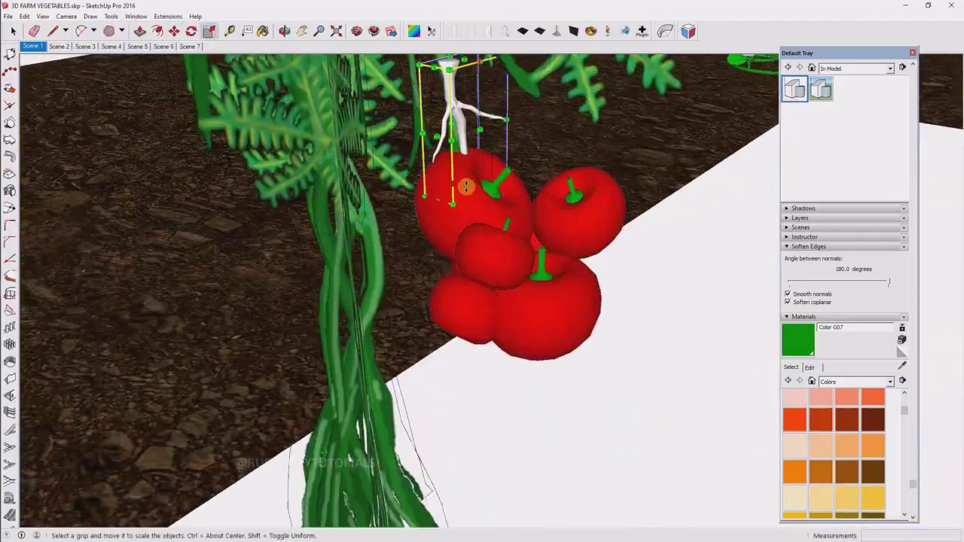
key("m")
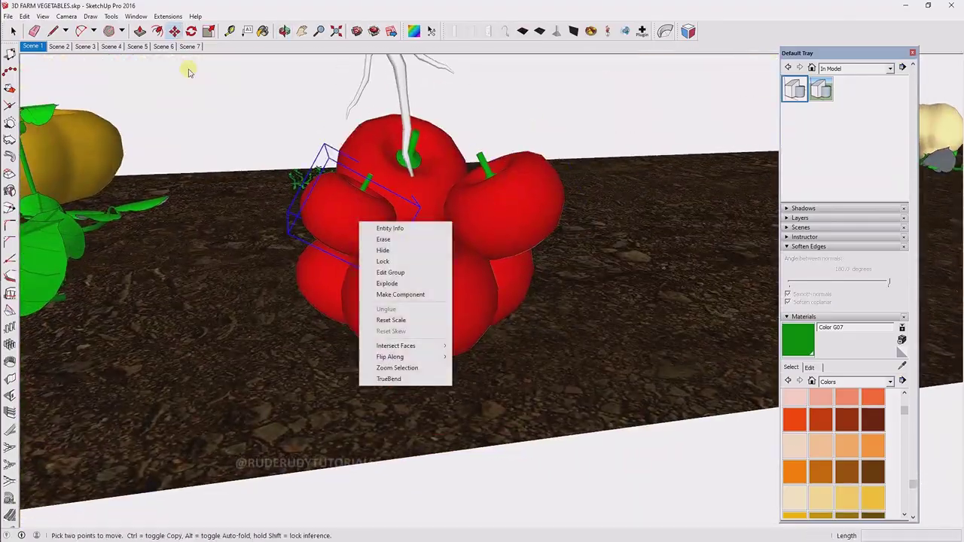
scroll(408, 237, "up", 3)
scroll(381, 273, "up", 2)
scroll(381, 273, "down", 5)
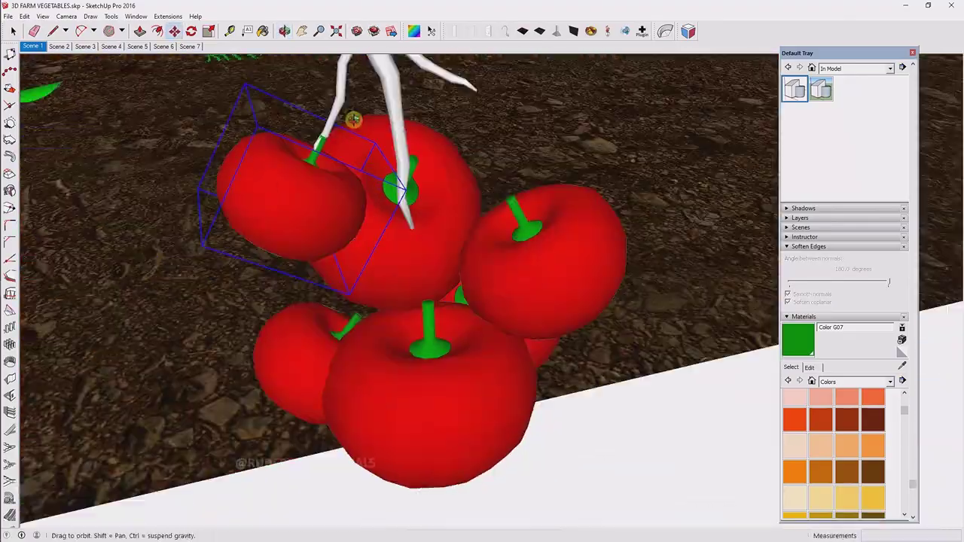
middle_click_drag(351, 118, 547, 387)
scroll(366, 90, "up", 5)
scroll(405, 262, "down", 5)
mouse_move(404, 263)
middle_mouse_down()
mouse_move(479, 366)
mouse_move(425, 362)
mouse_move(288, 309)
middle_mouse_up()
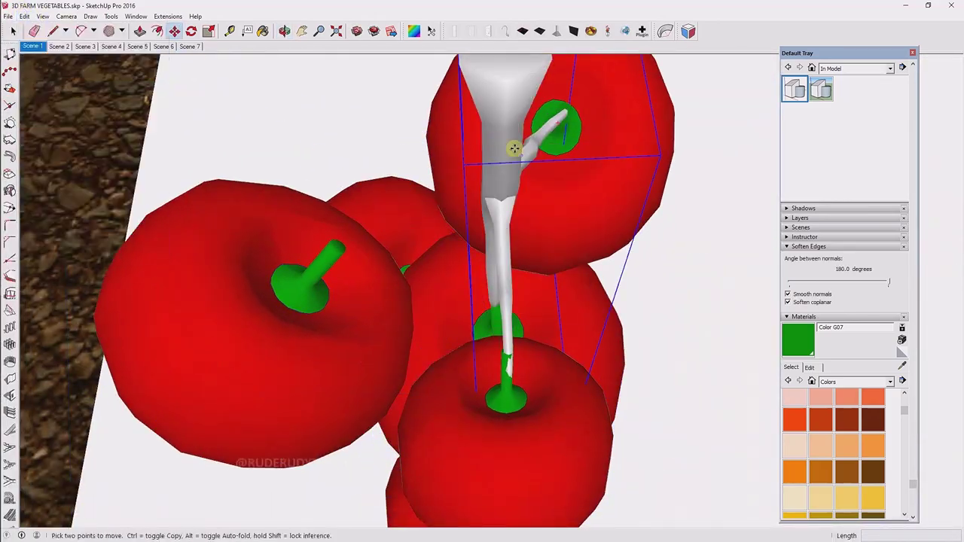
scroll(488, 94, "down", 3)
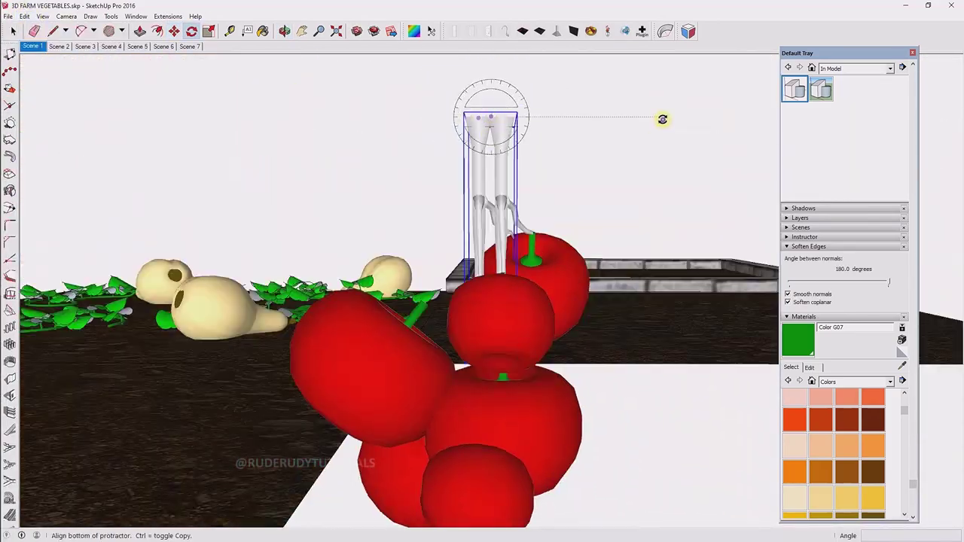
middle_click_drag(469, 241, 455, 320)
Step: Rotate the tomatoes toward the branch tips, viewing the cluster from the side and above
key("q")
middle_click_drag(397, 289, 462, 194)
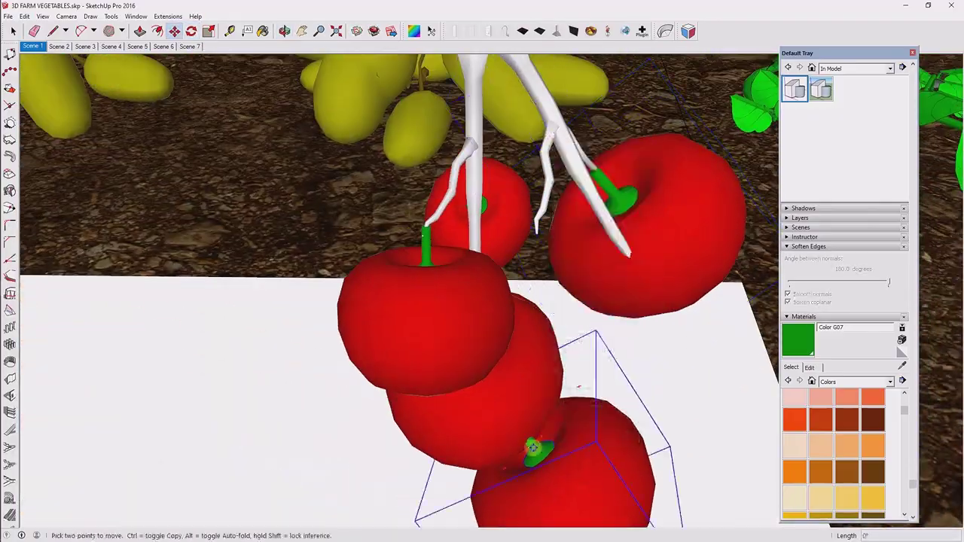
middle_click_drag(532, 447, 608, 222)
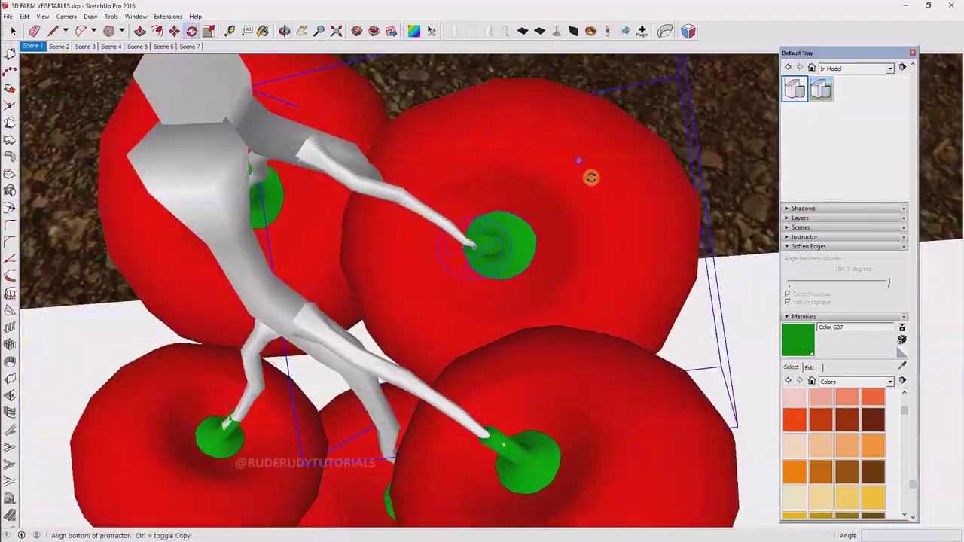
mouse_move(591, 178)
middle_mouse_down()
mouse_move(517, 316)
mouse_move(452, 238)
middle_mouse_up()
right_click(452, 238)
middle_click_drag(680, 176, 408, 395)
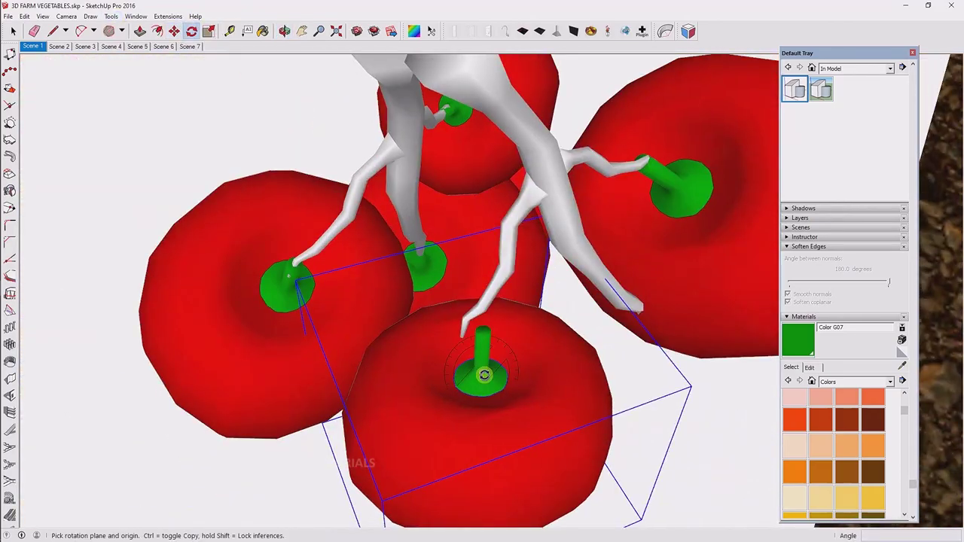
Step: Move a tomato up so its green stem meets a white branch end
key("m")
mouse_move(484, 374)
middle_mouse_down()
mouse_move(524, 171)
mouse_move(491, 273)
mouse_move(497, 329)
middle_mouse_up()
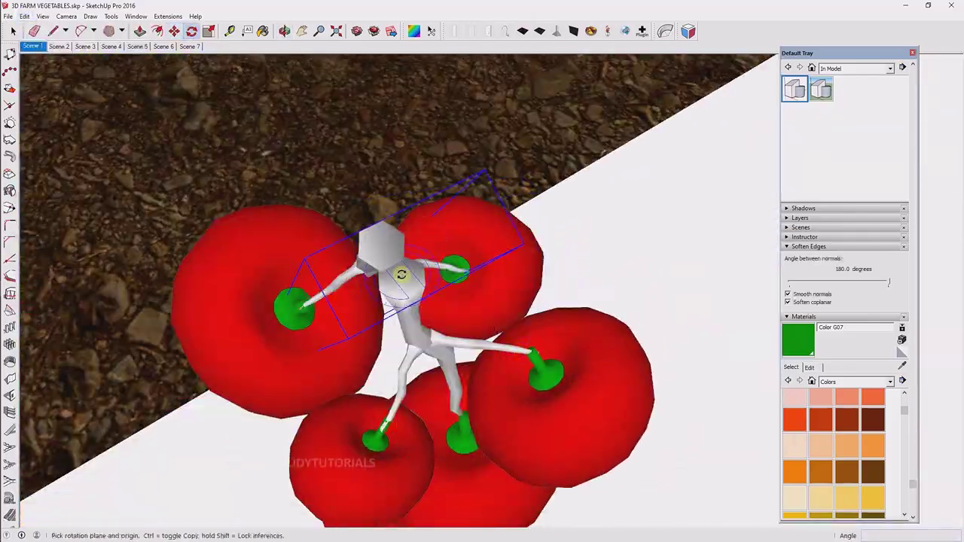
left_click(430, 149)
middle_click_drag(430, 148, 414, 213)
middle_click_drag(301, 175, 424, 366)
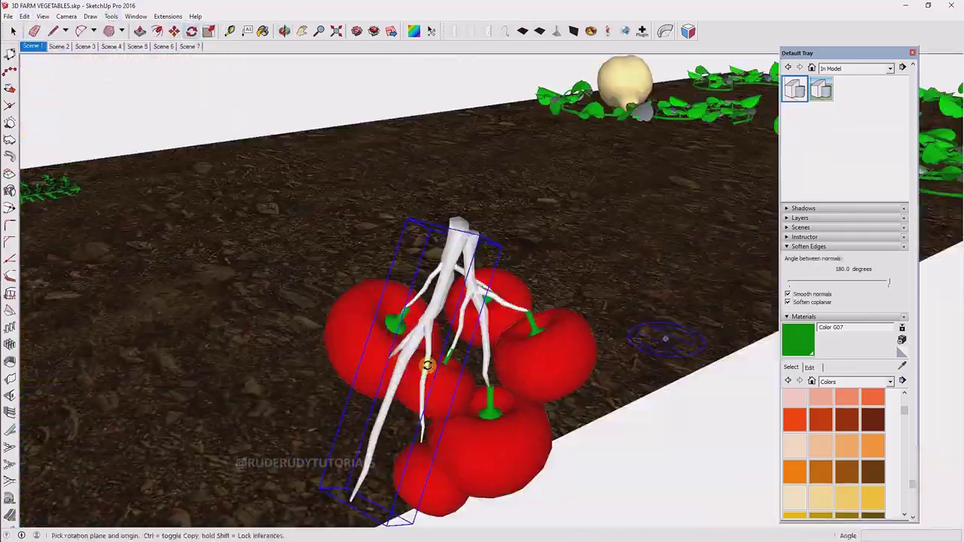
scroll(424, 366, "down", 5)
scroll(607, 344, "up", 5)
middle_click_drag(607, 344, 653, 268)
Step: Rotate the remaining tomatoes into place, orbiting close on the branch ends
left_click(25, 16)
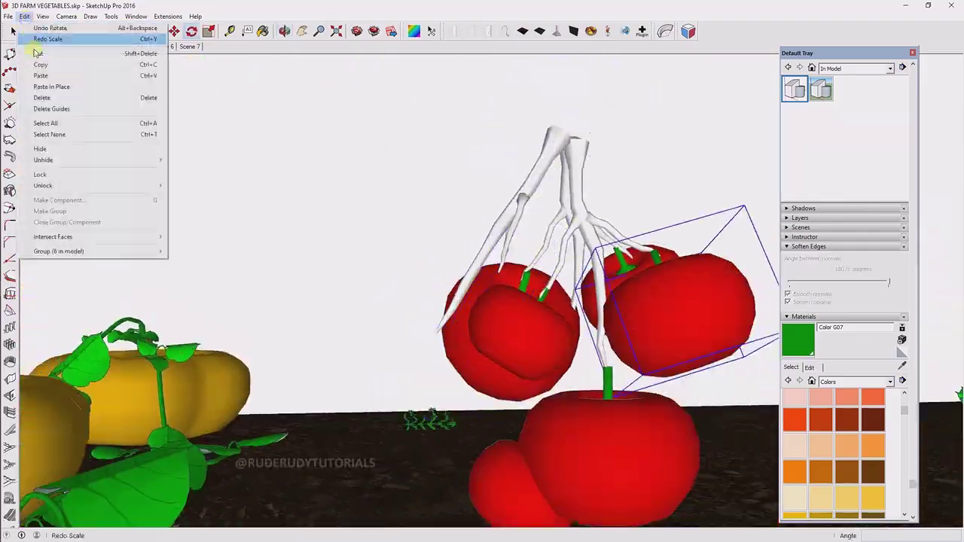
mouse_move(472, 319)
middle_mouse_down()
mouse_move(658, 372)
mouse_move(355, 441)
middle_mouse_up()
scroll(452, 384, "up", 3)
key("q")
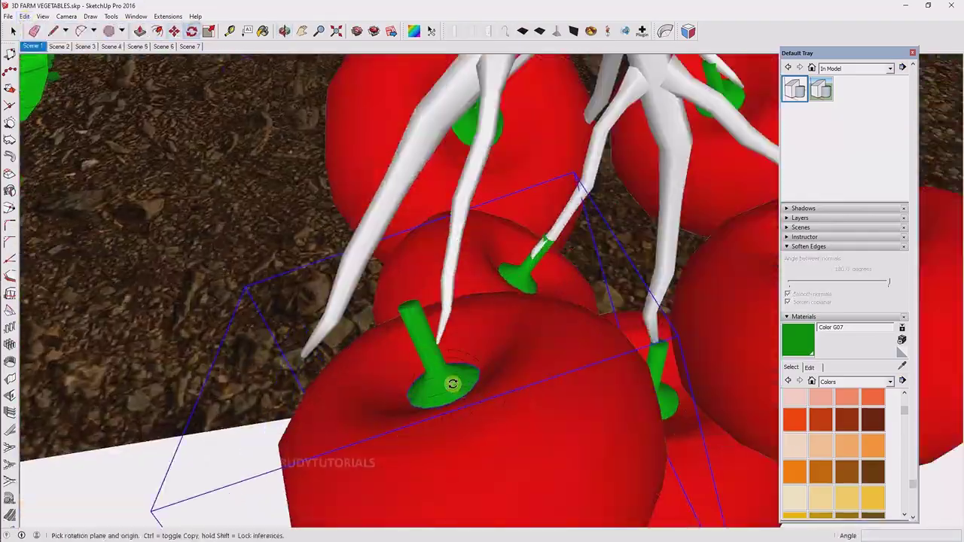
middle_click_drag(317, 104, 538, 339)
scroll(538, 339, "up", 3)
scroll(523, 329, "down", 3)
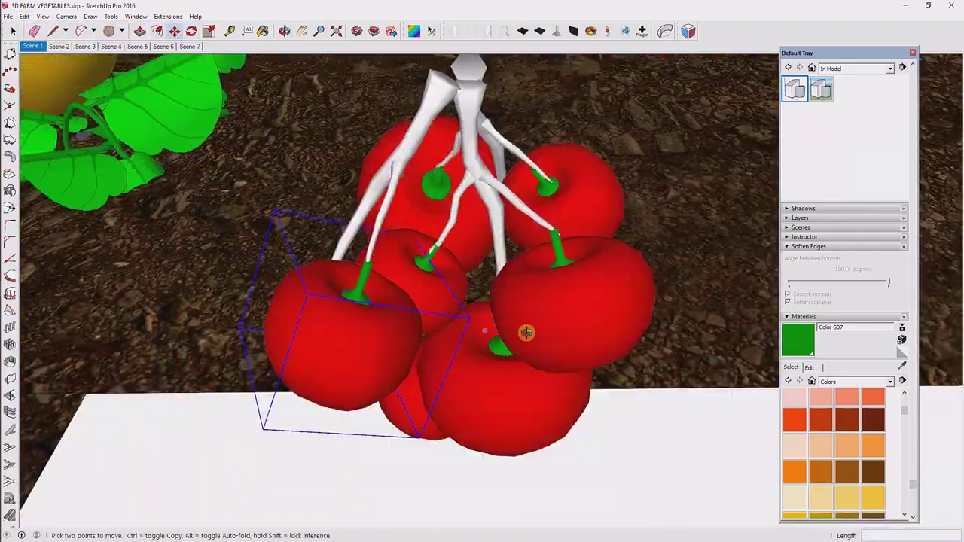
scroll(523, 329, "up", 3)
Step: Nudge the tomatoes with Move, then orbit out to check the whole cluster
key("m")
right_click(433, 276)
key("Escape")
scroll(441, 81, "down", 5)
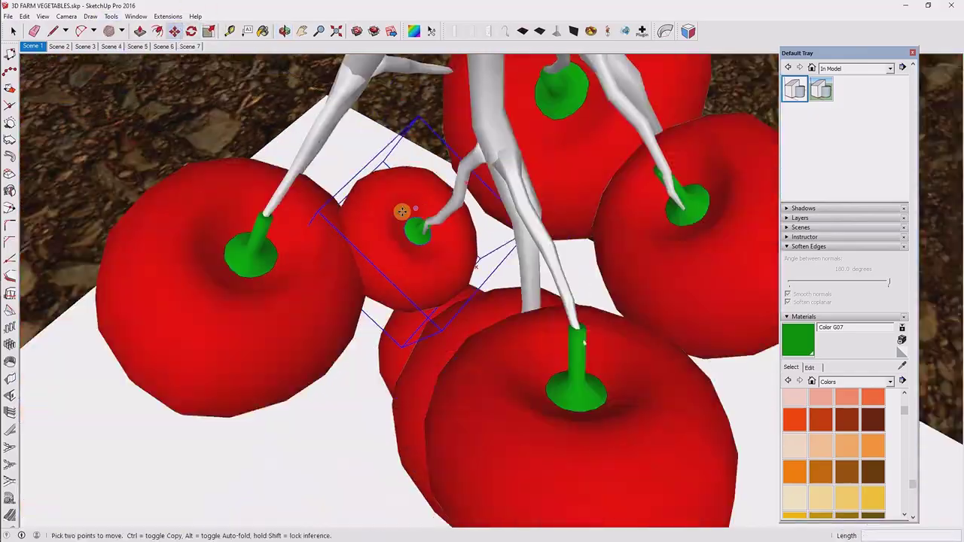
middle_click_drag(400, 208, 444, 81)
scroll(444, 82, "down", 5)
scroll(391, 151, "up", 5)
scroll(399, 278, "down", 4)
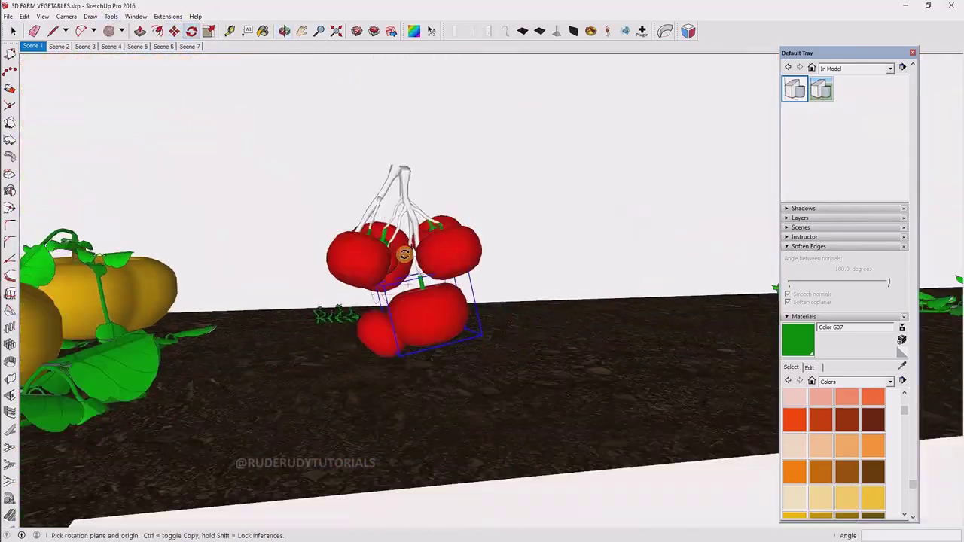
Step: Explode the selected tomato cluster into separate pieces
key("space")
right_click(317, 199)
left_click(347, 259)
scroll(348, 259, "up", 3)
Step: Select the green-stalked tomato cluster and Make Group of its branches and tomatoes
key("o")
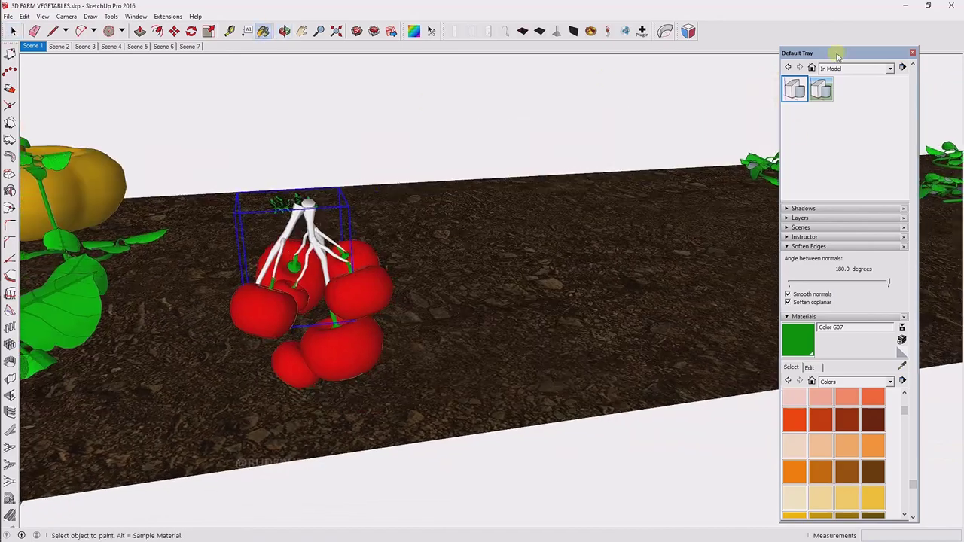
mouse_move(331, 226)
left_mouse_down()
mouse_move(348, 216)
mouse_move(325, 322)
left_mouse_up()
key("space")
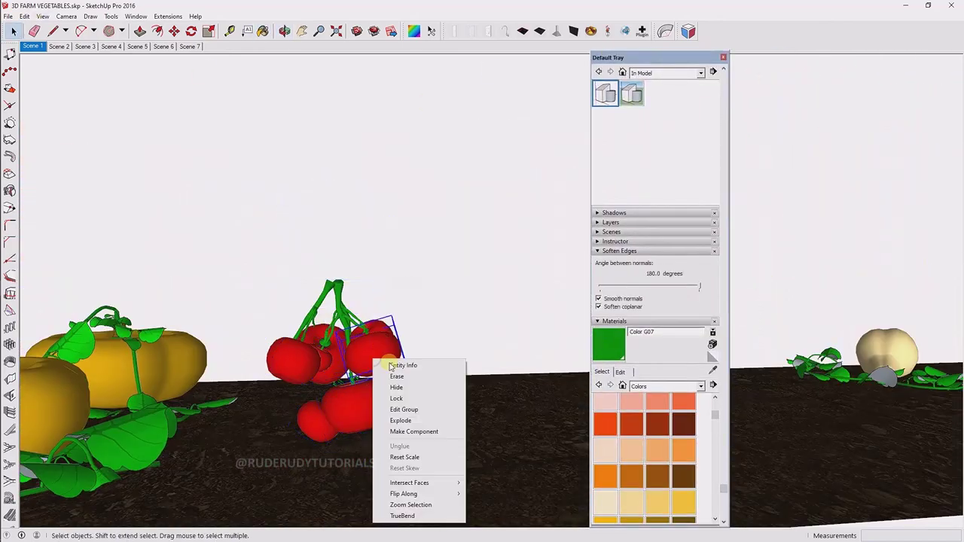
right_click(346, 265)
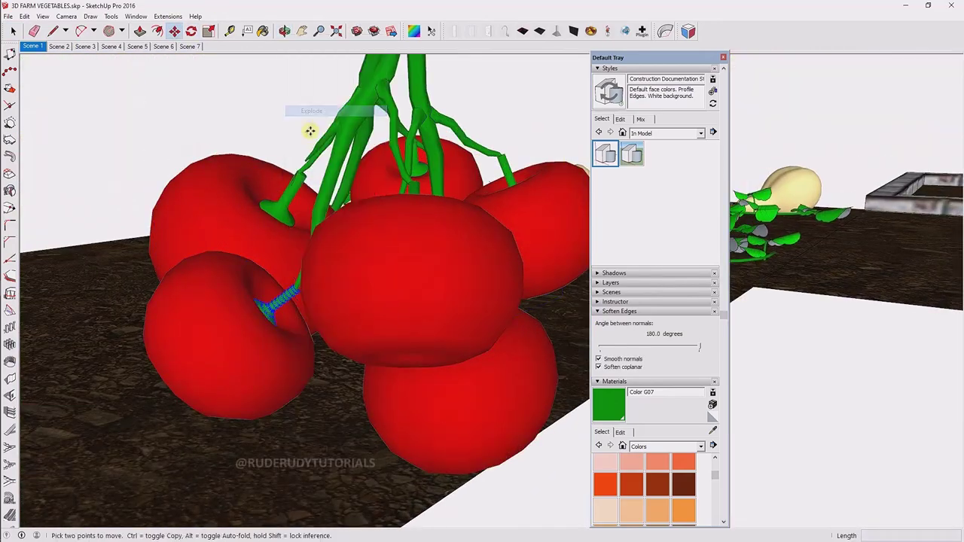
right_click(327, 247)
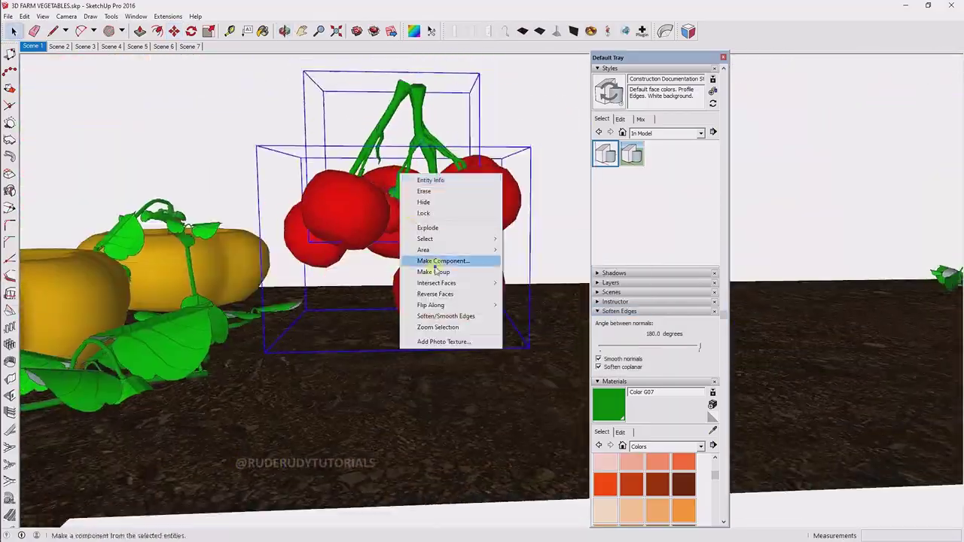
left_click(462, 260)
middle_click_drag(462, 261, 427, 224)
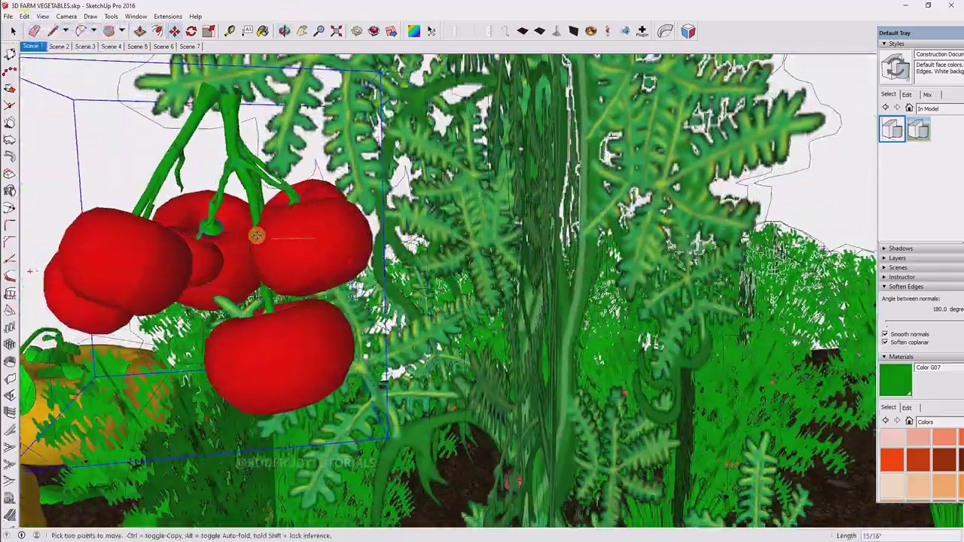
Step: Orbit out to a wide side view to check tomato cluster copies across the rows
middle_click_drag(530, 450, 355, 281)
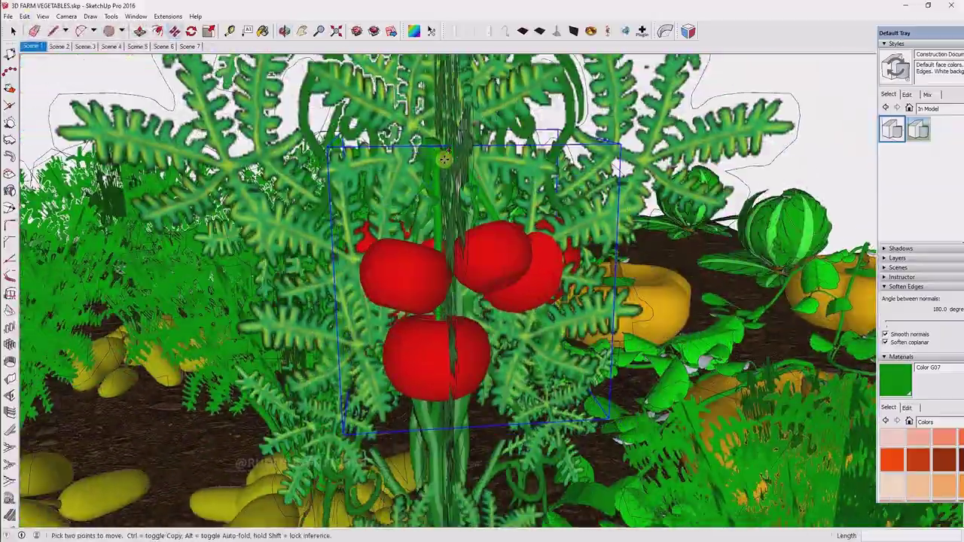
mouse_move(444, 159)
middle_mouse_down()
mouse_move(316, 163)
mouse_move(296, 254)
middle_mouse_up()
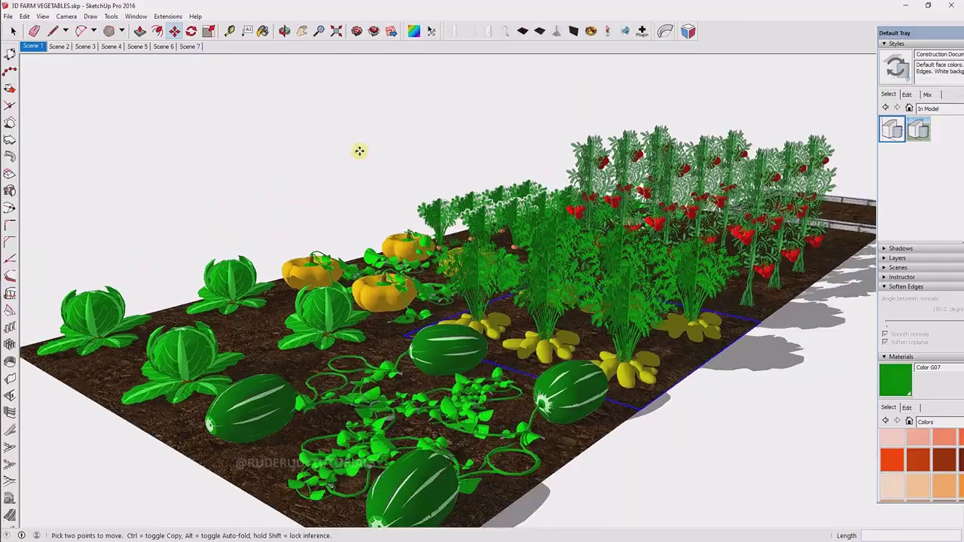
Step: Export the view as the 2D graphic 3D FARM VEGETABLES.png
left_click(7, 16)
left_click(172, 181)
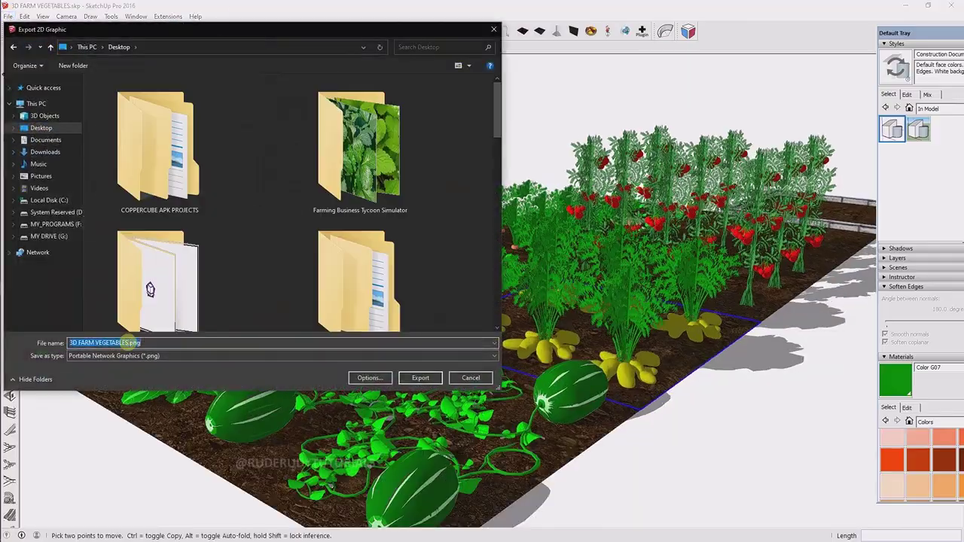
key("Return")
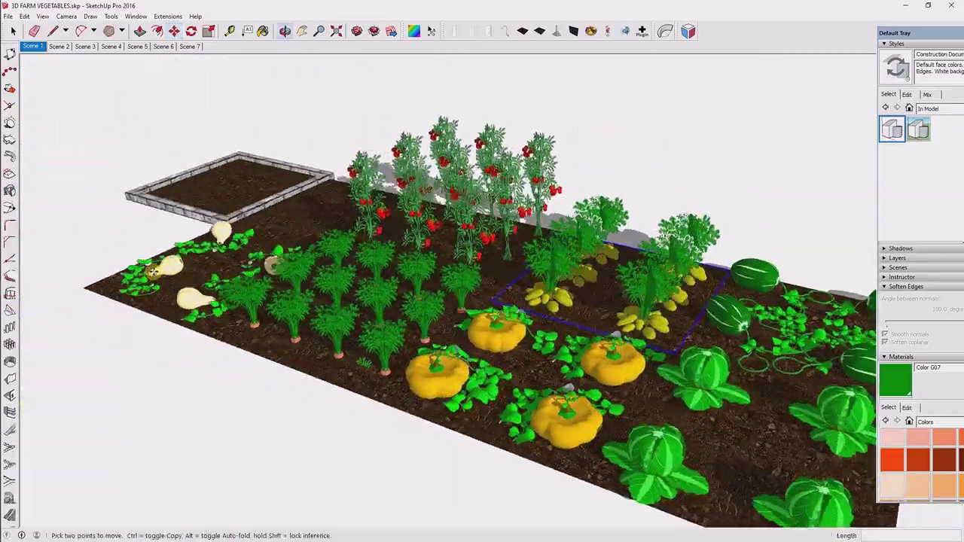
key("m")
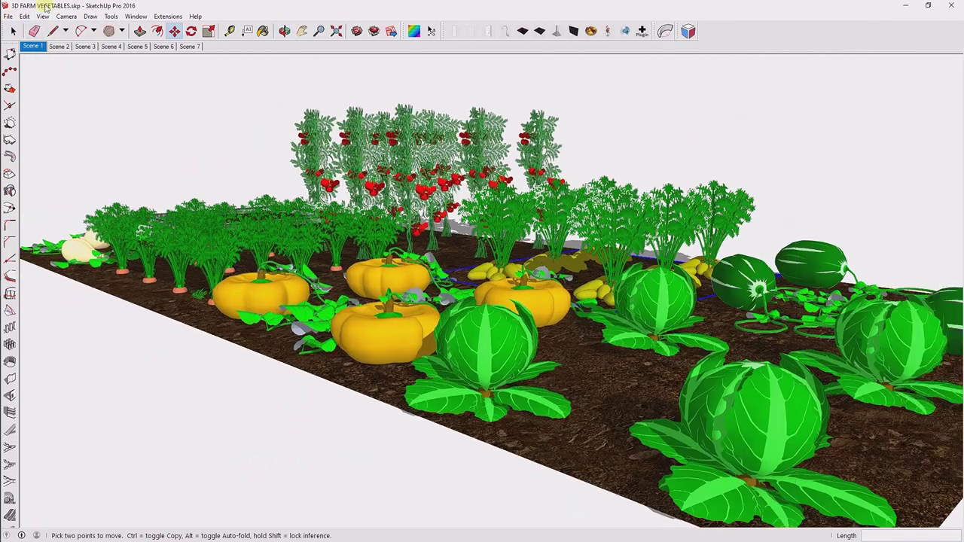
Step: Re-export the PNG image and switch to the Scene 7 view of the tomato row
left_click(7, 15)
mouse_move(26, 171)
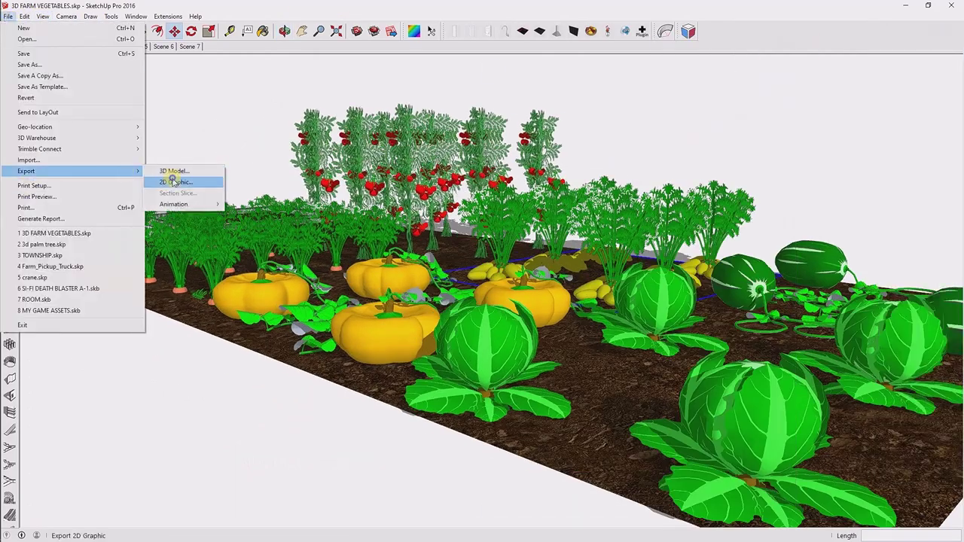
left_click(175, 170)
key("Return")
left_click(58, 46)
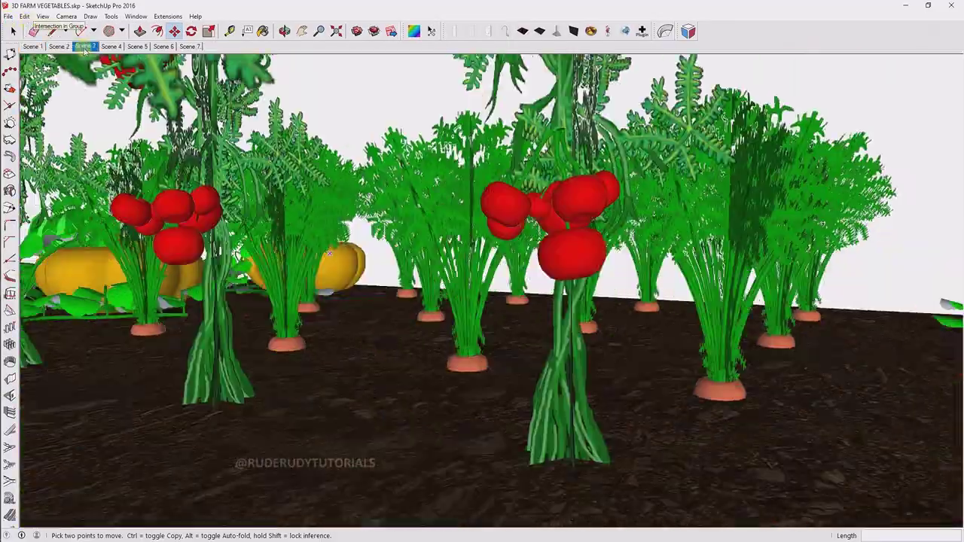